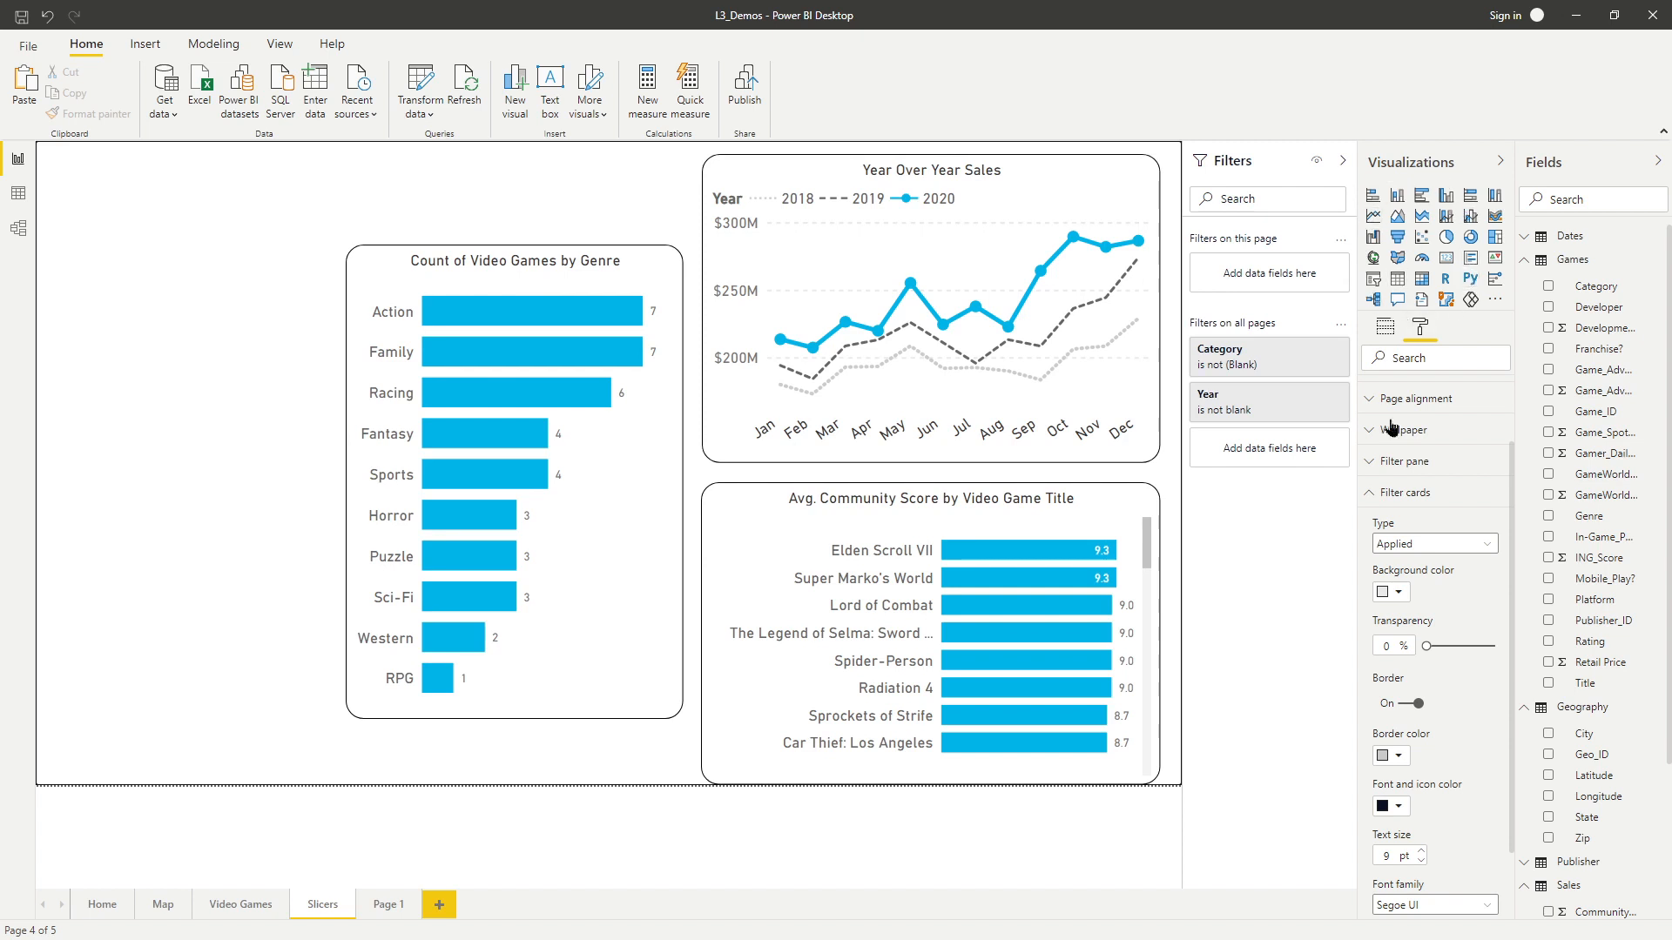
Insert a slicer visual at the page's left edge, resize it, and add the Category field to it.
click(1392, 493)
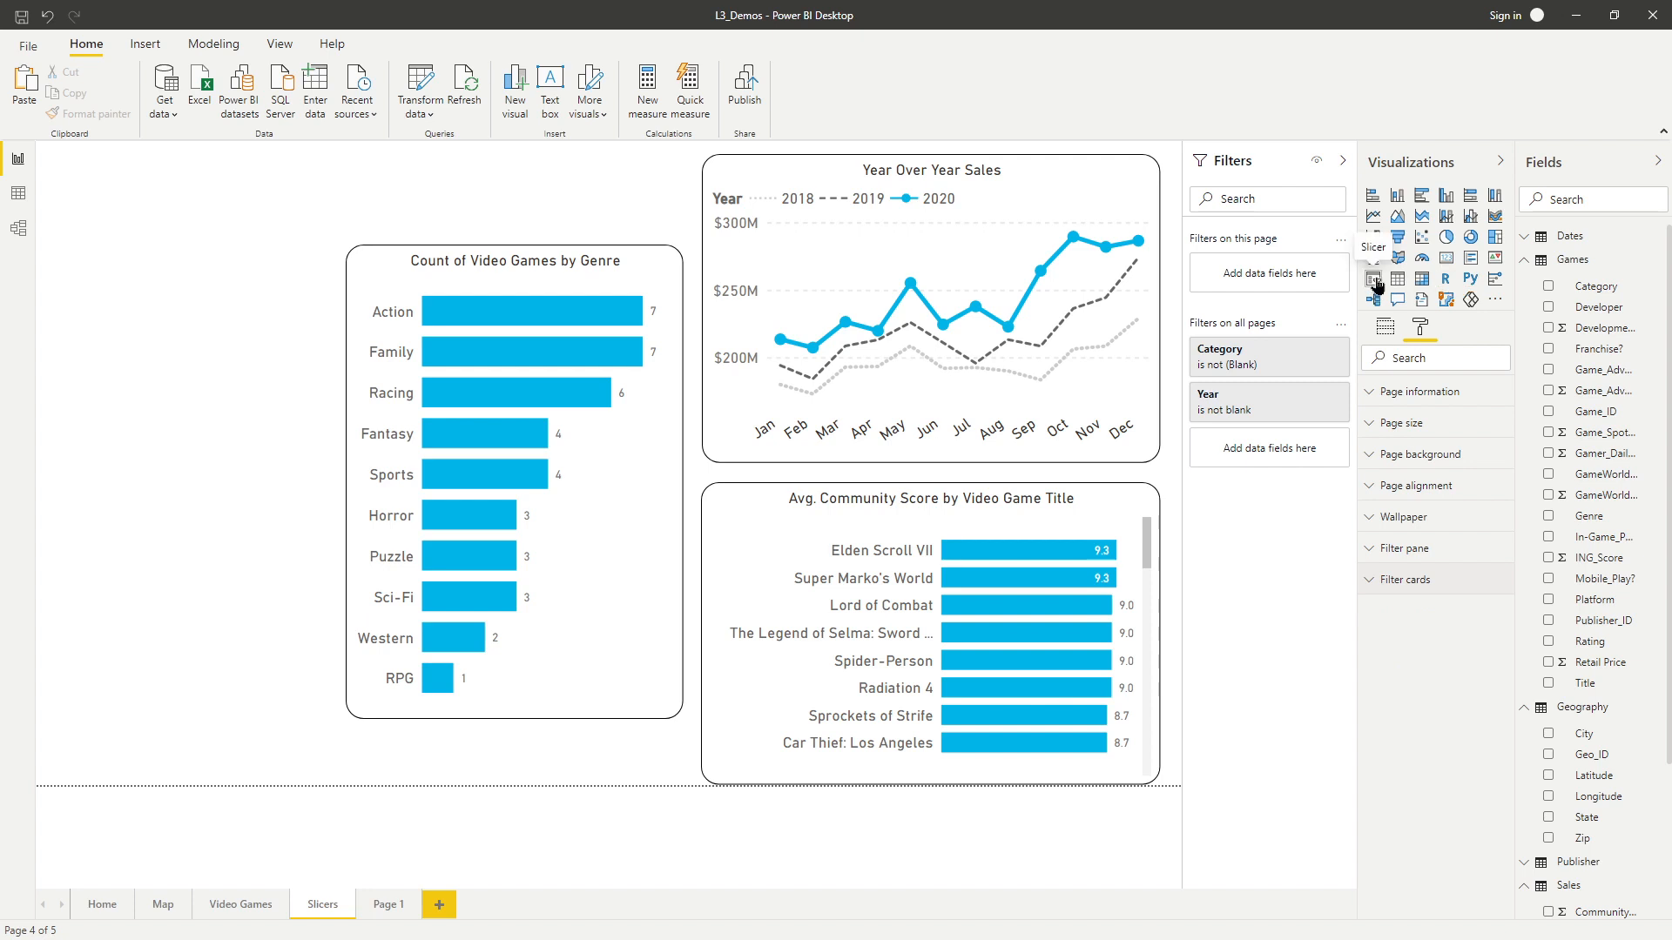
click(1374, 280)
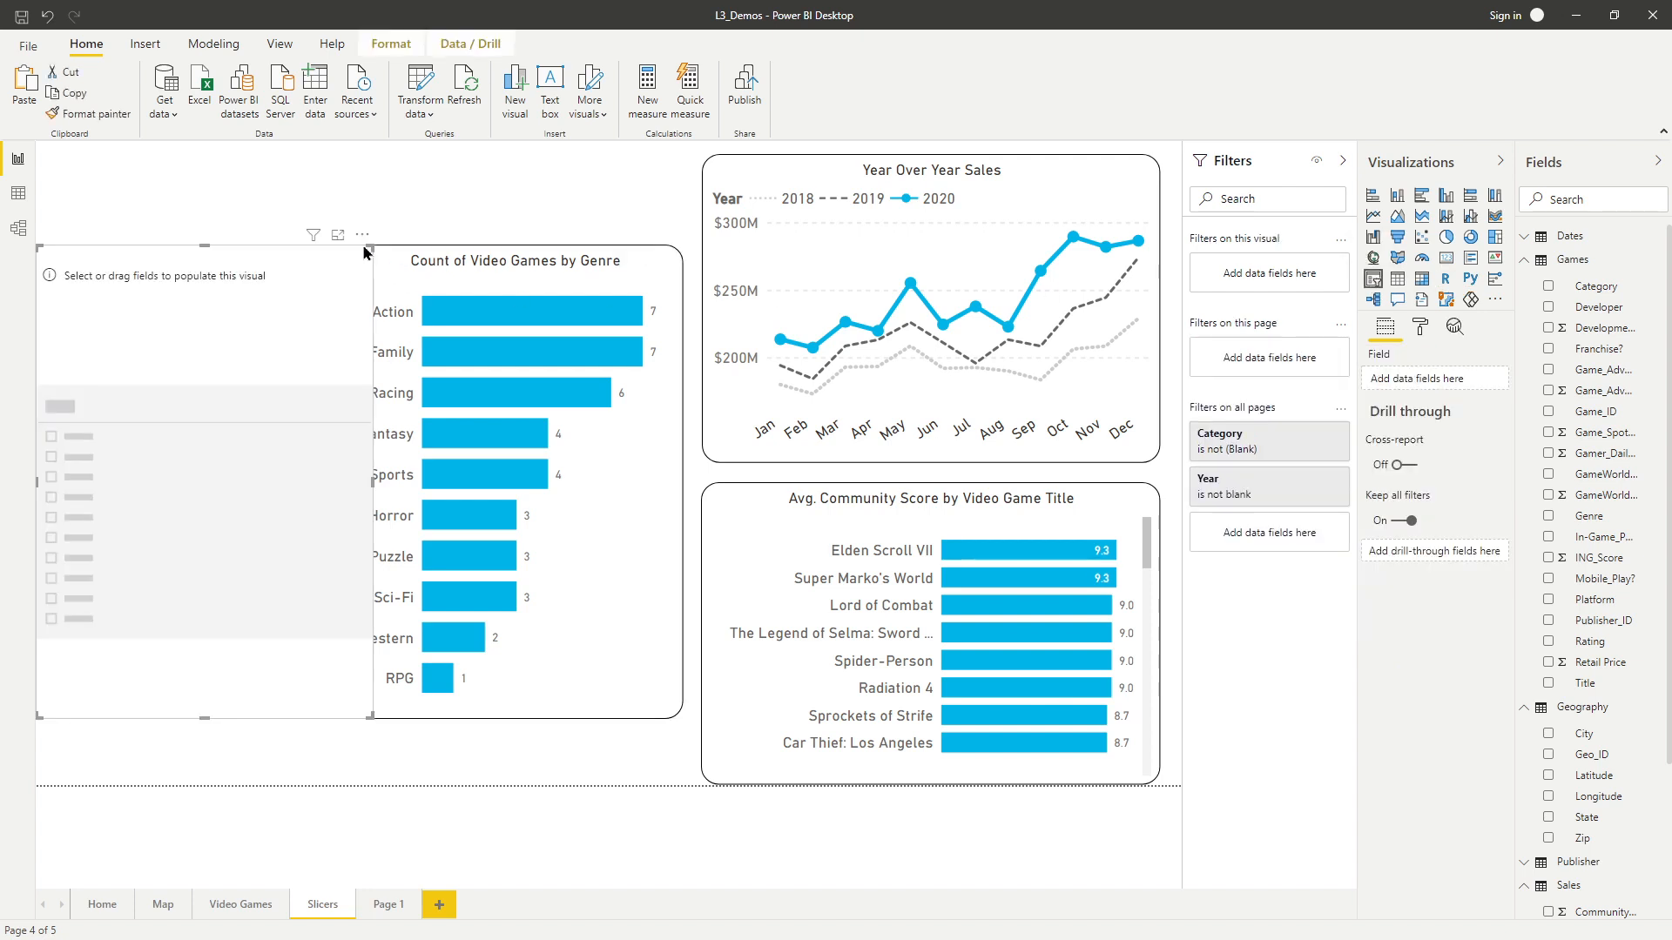
drag(369, 247, 305, 259)
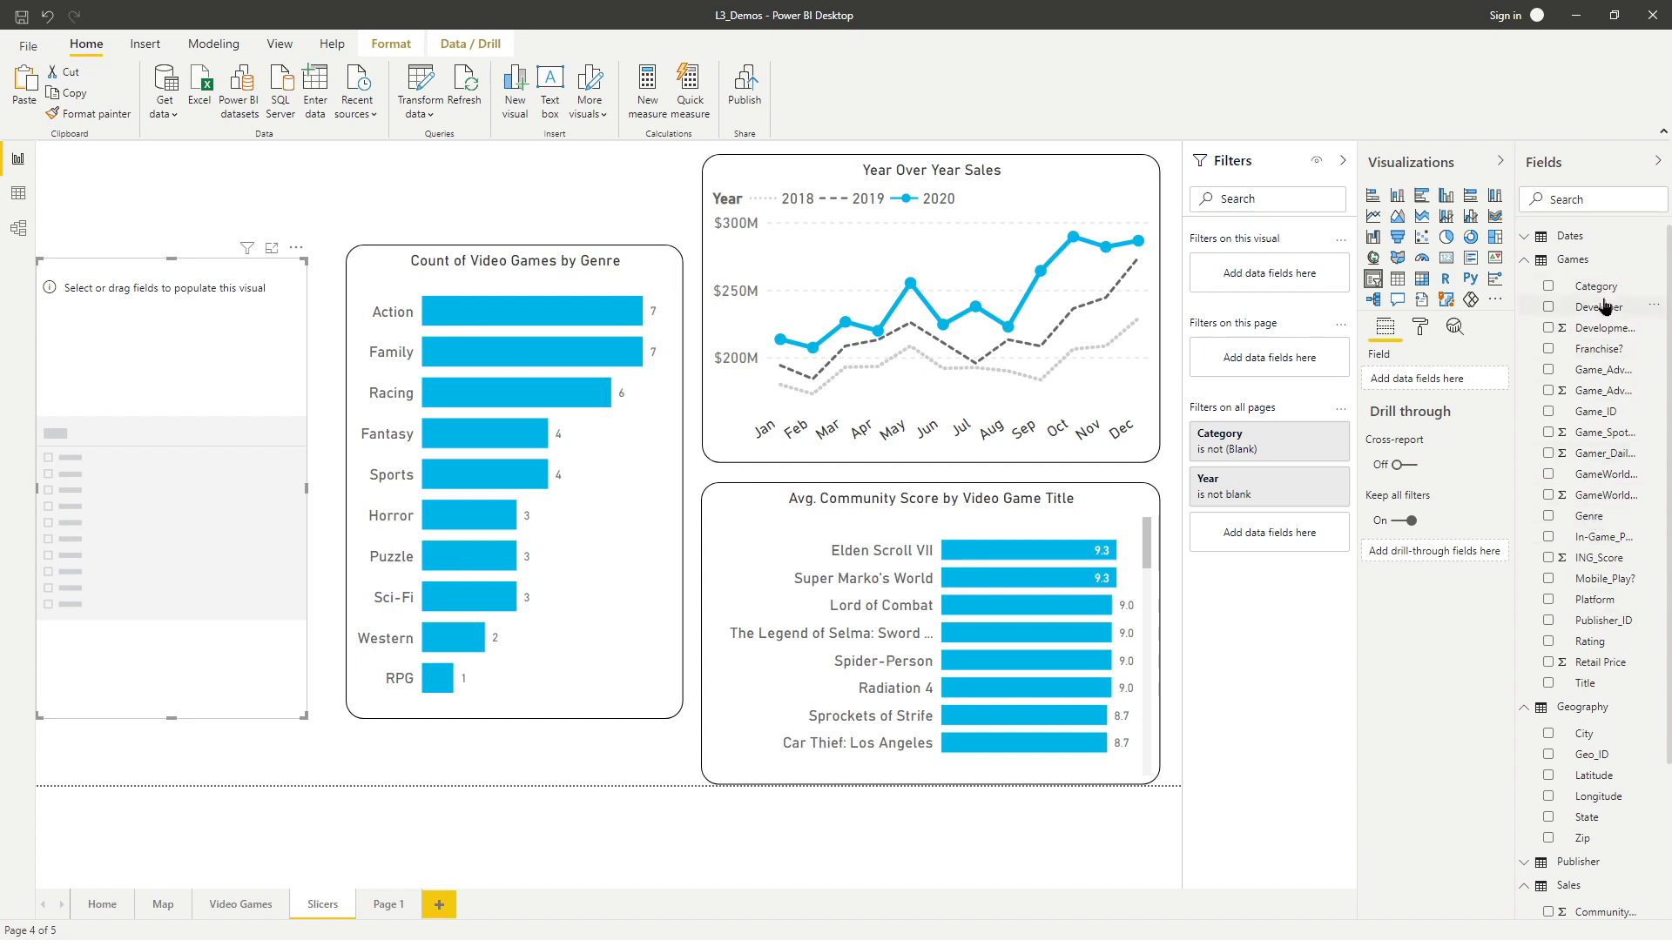
drag(1598, 287, 1432, 381)
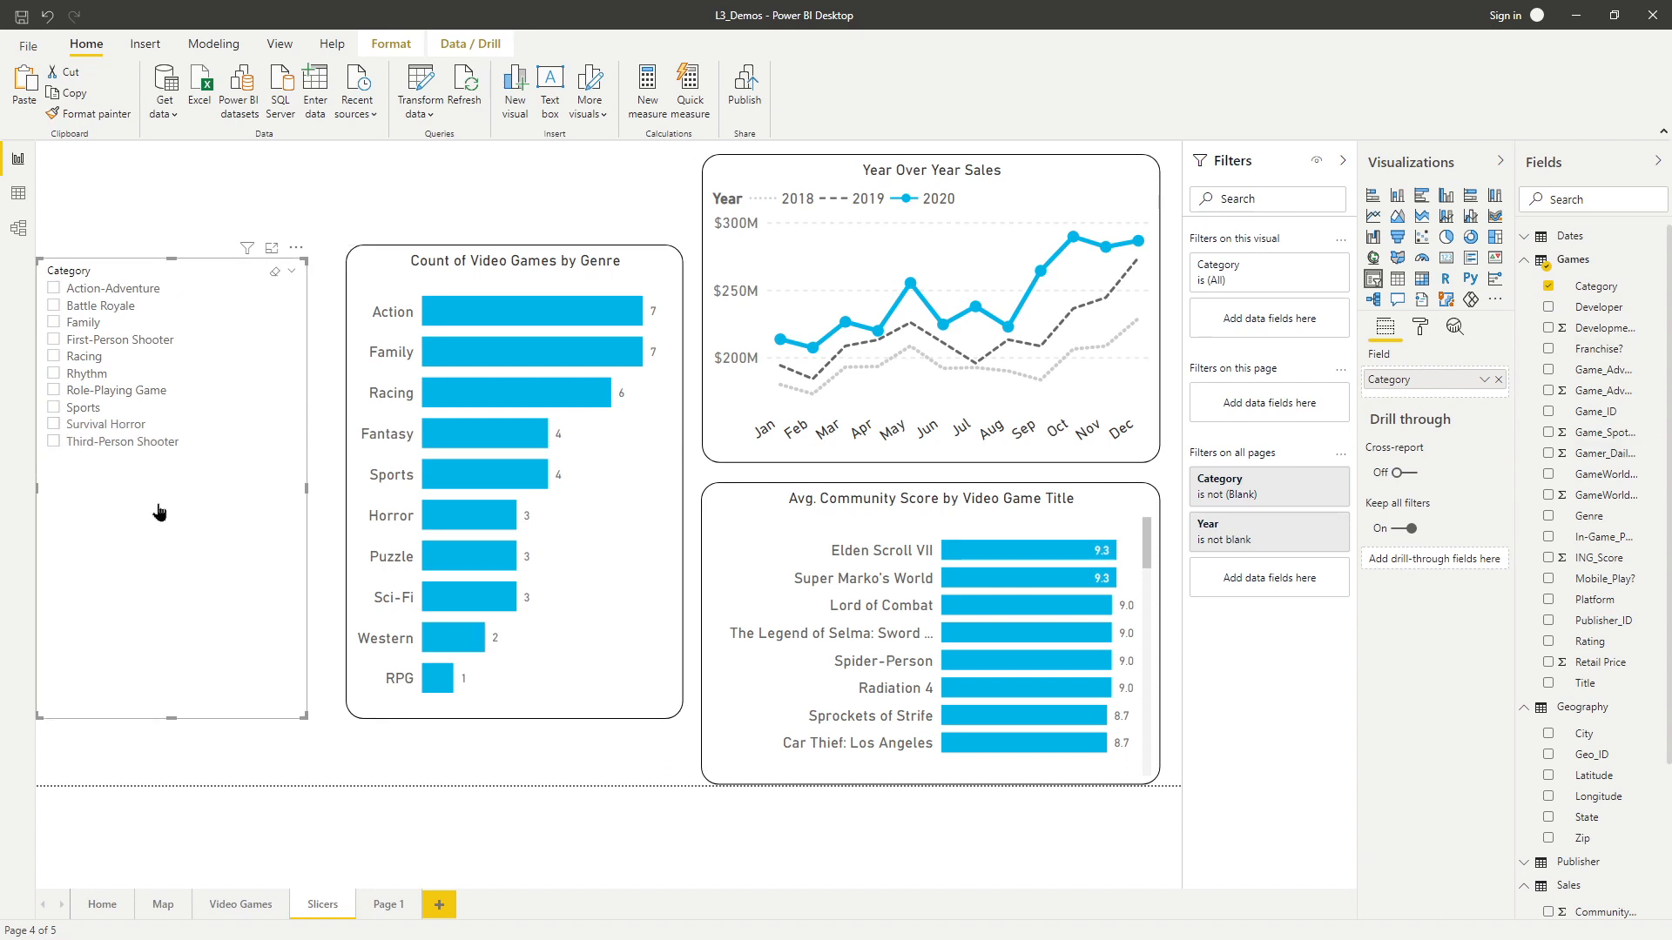
Test the Category slicer by selecting several categories, and clear the selections.
click(130, 291)
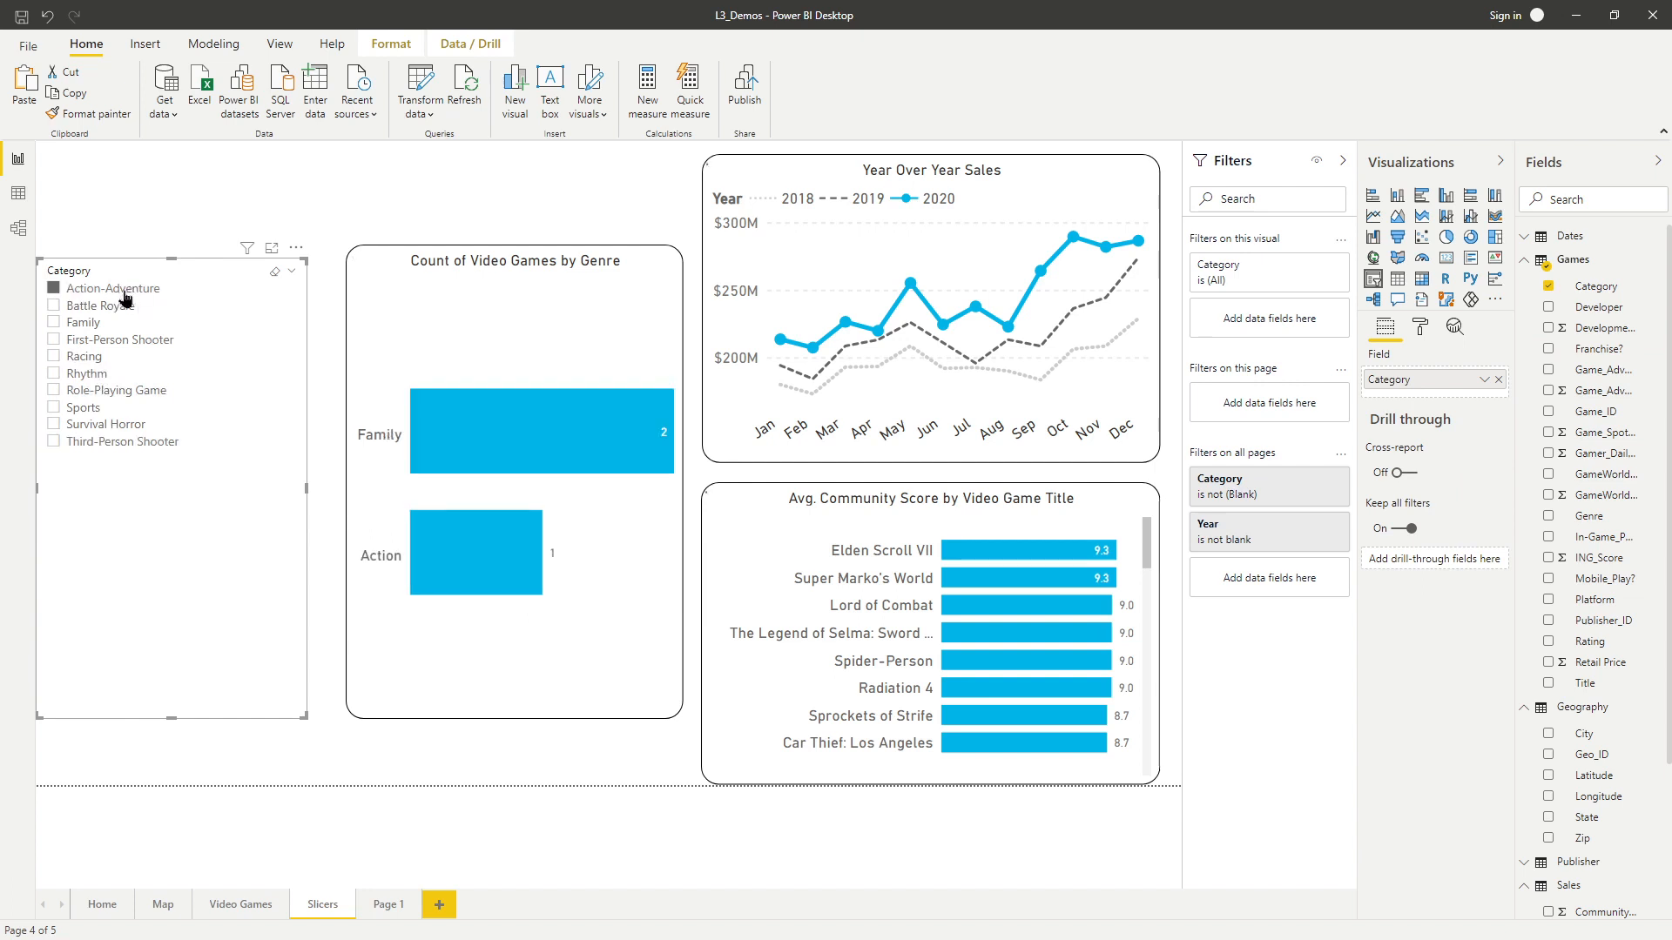
click(115, 306)
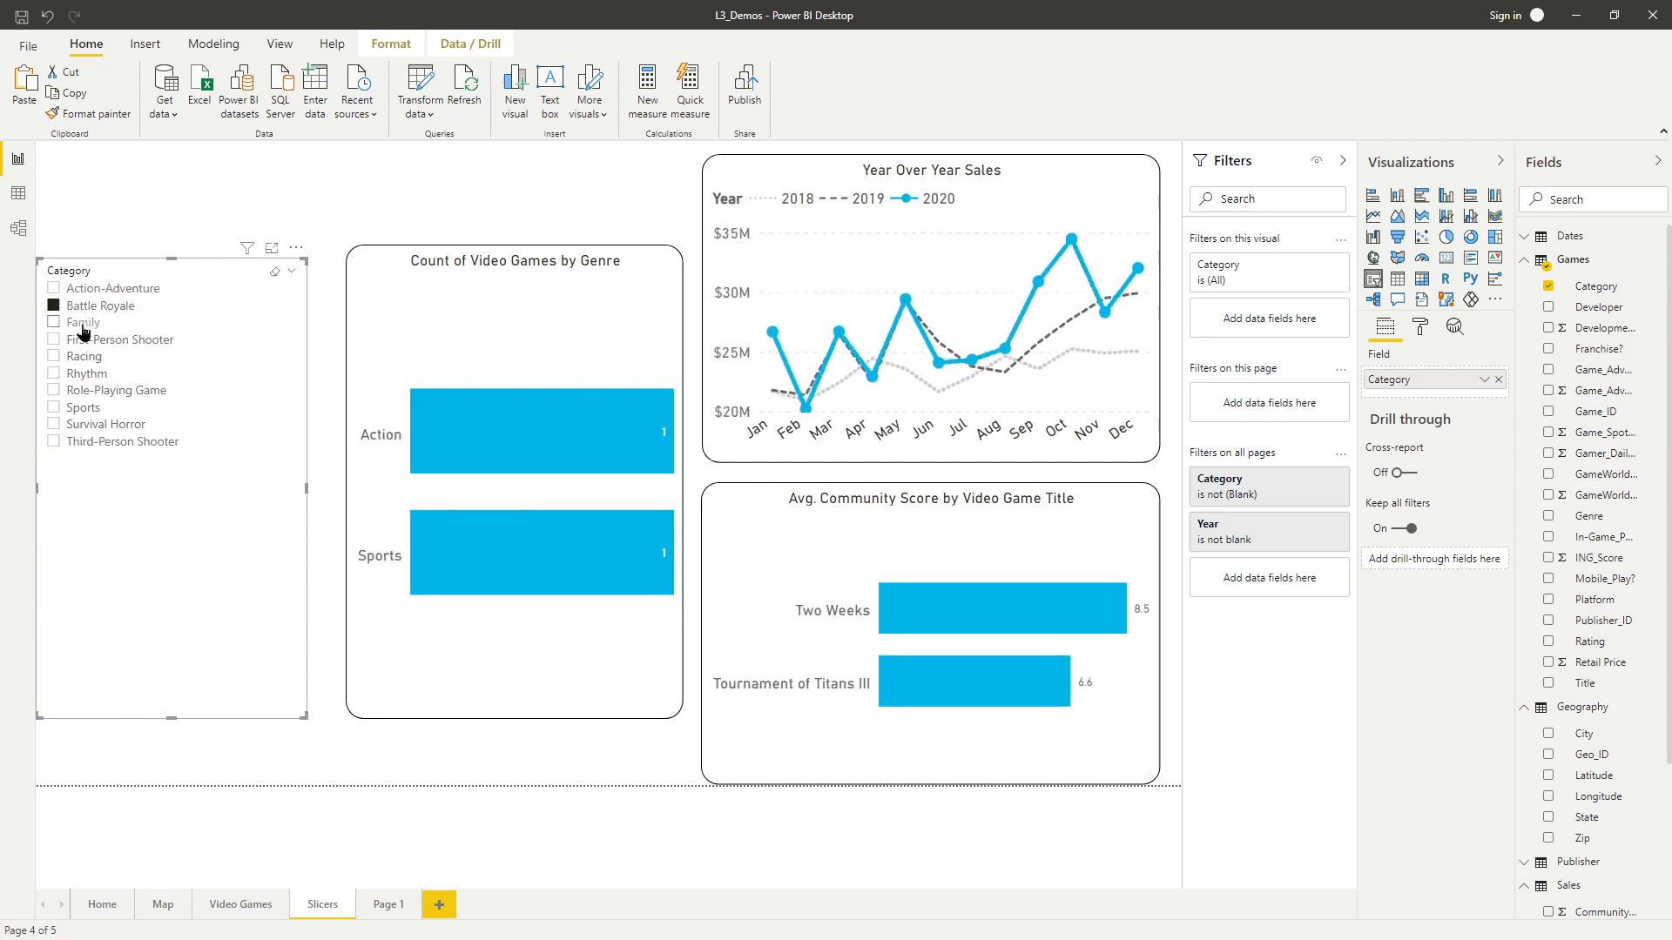
click(83, 323)
click(85, 356)
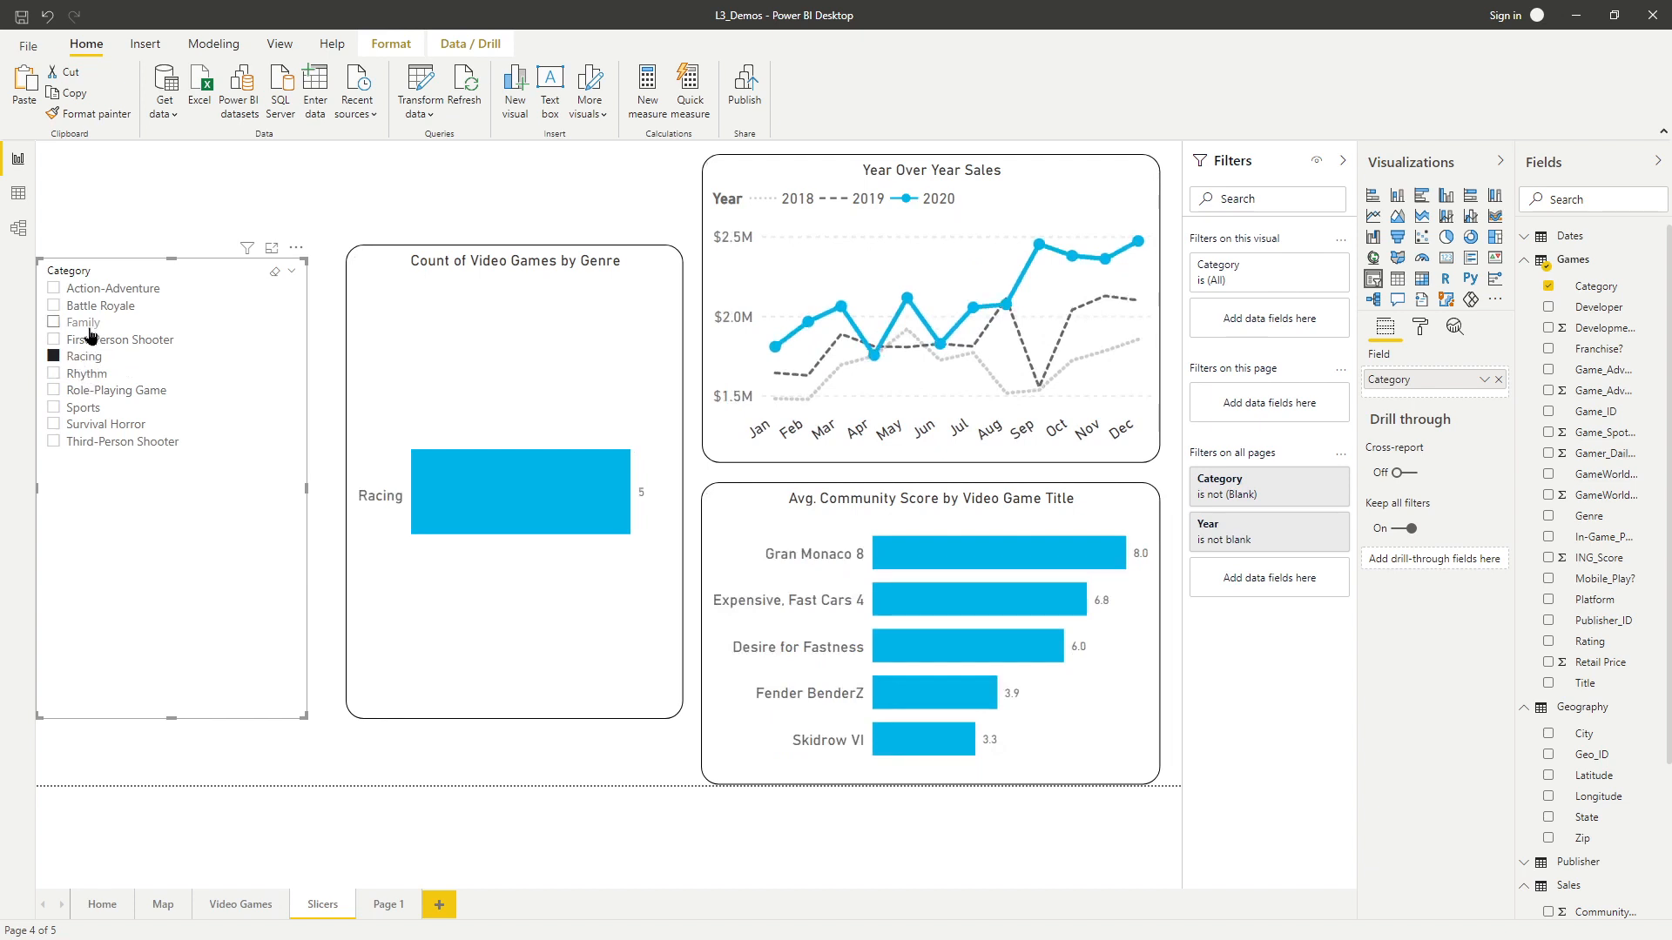
click(85, 323)
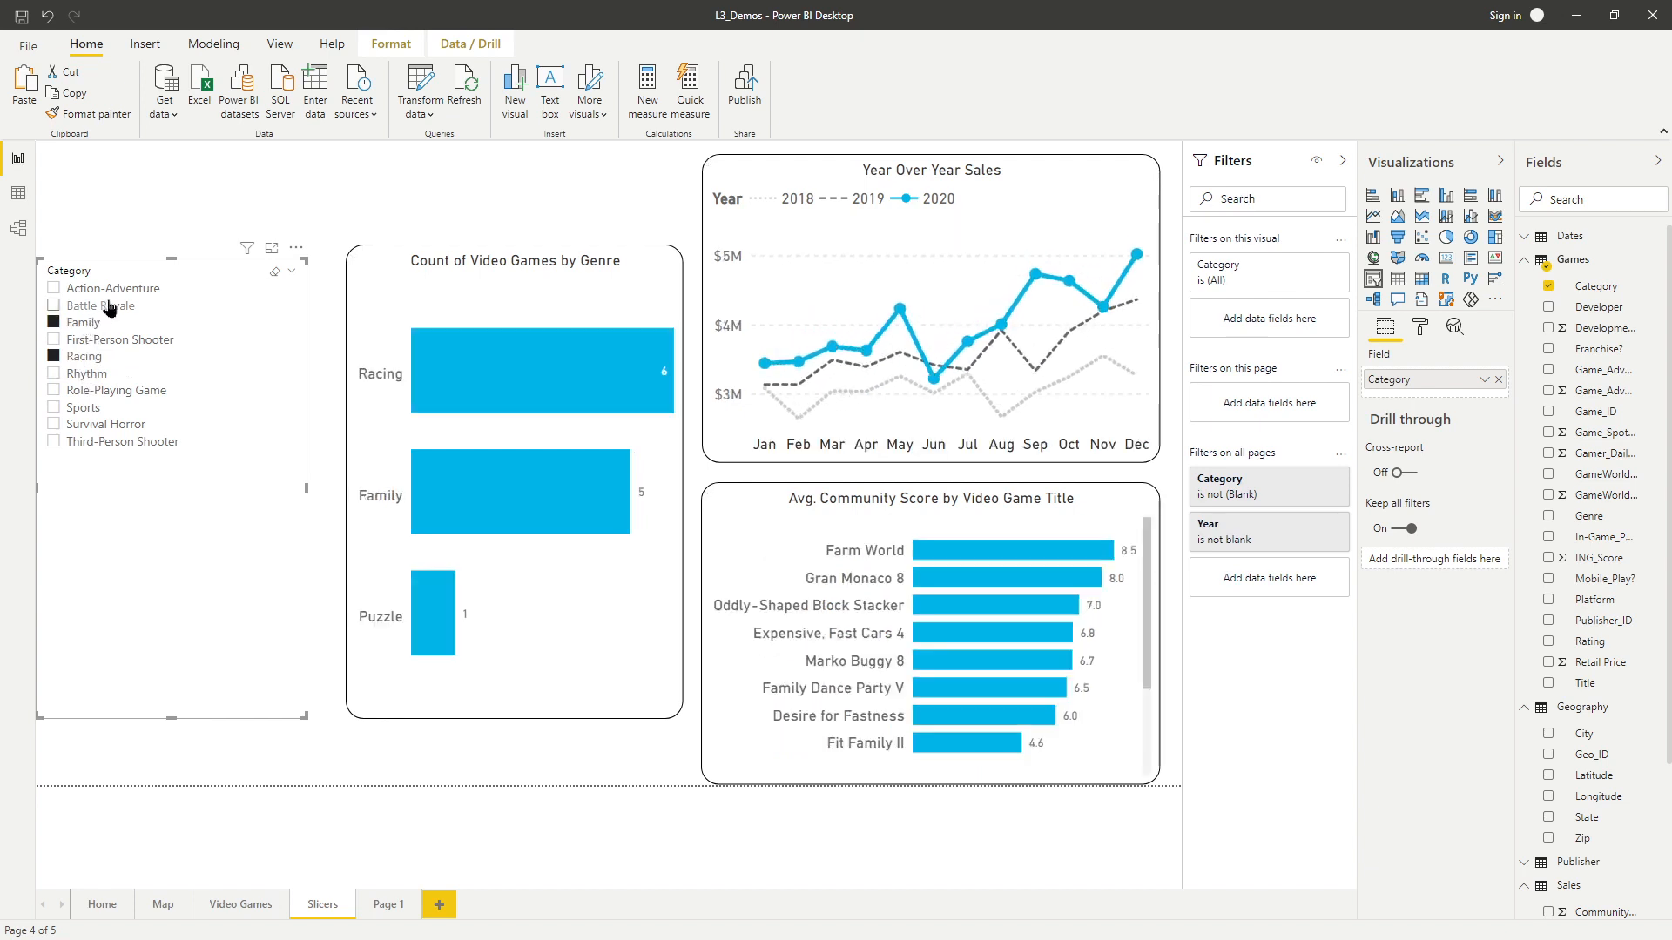
click(109, 306)
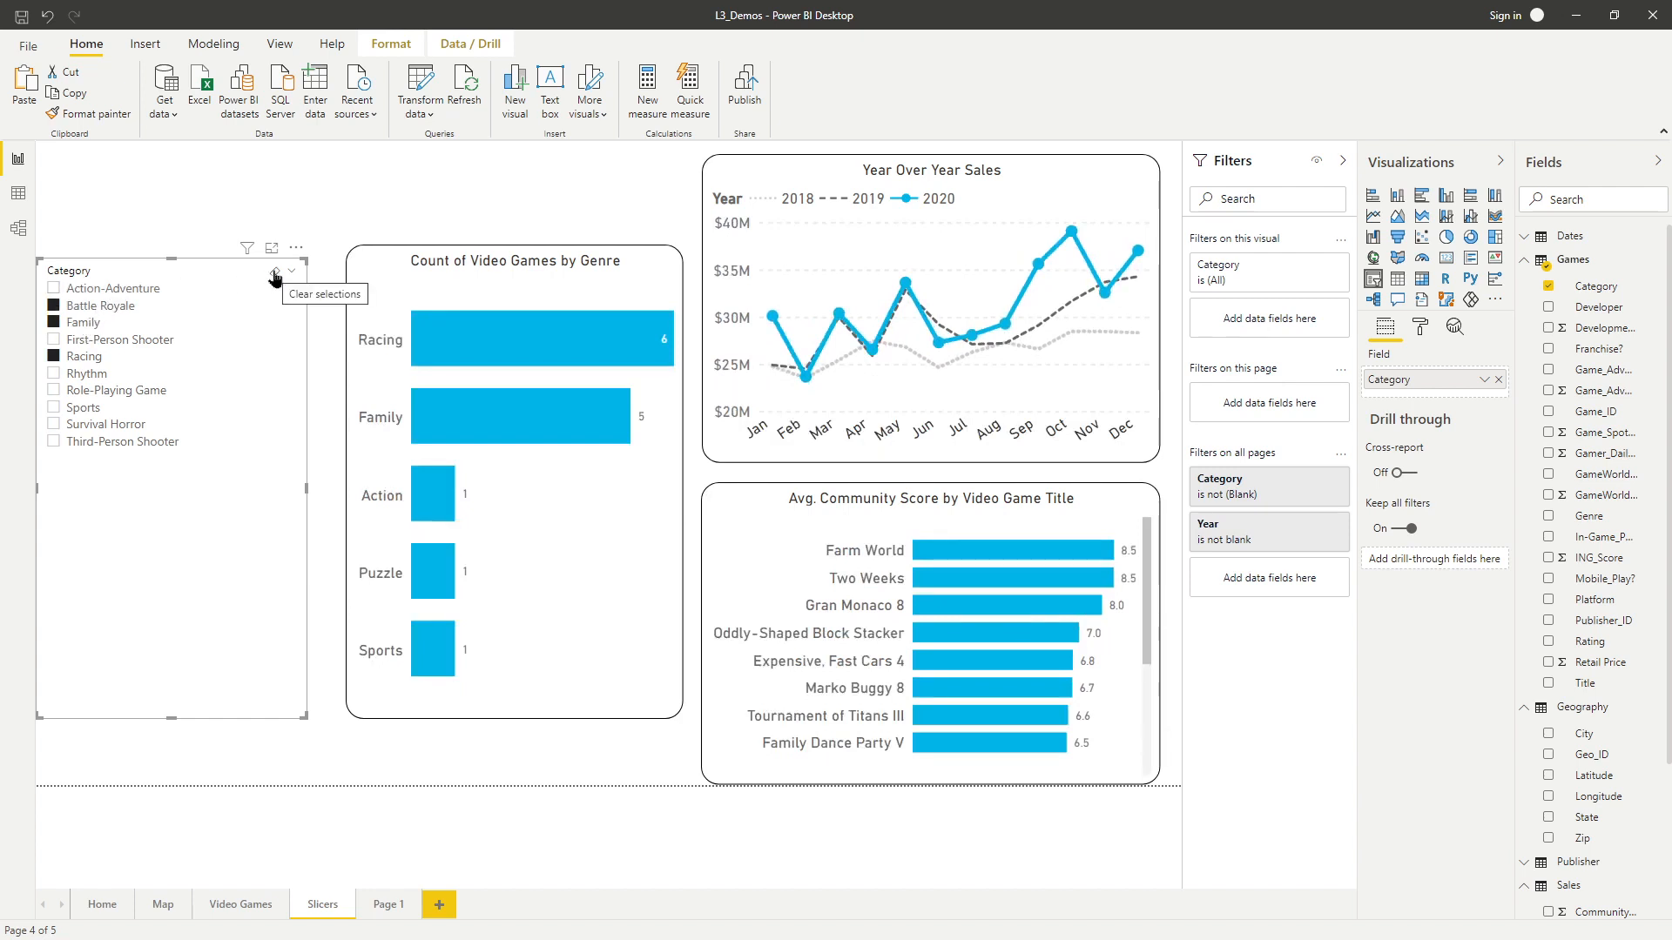
click(274, 274)
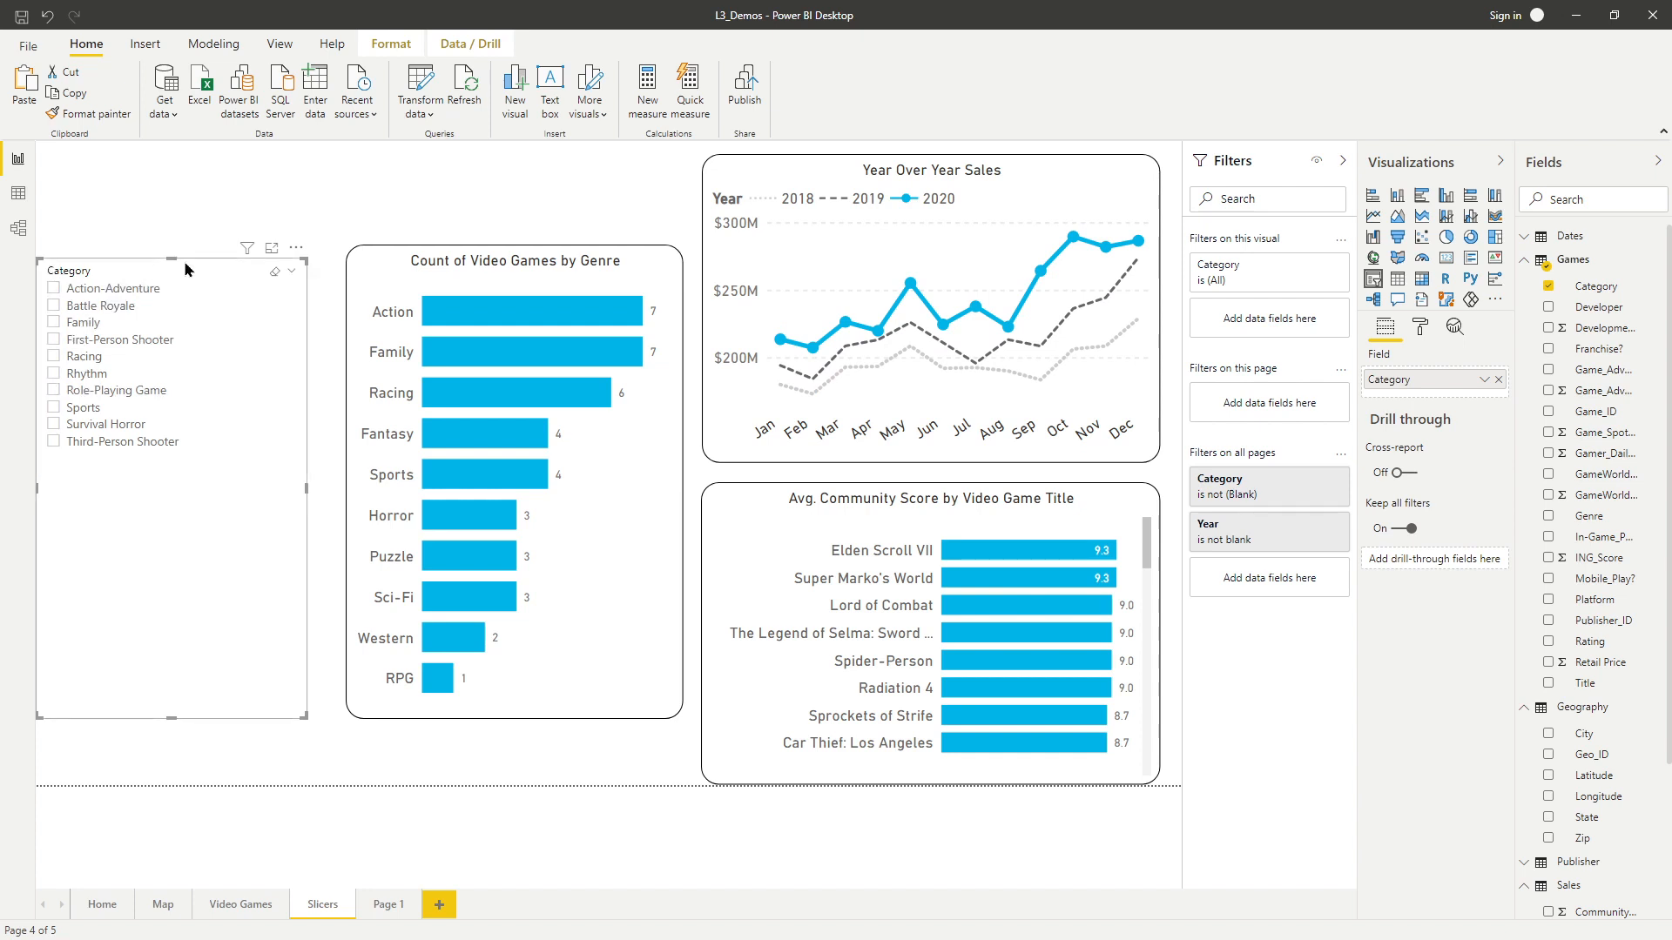
Format the slicer items with a 13 pt text size and the Calibri font family.
click(1421, 331)
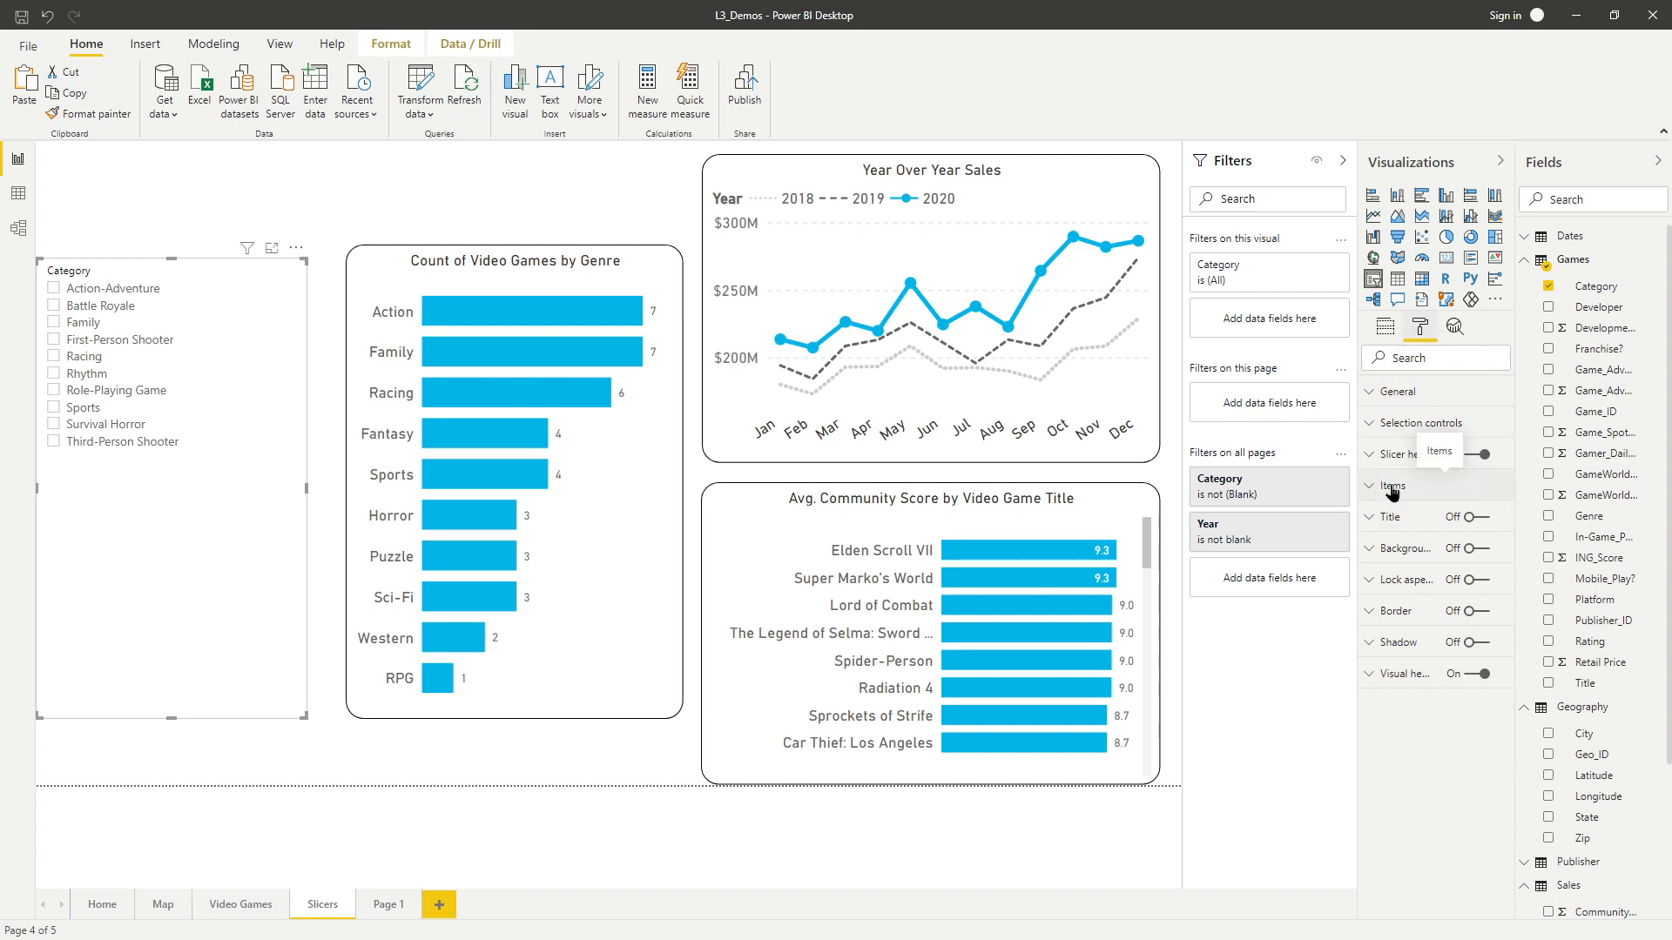
click(1393, 492)
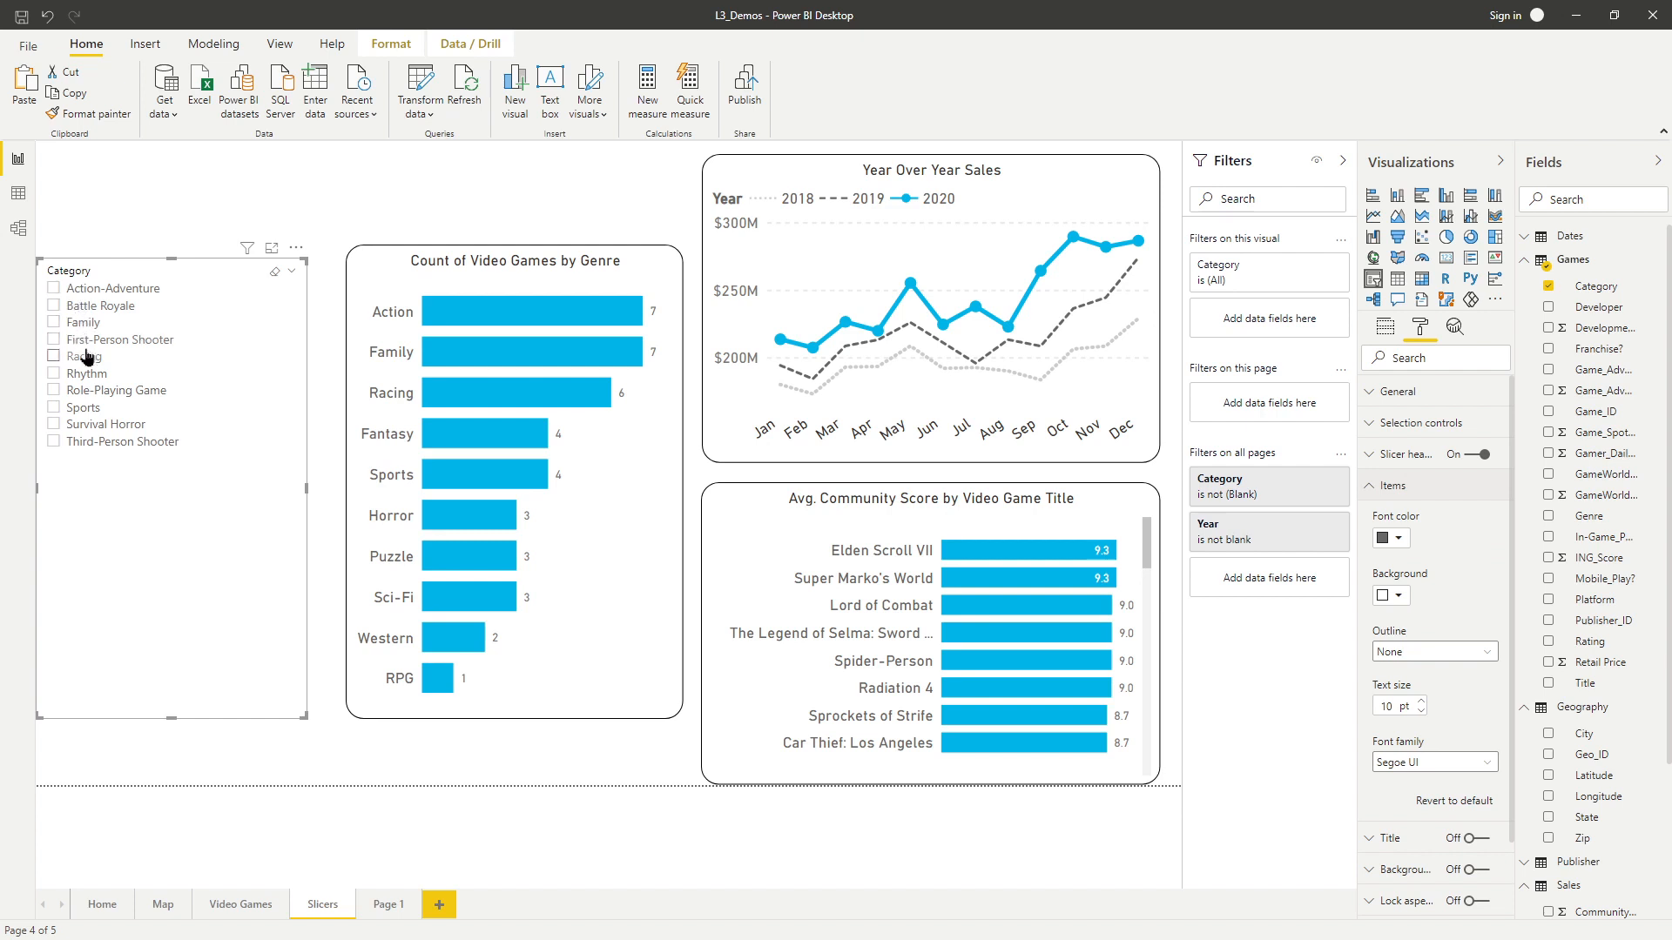
click(1421, 703)
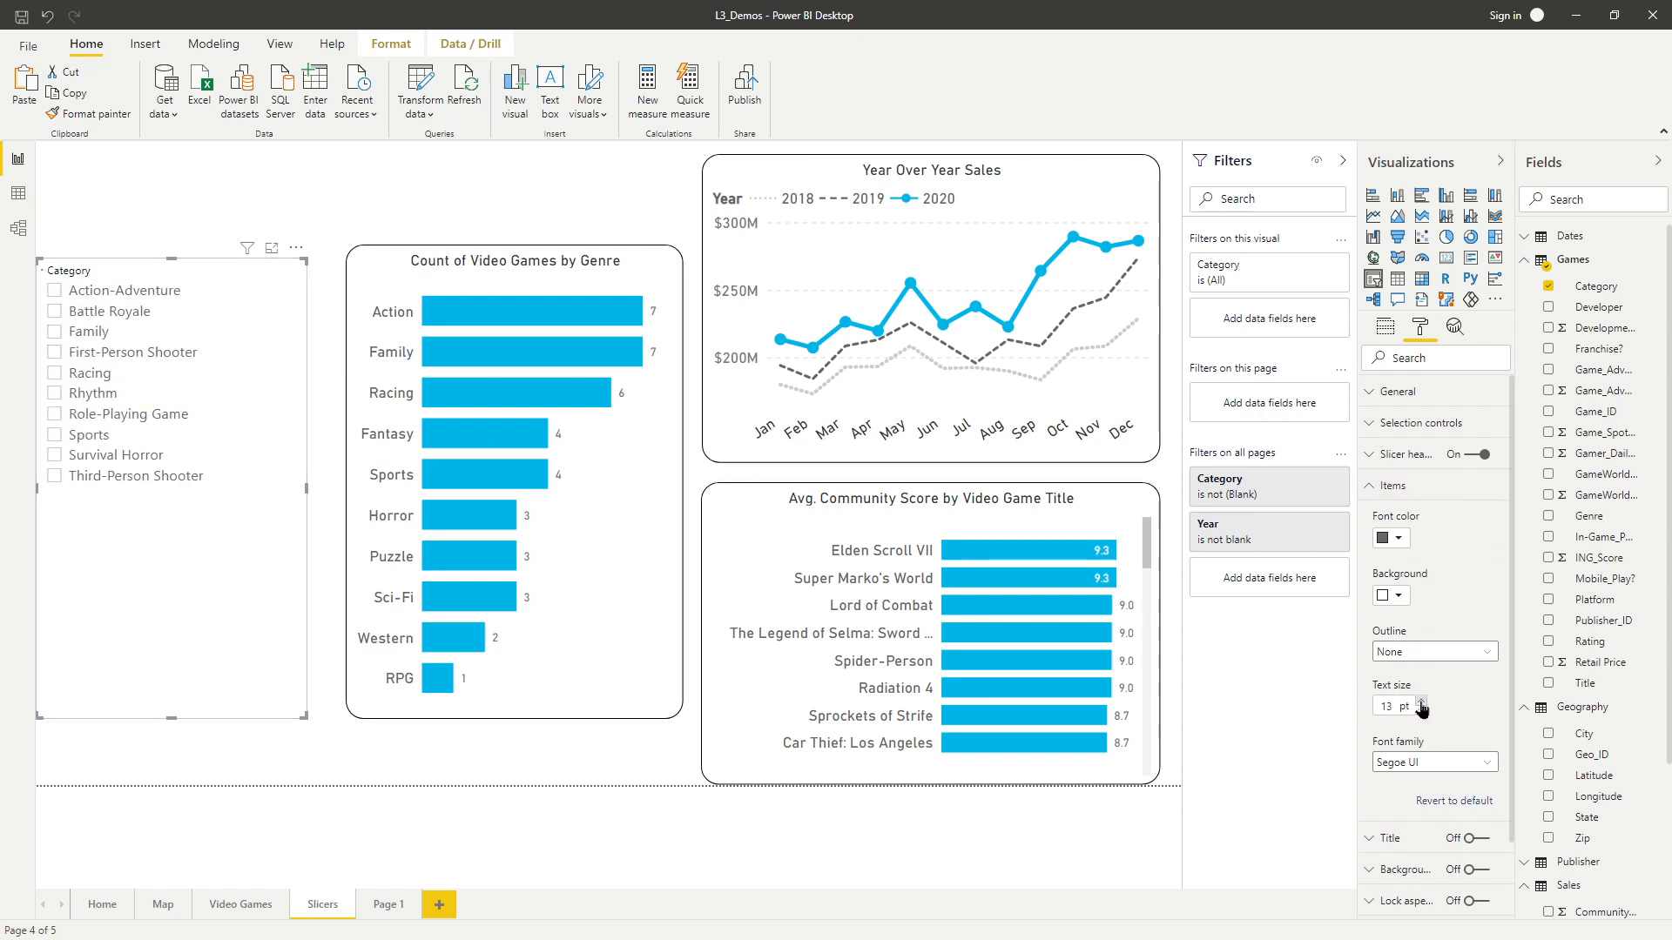
click(1423, 759)
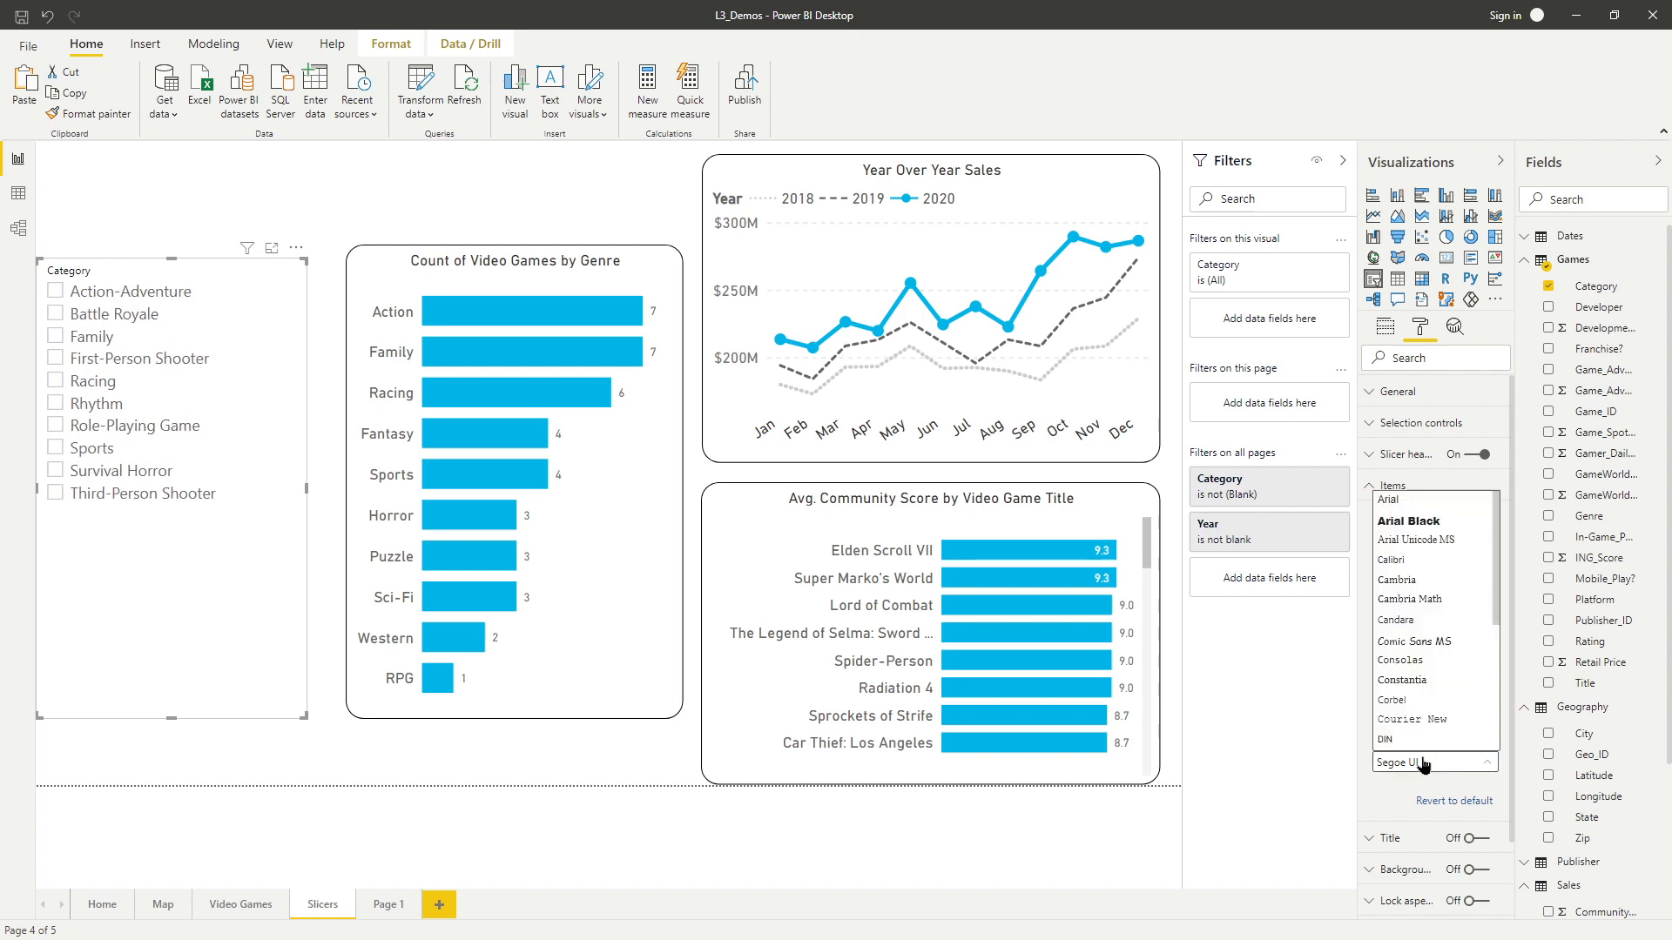
click(1408, 559)
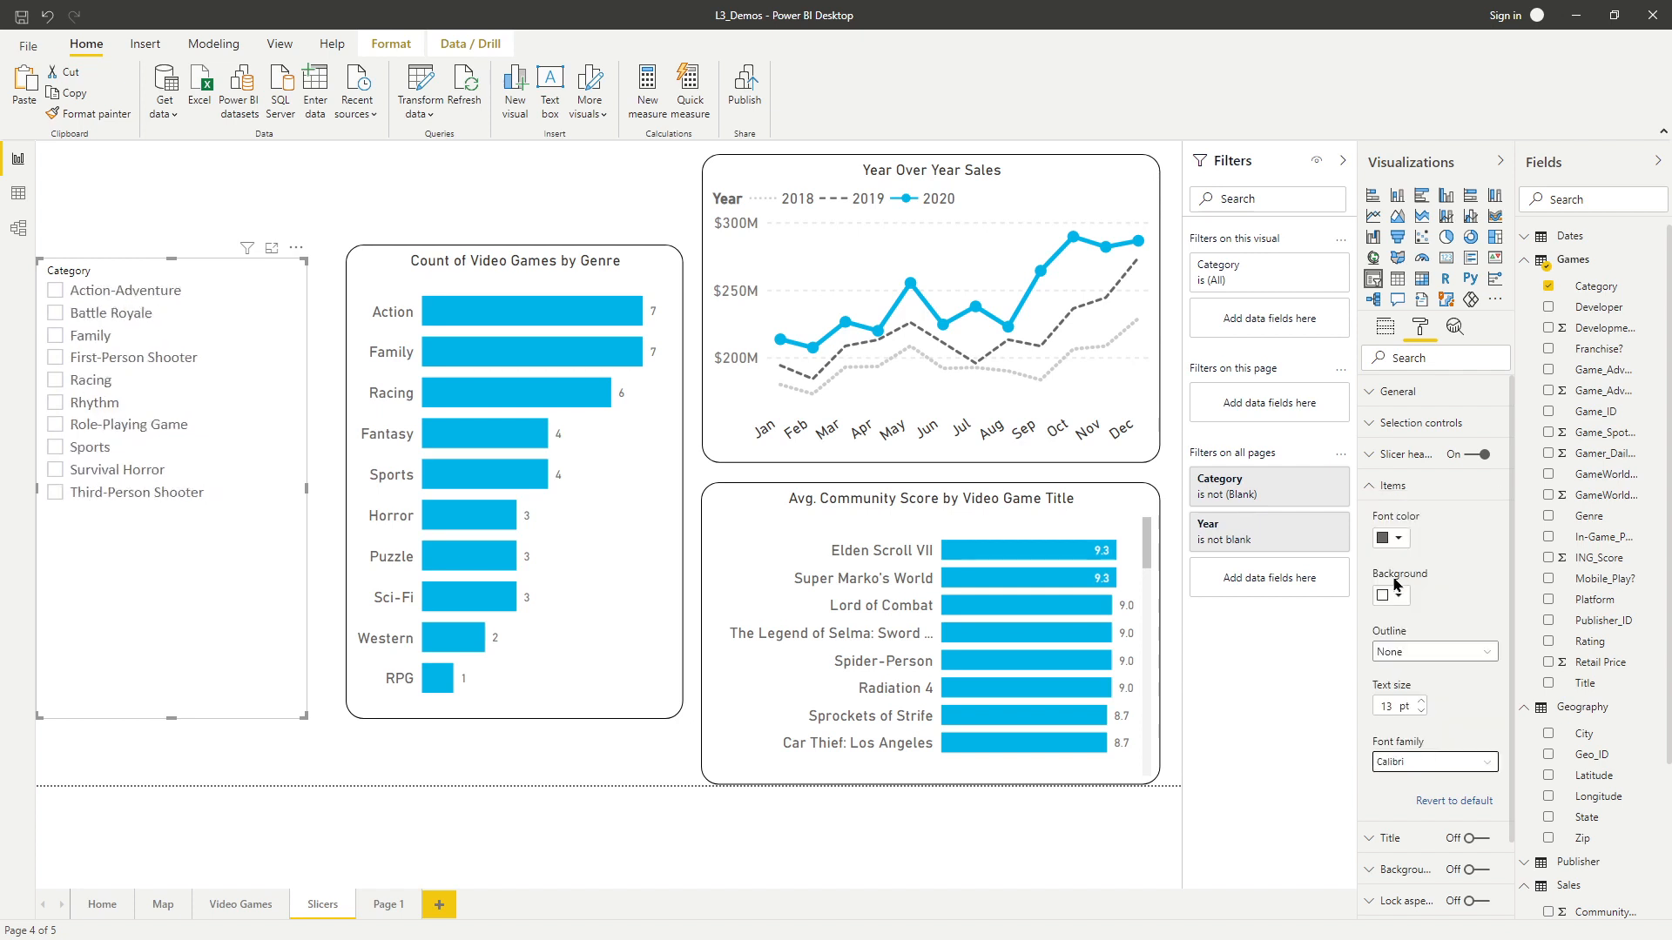
click(1393, 488)
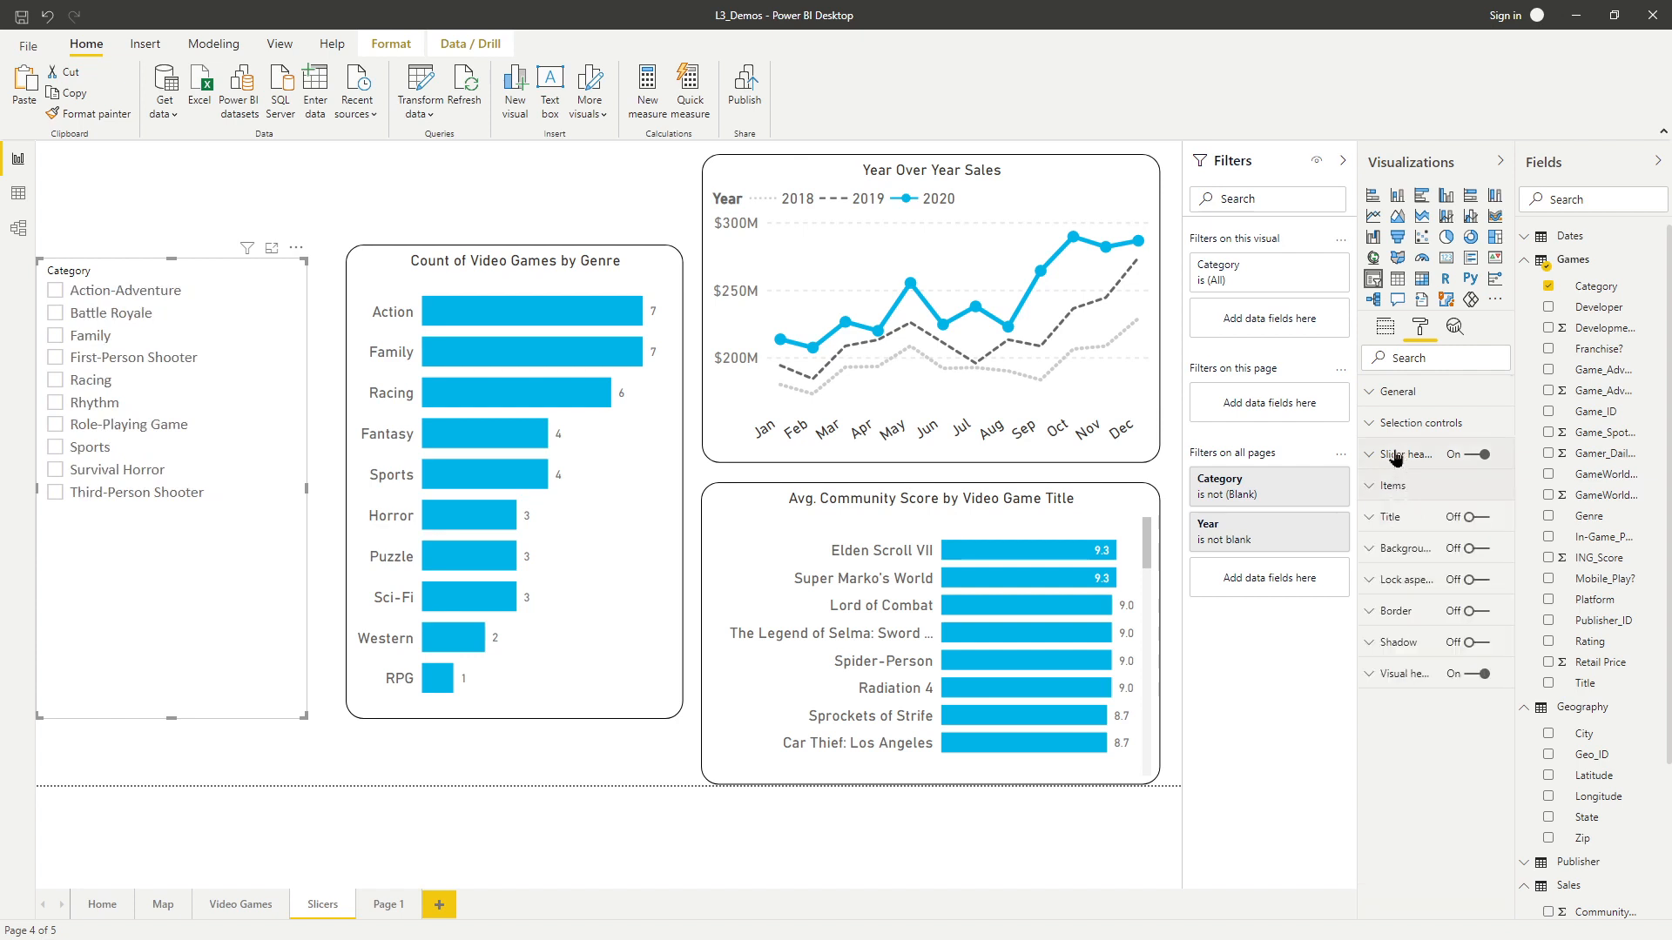
Turn off Multi-select with CTRL in the slicer's selection controls.
click(1395, 455)
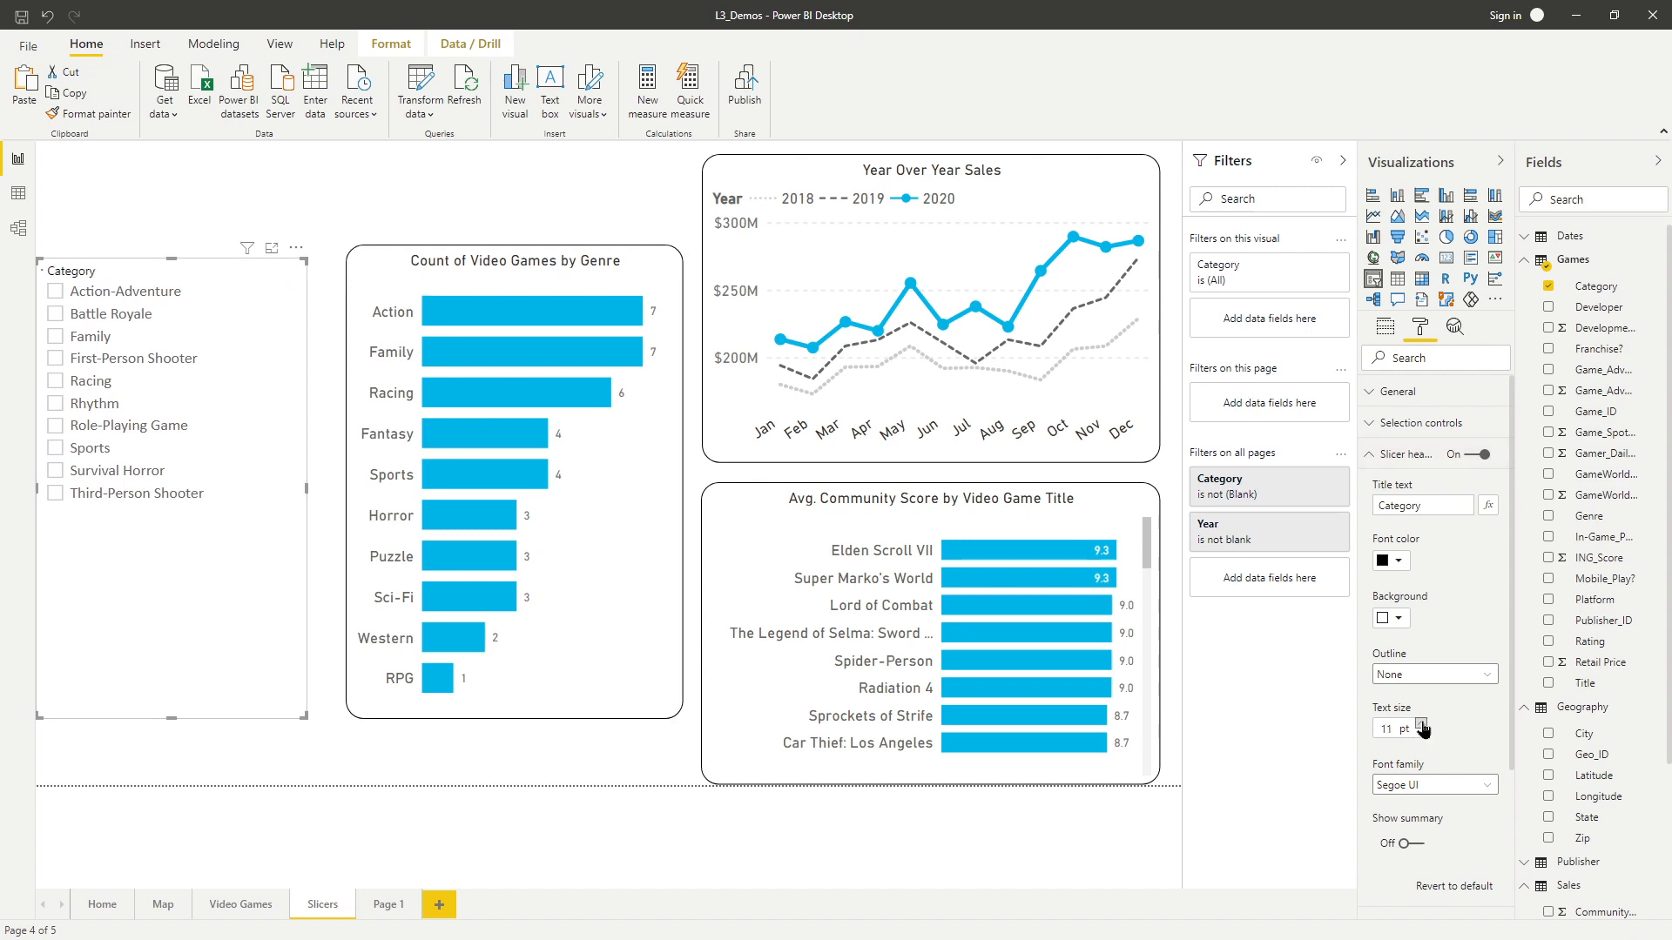
click(1393, 456)
click(1408, 423)
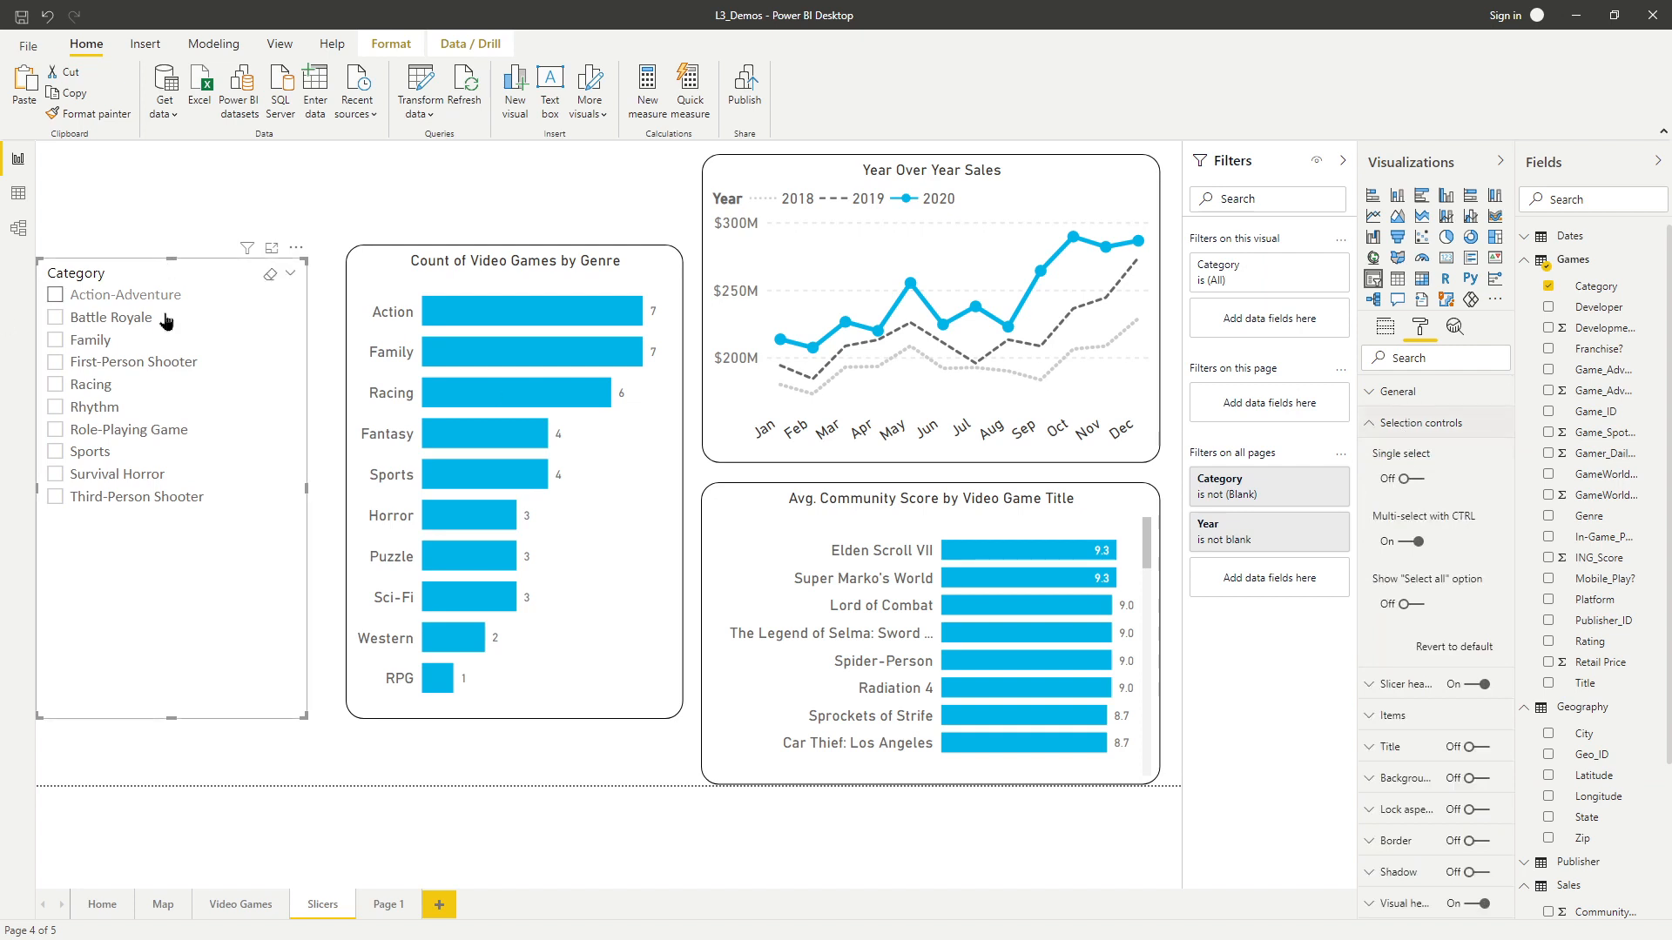
click(1419, 543)
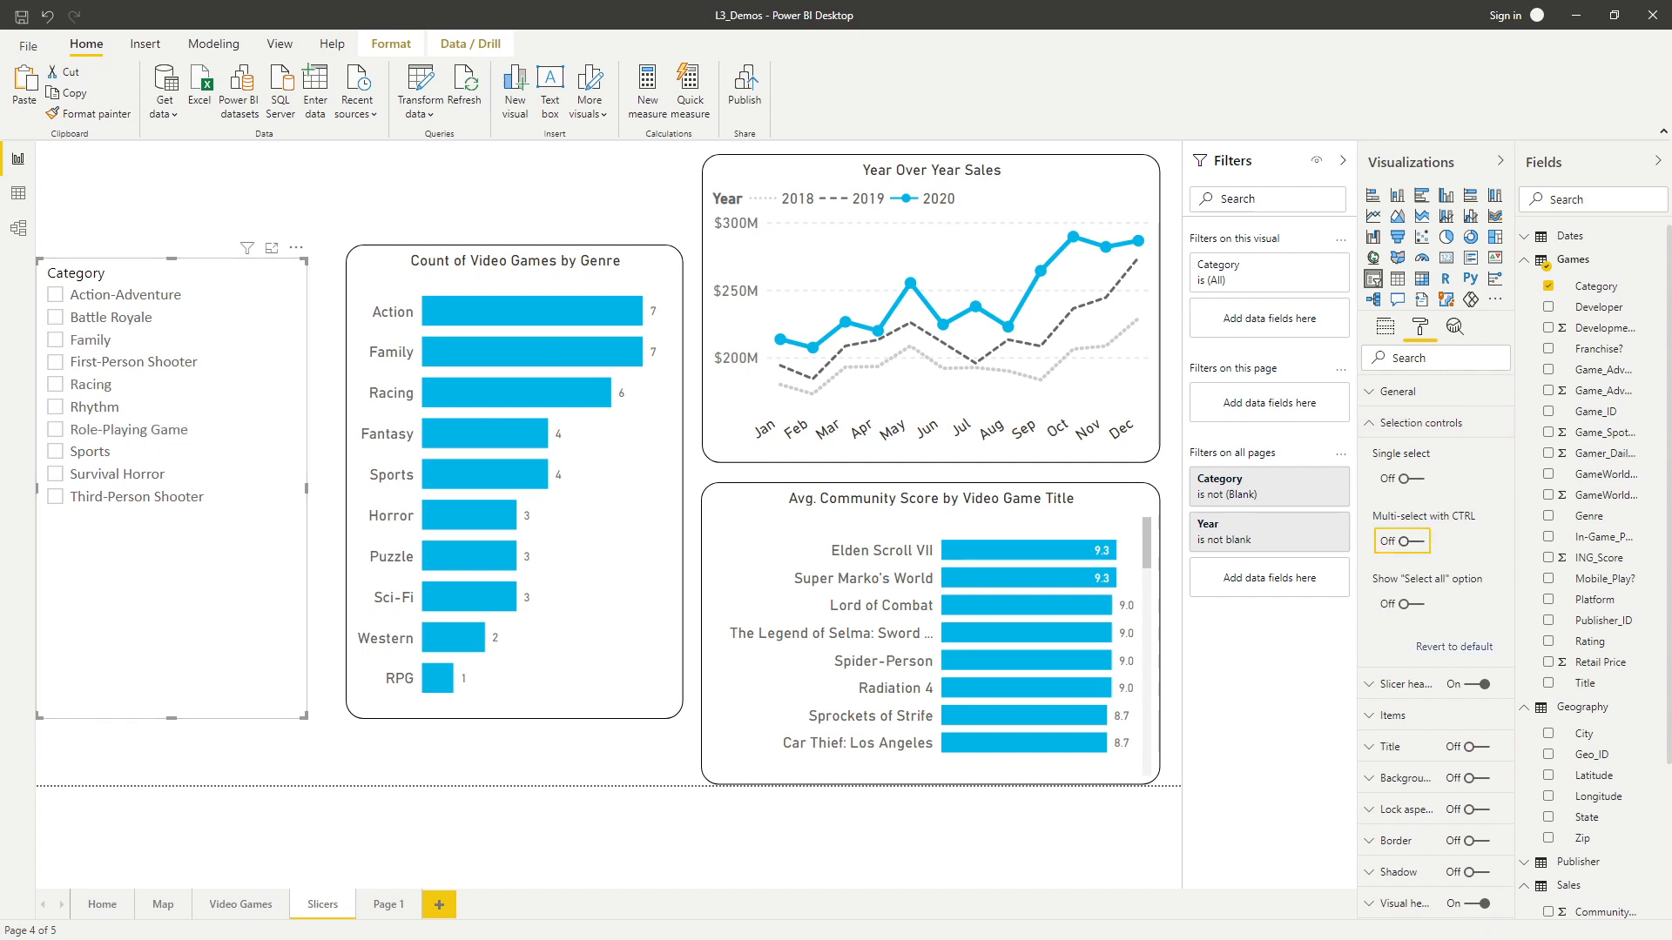
Test single selection by checking and unchecking Action-Adventure and Battle Royale in the slicer.
click(140, 294)
click(110, 318)
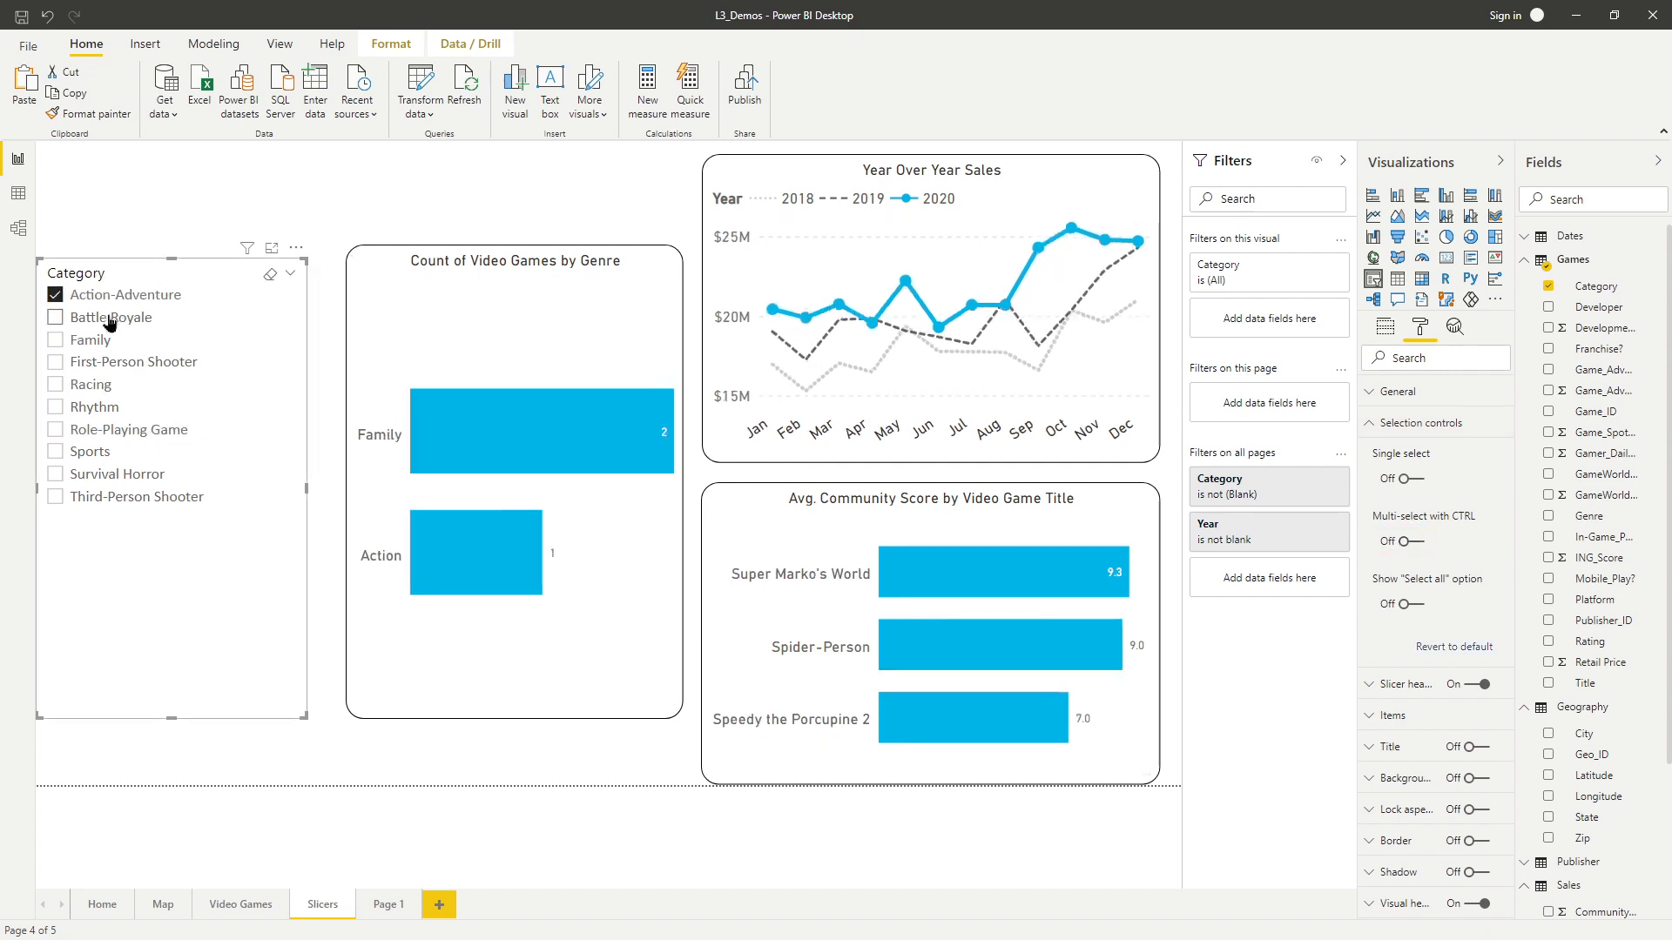
click(118, 301)
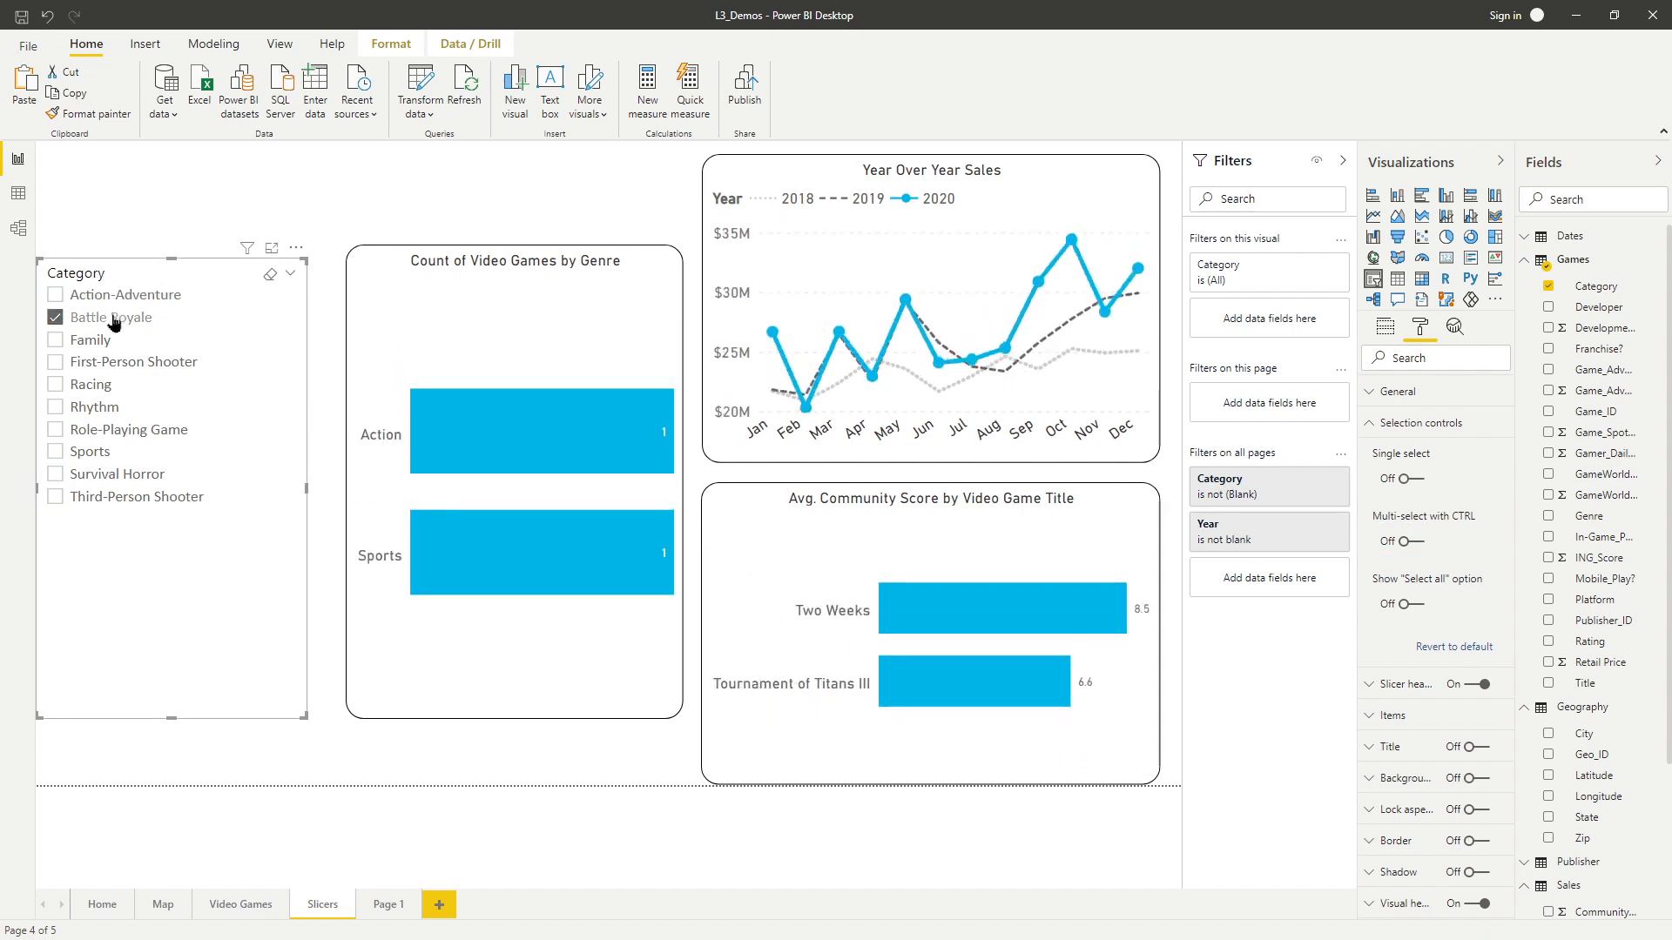
click(126, 318)
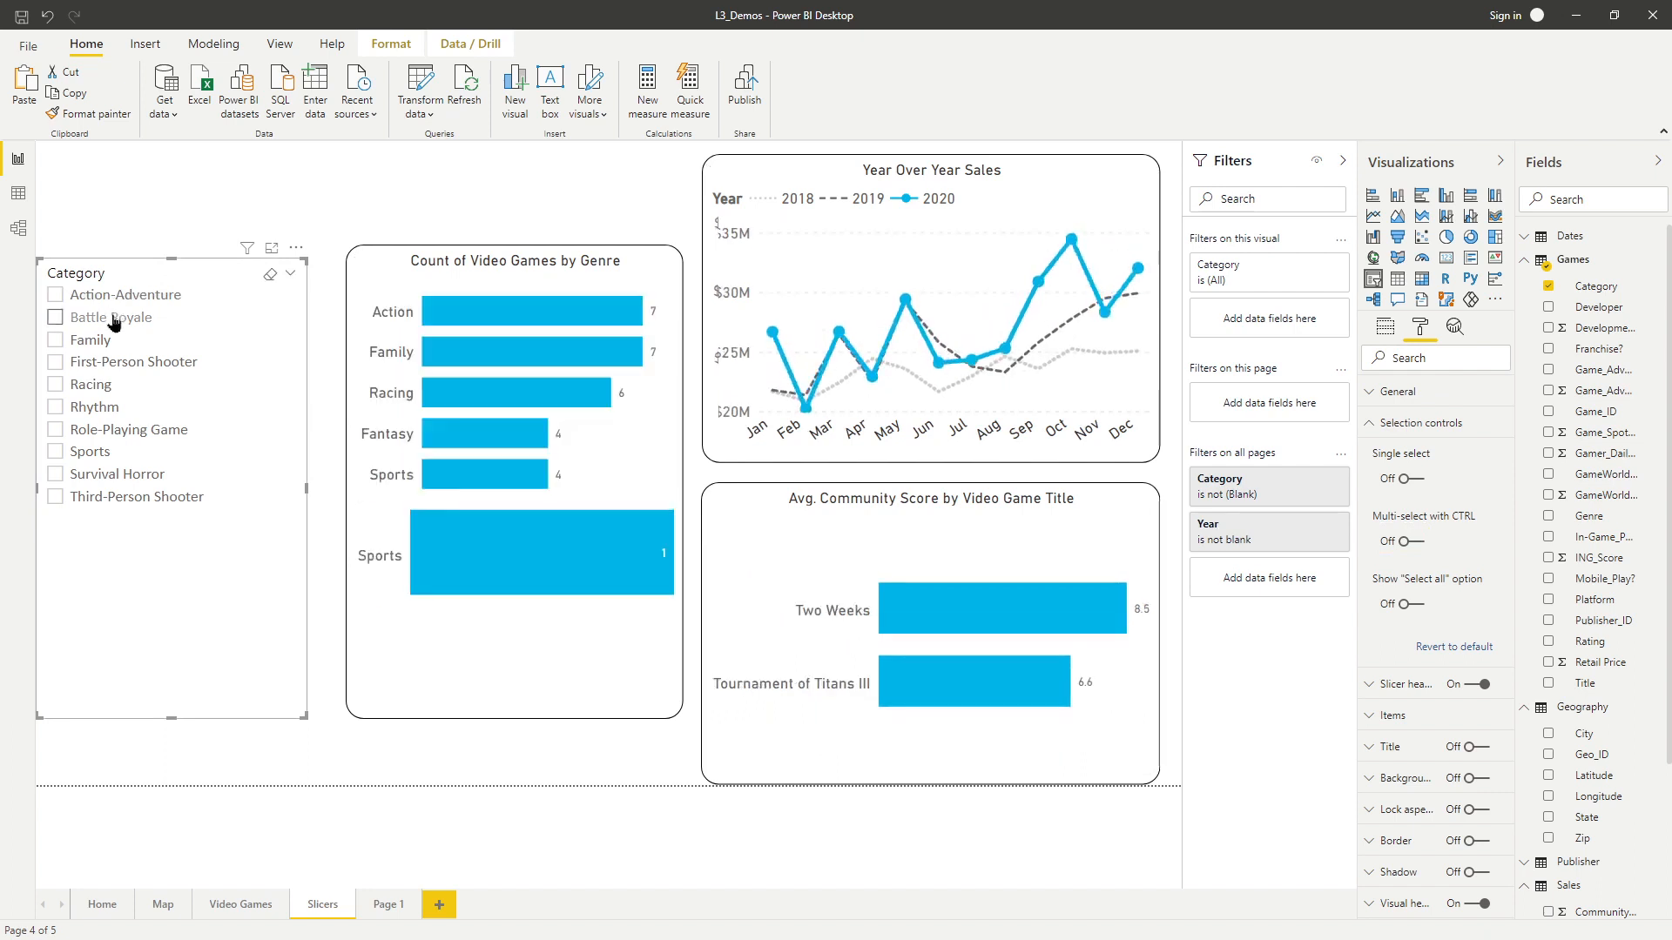
Turn on the Show "Select all" option and try it by selecting all categories, unchecking Racing and Family, and clearing.
click(1407, 609)
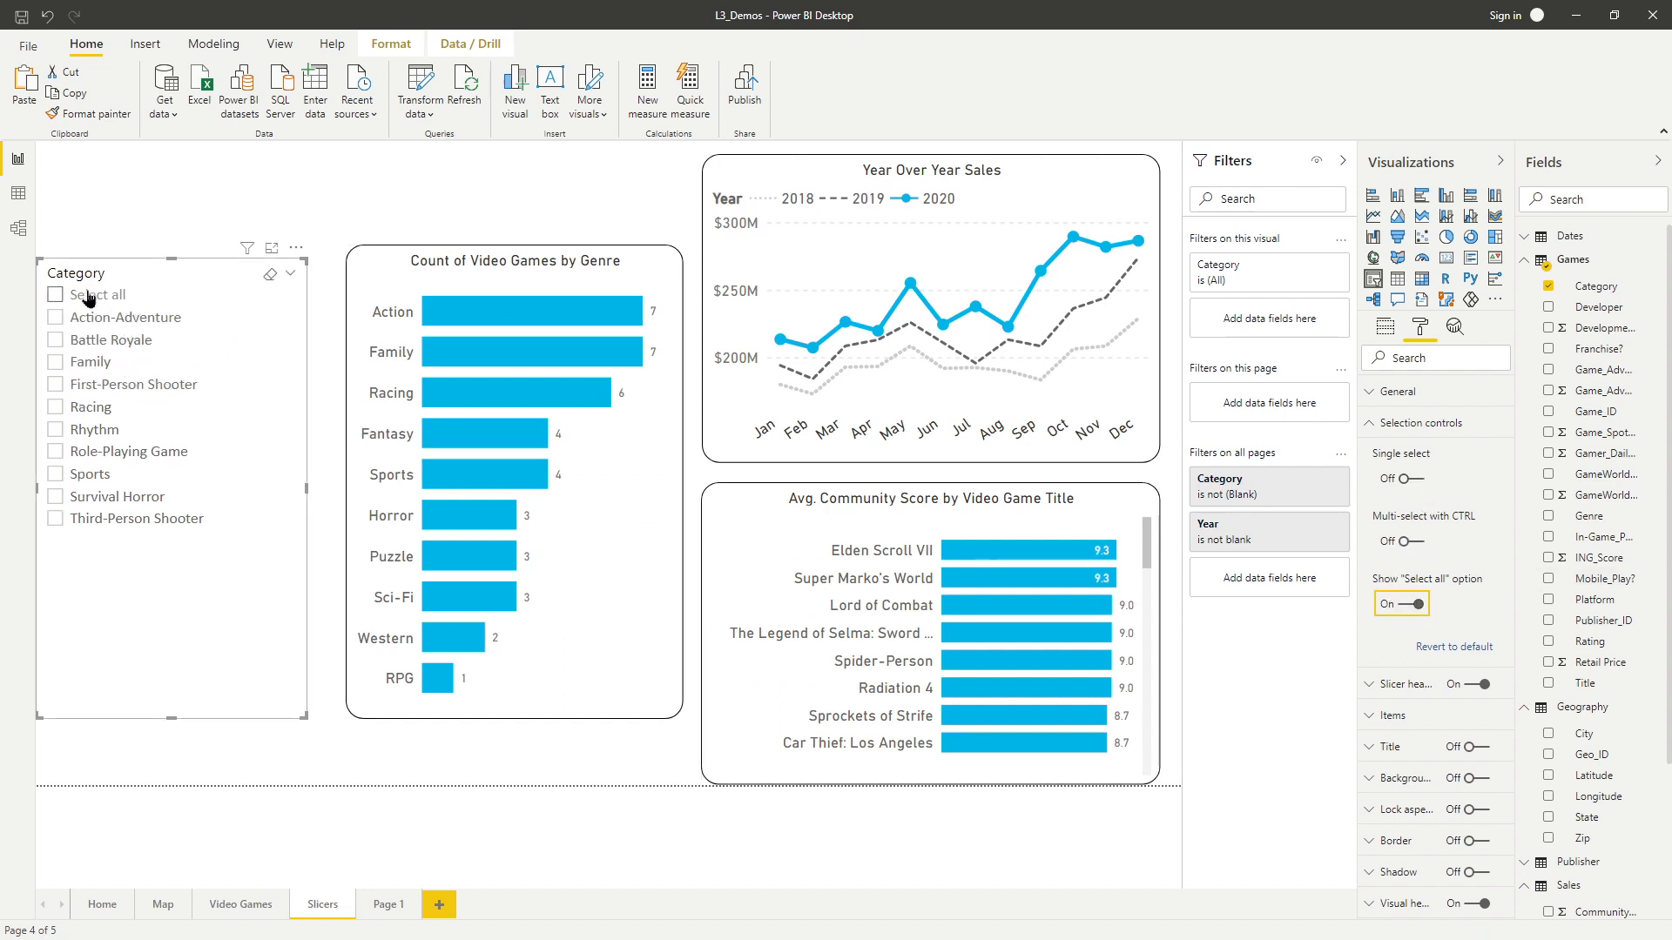
click(54, 296)
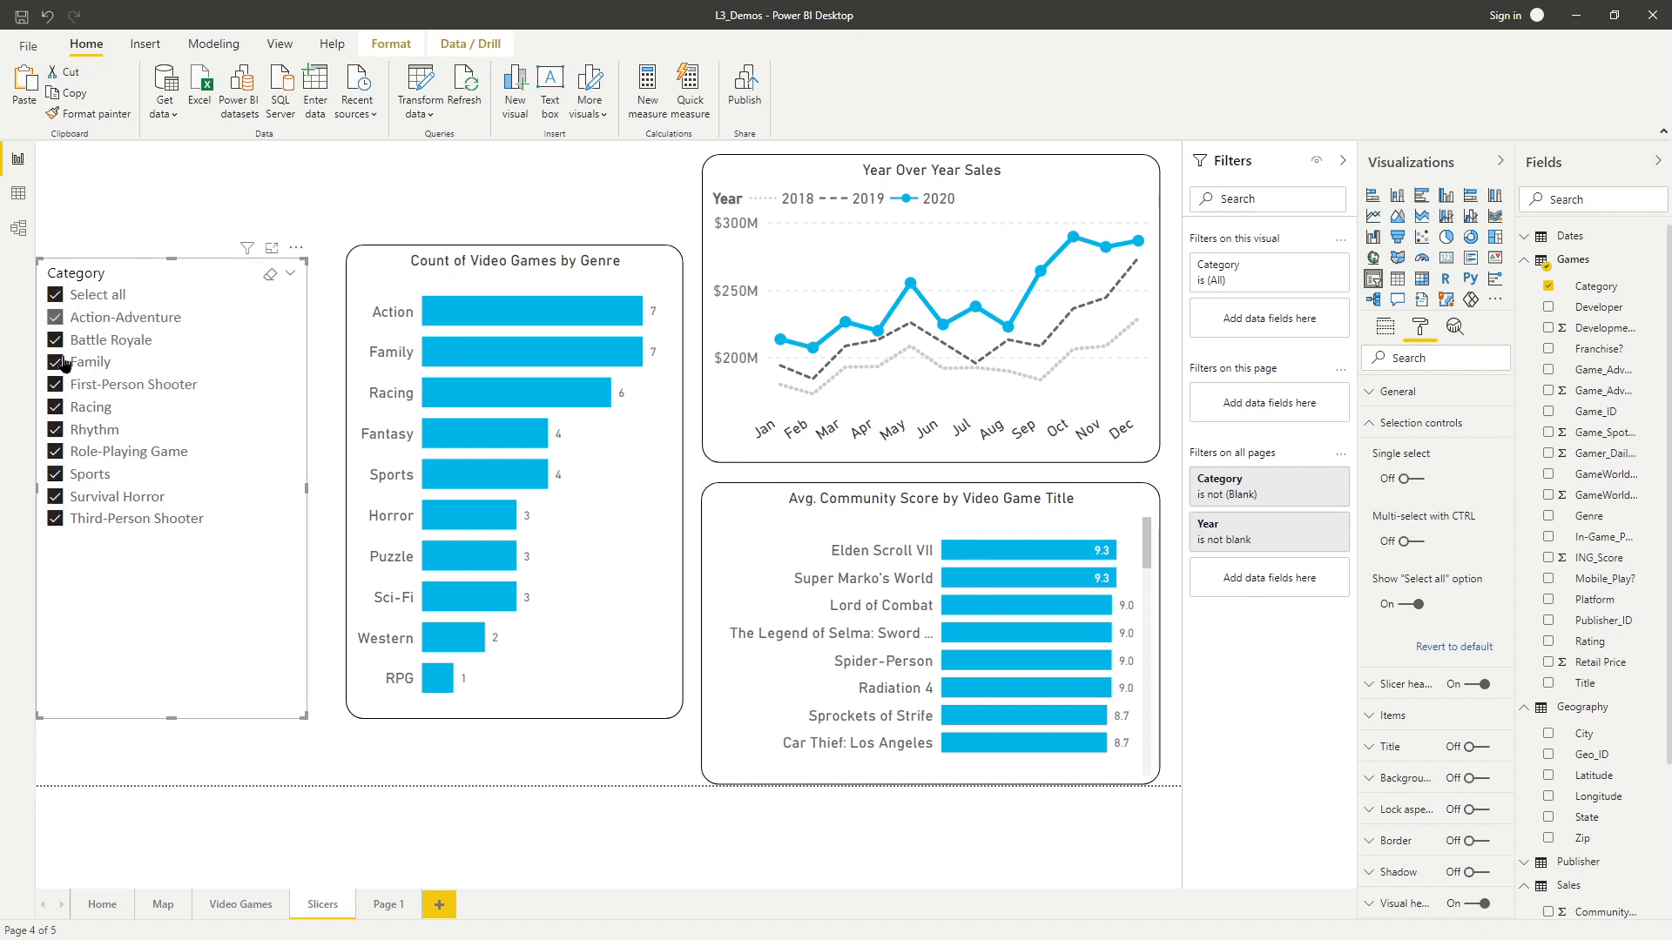
click(54, 407)
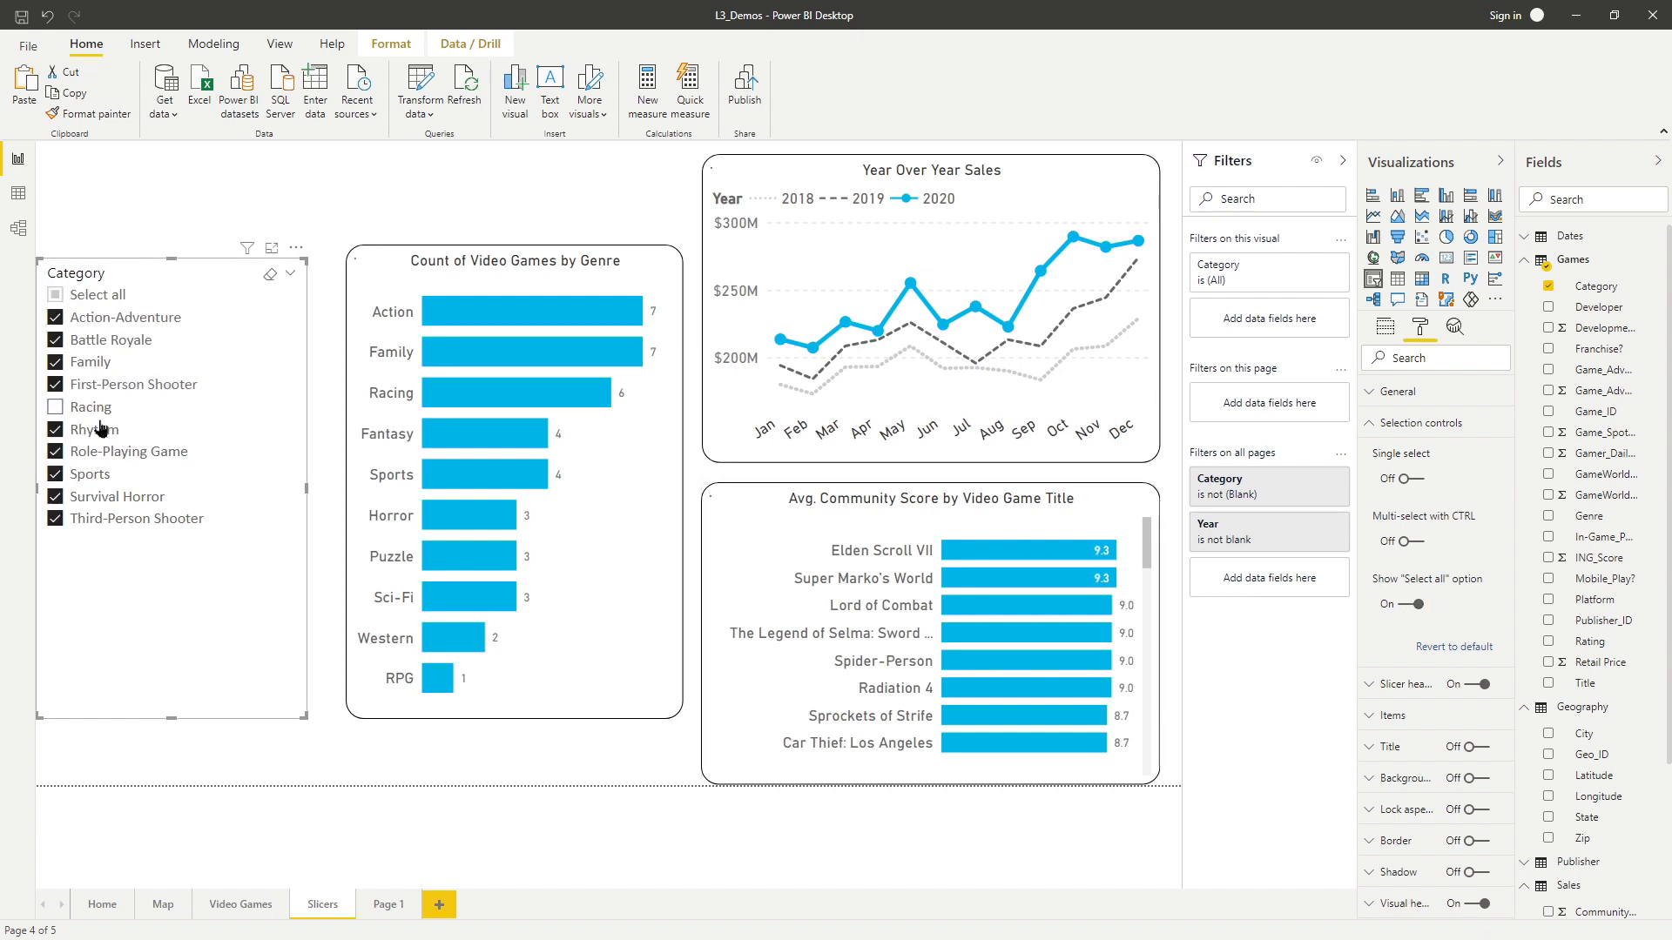
click(98, 363)
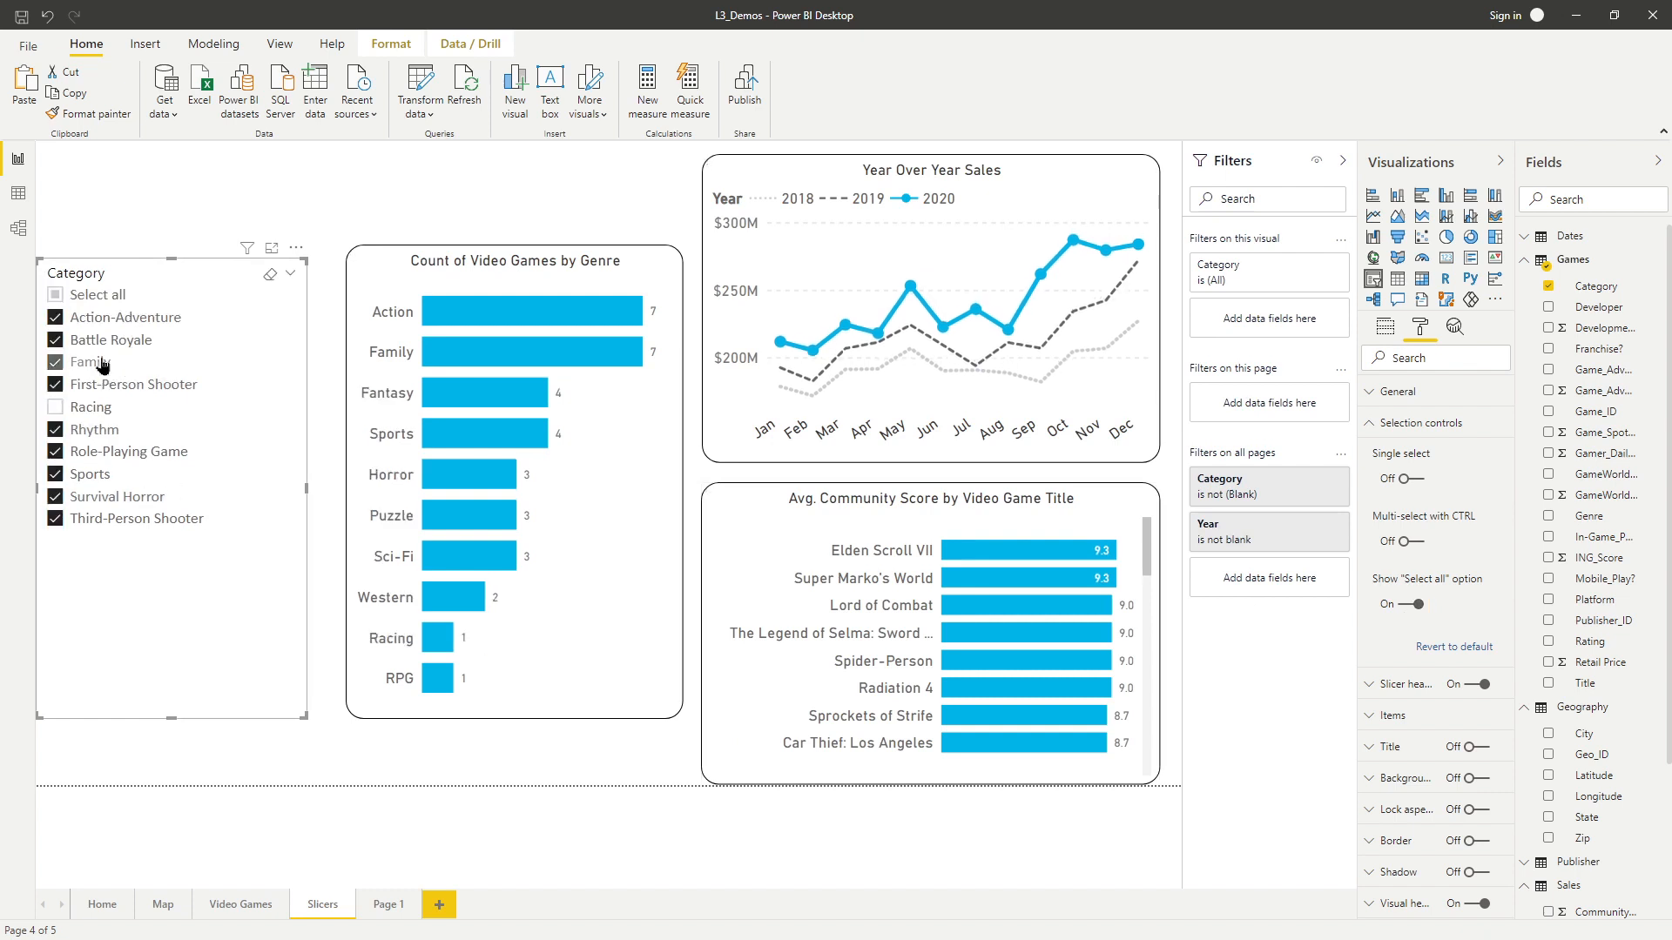
click(90, 296)
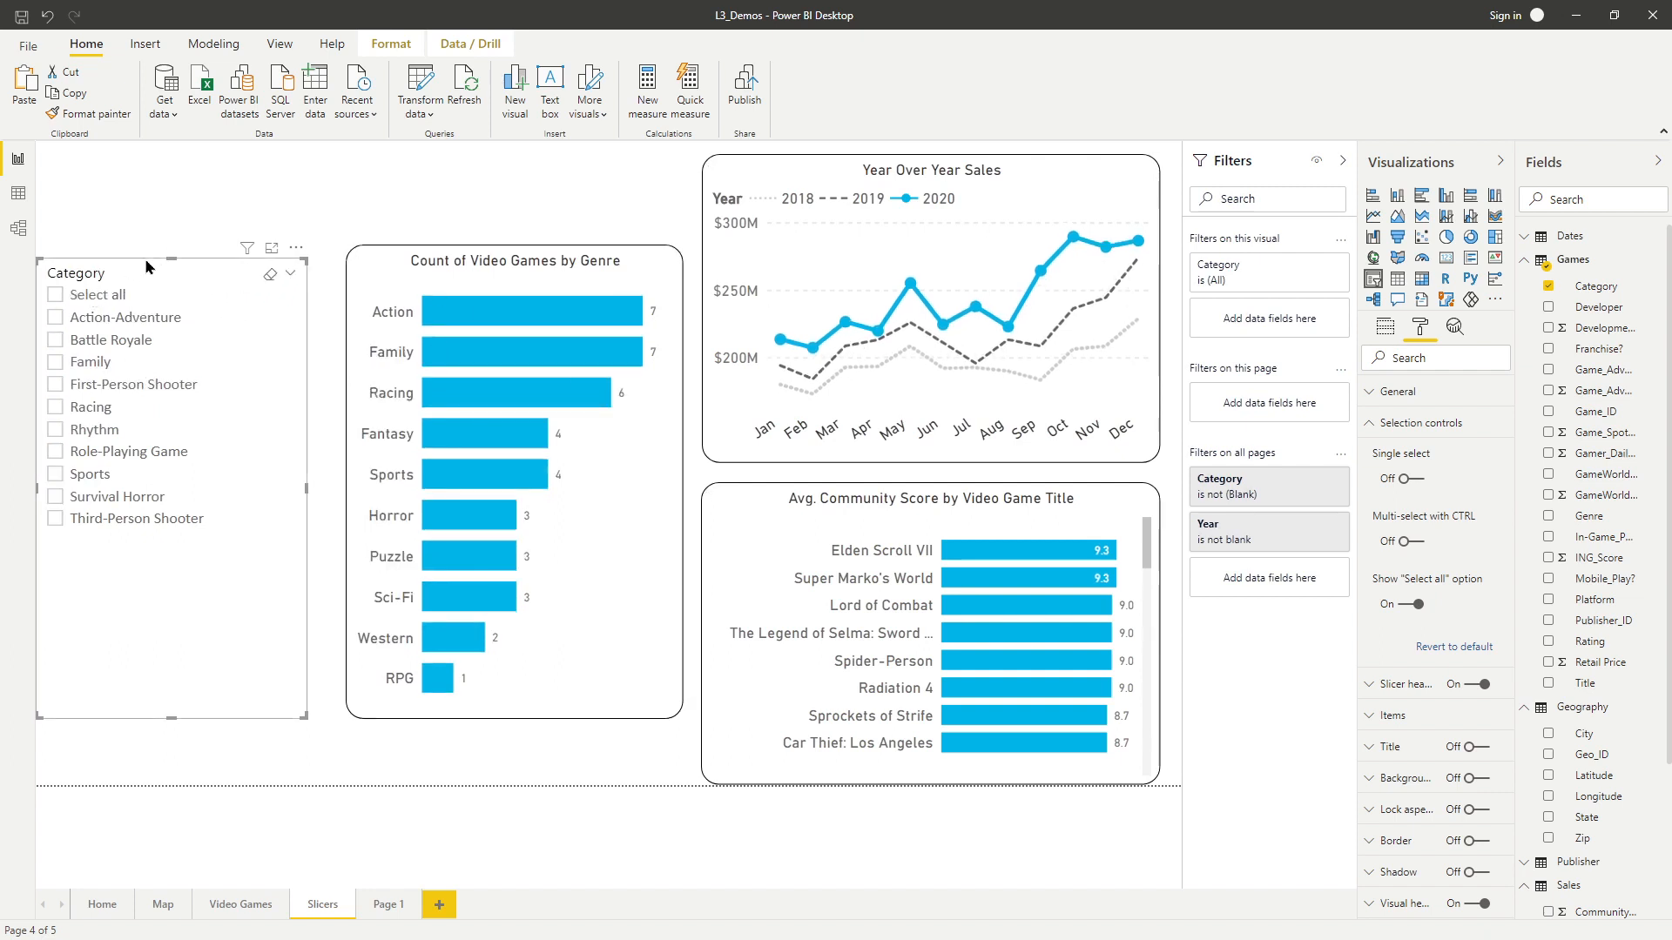
Move the slicer lower and place a pasted copy of it above the original.
drag(172, 260, 181, 496)
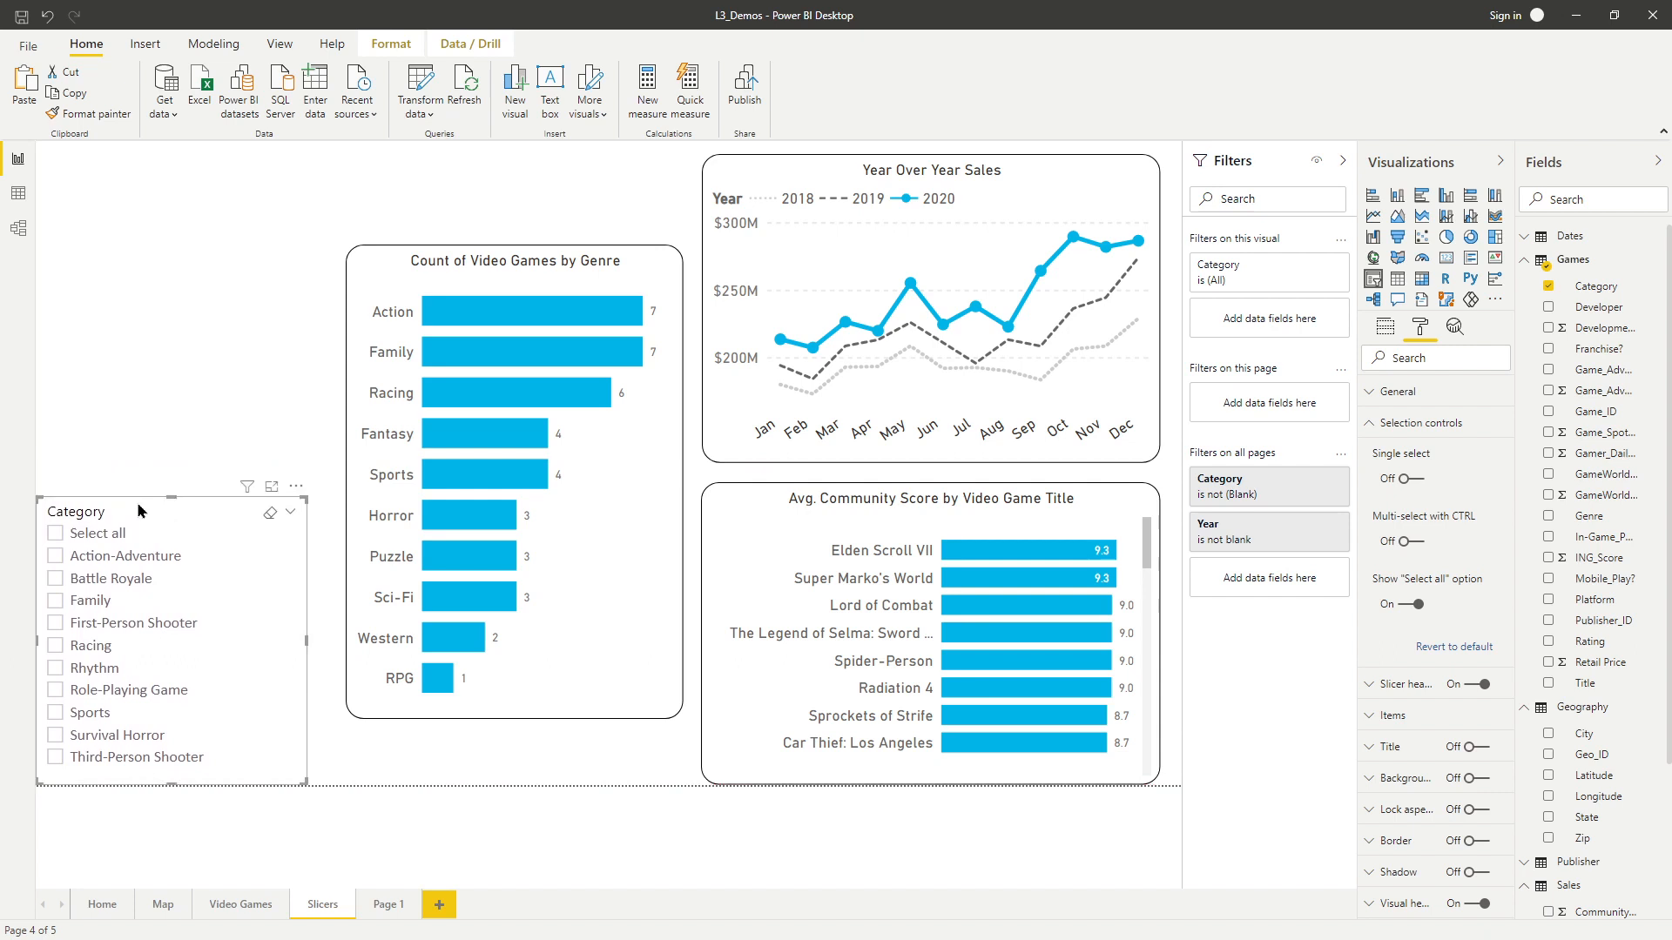
key(ctrl+c)
key(ctrl+v)
drag(140, 505, 101, 239)
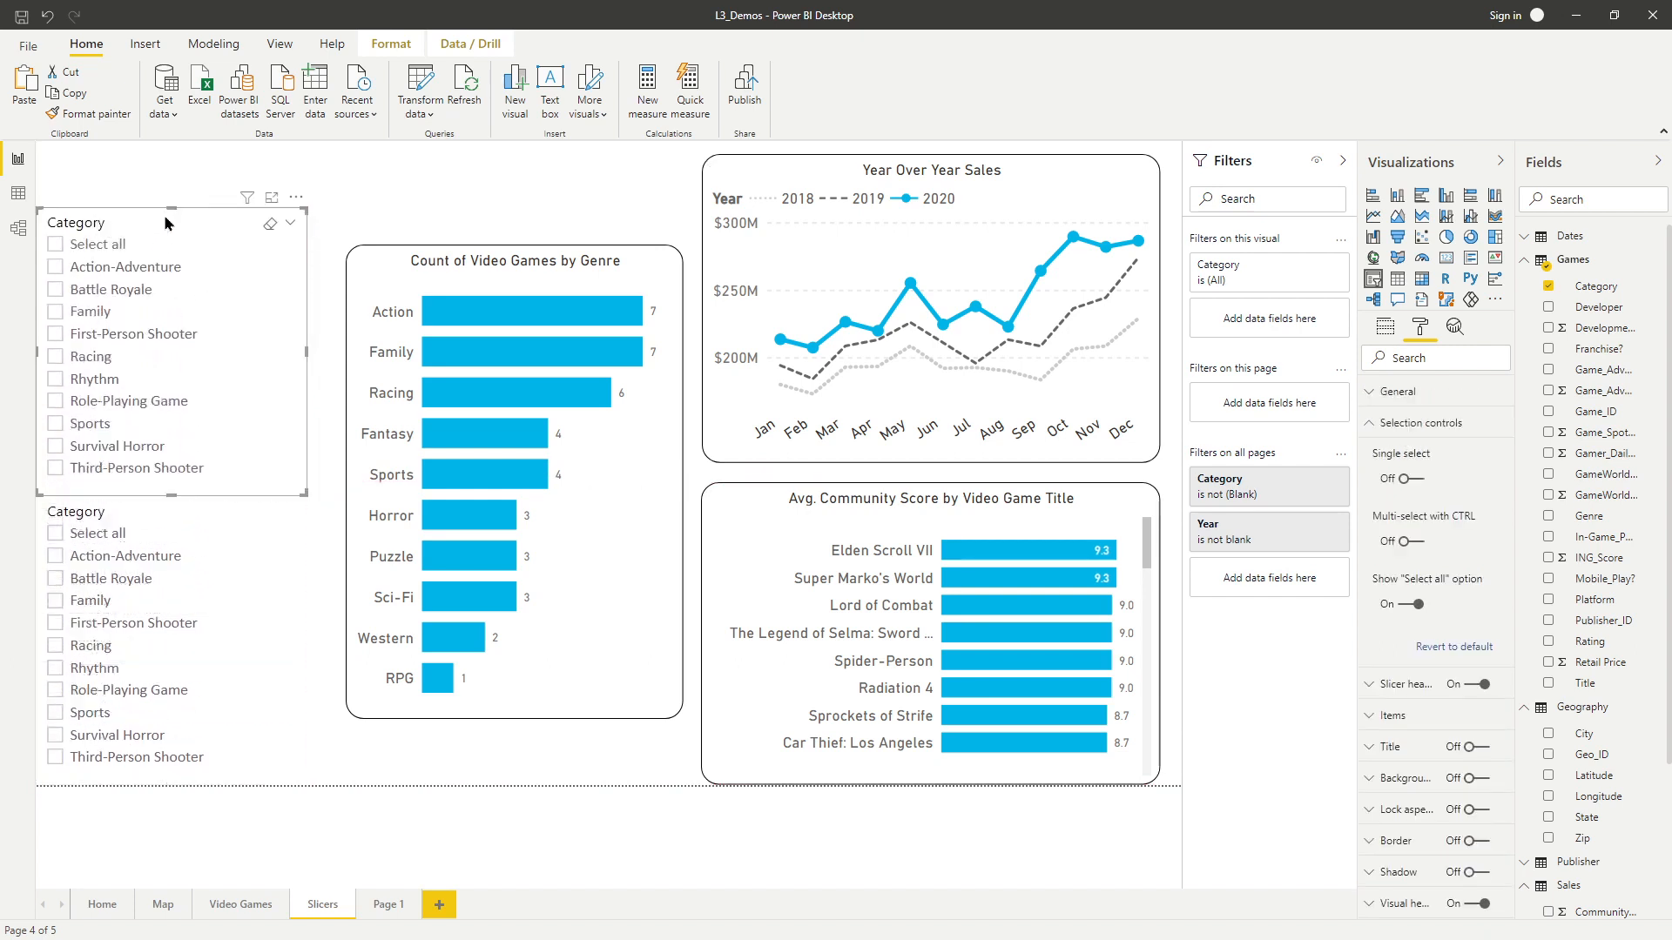
Replace the top slicer's Category field with Title and scroll through its list of titles.
click(1385, 331)
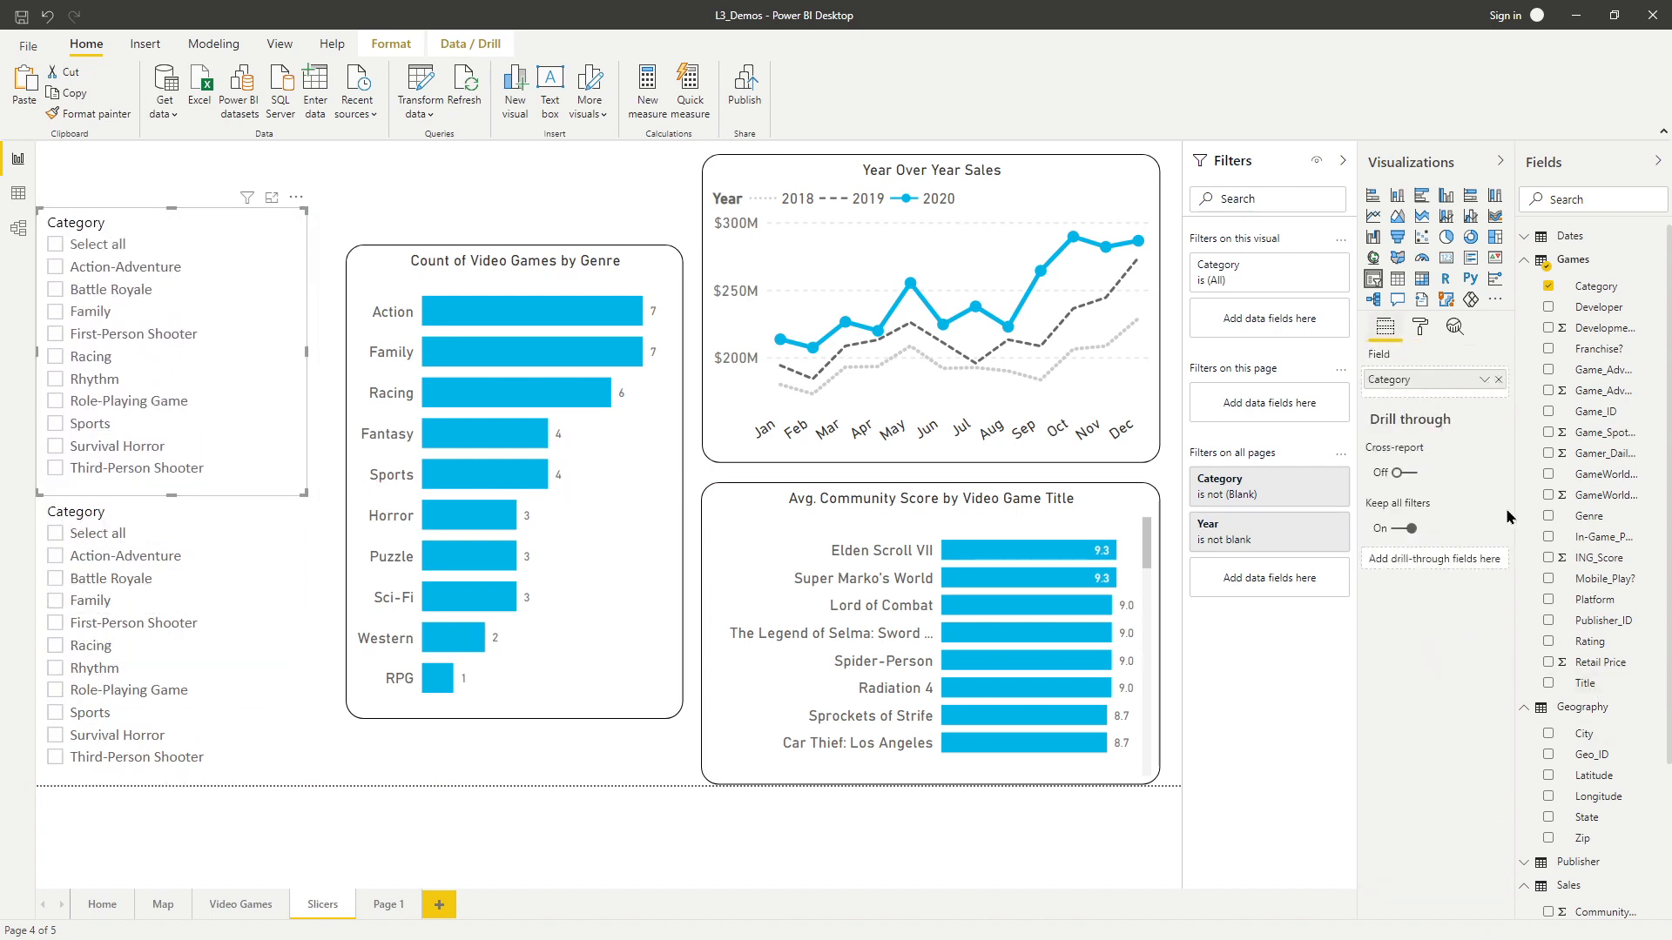
drag(1586, 685, 1454, 362)
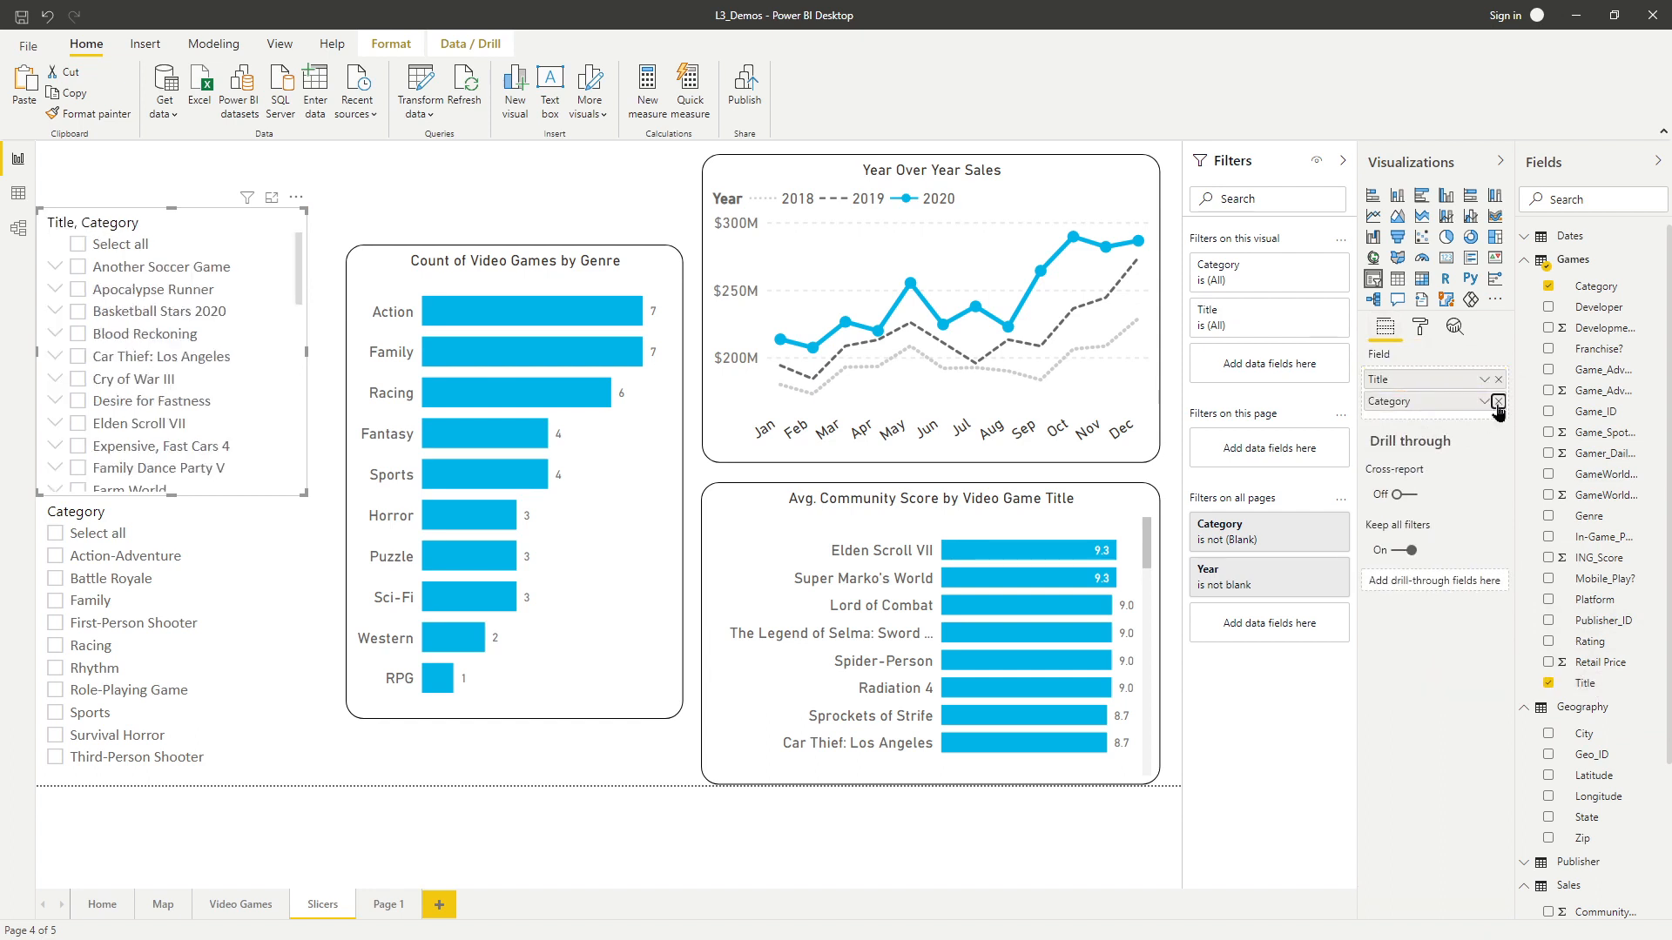
click(1498, 402)
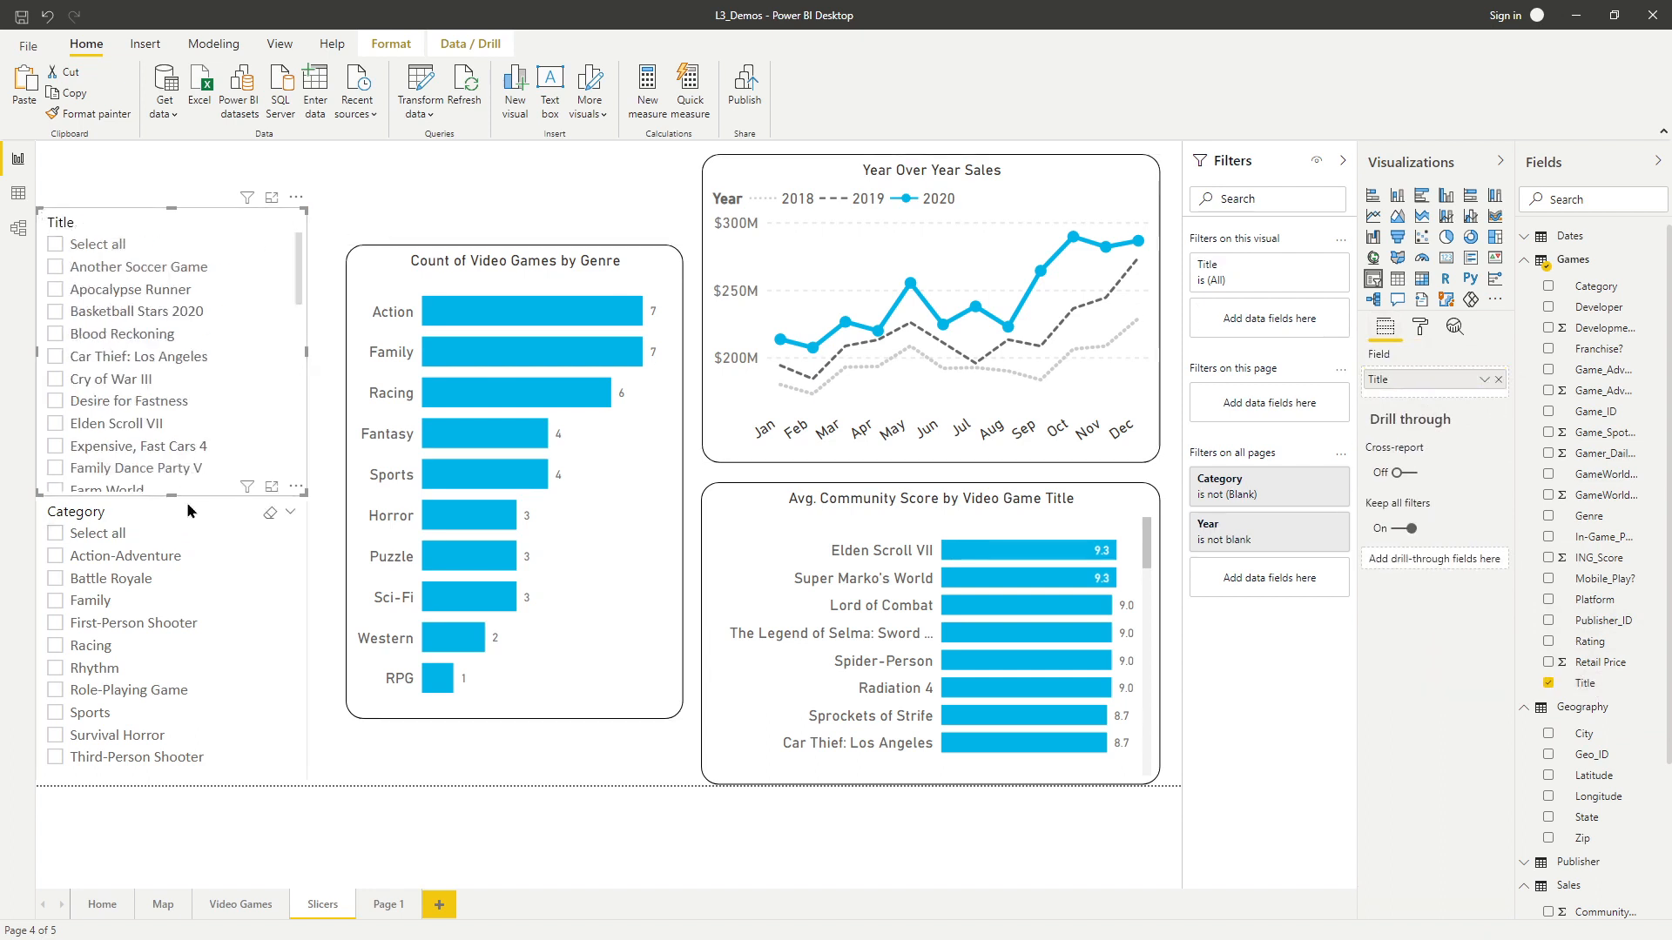
drag(174, 491, 176, 478)
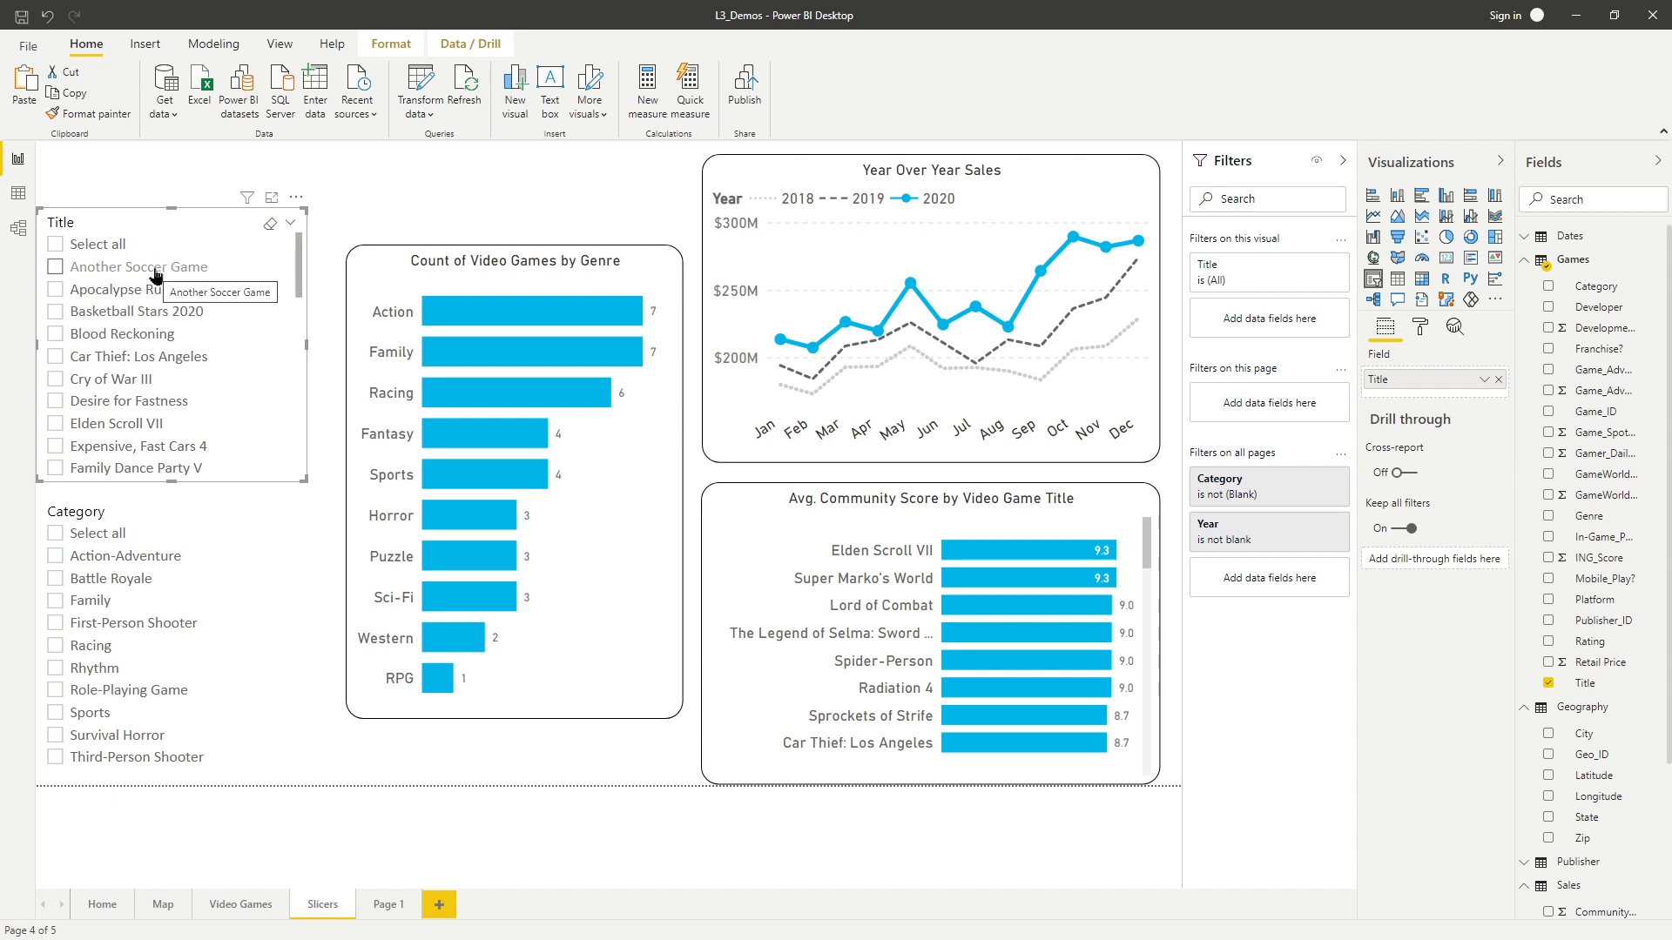
scroll(158, 277, down, 5)
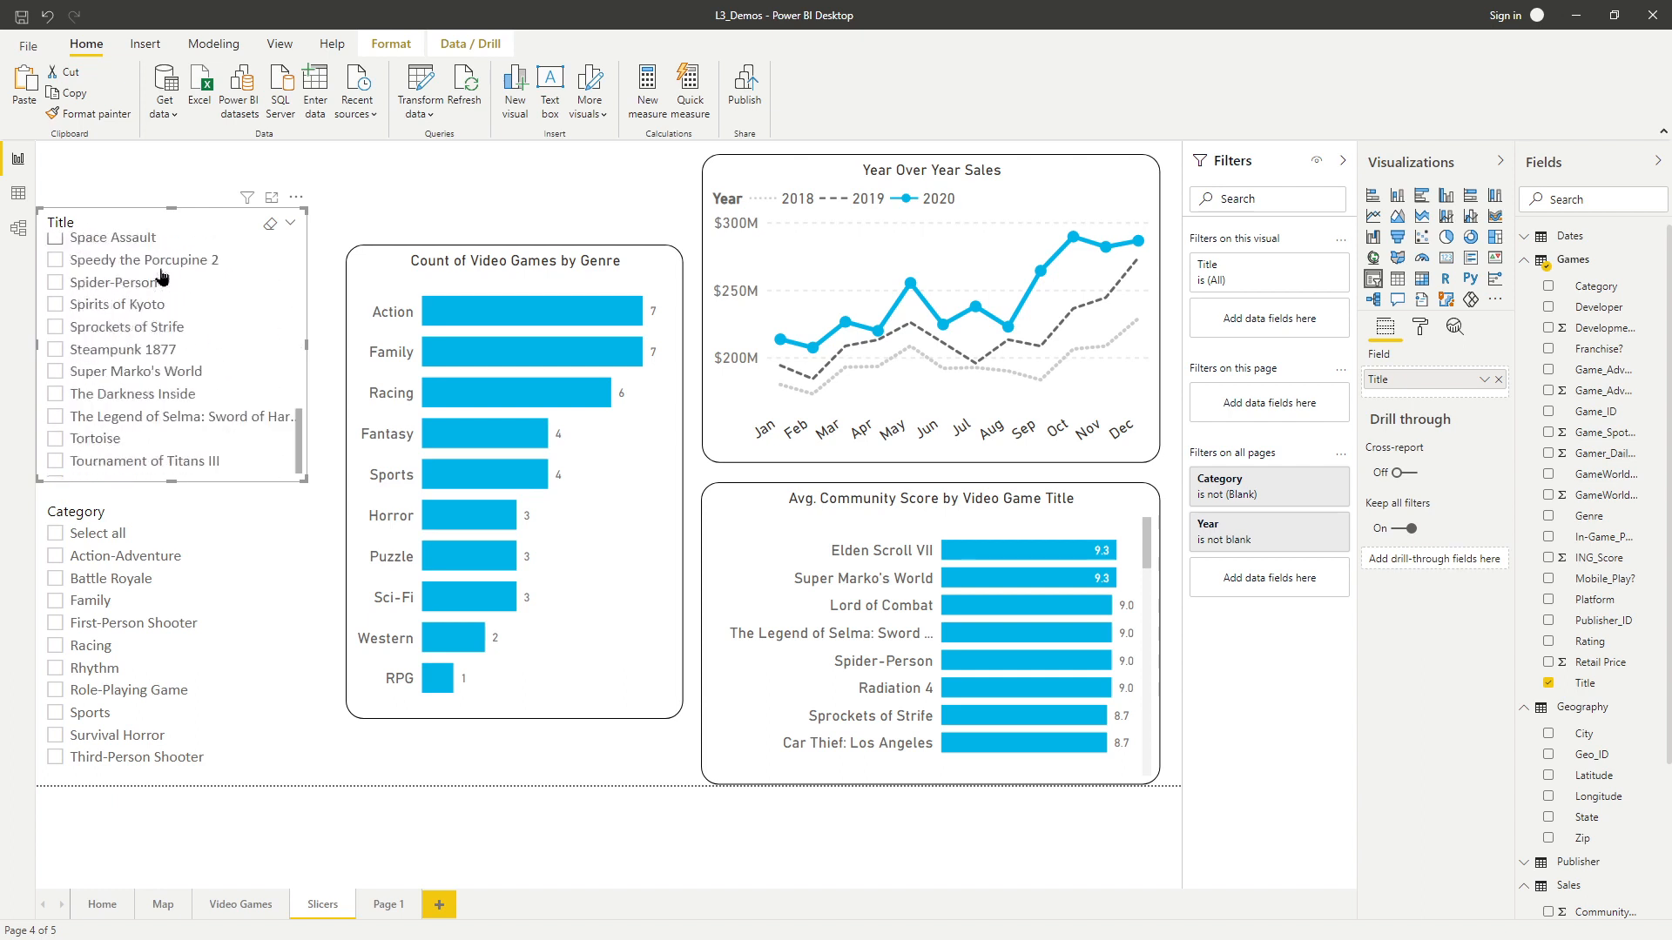
scroll(131, 348, up, 15)
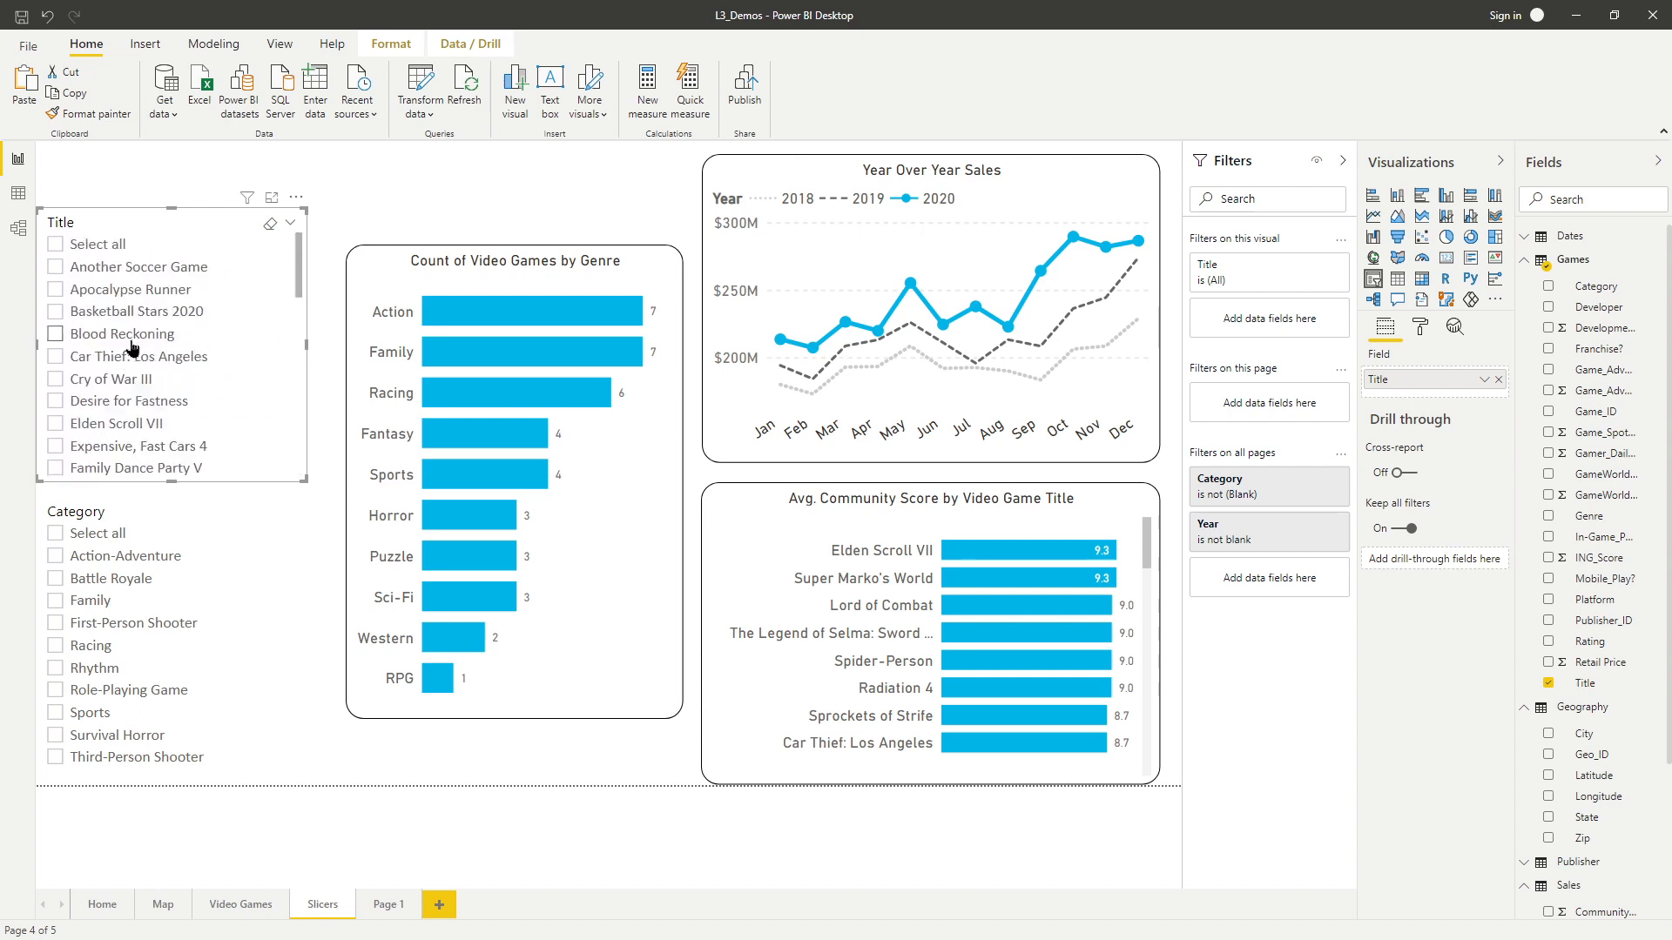
Switch the Title slicer to the Dropdown style, shrink its height, and move it down above the Category slicer.
click(291, 228)
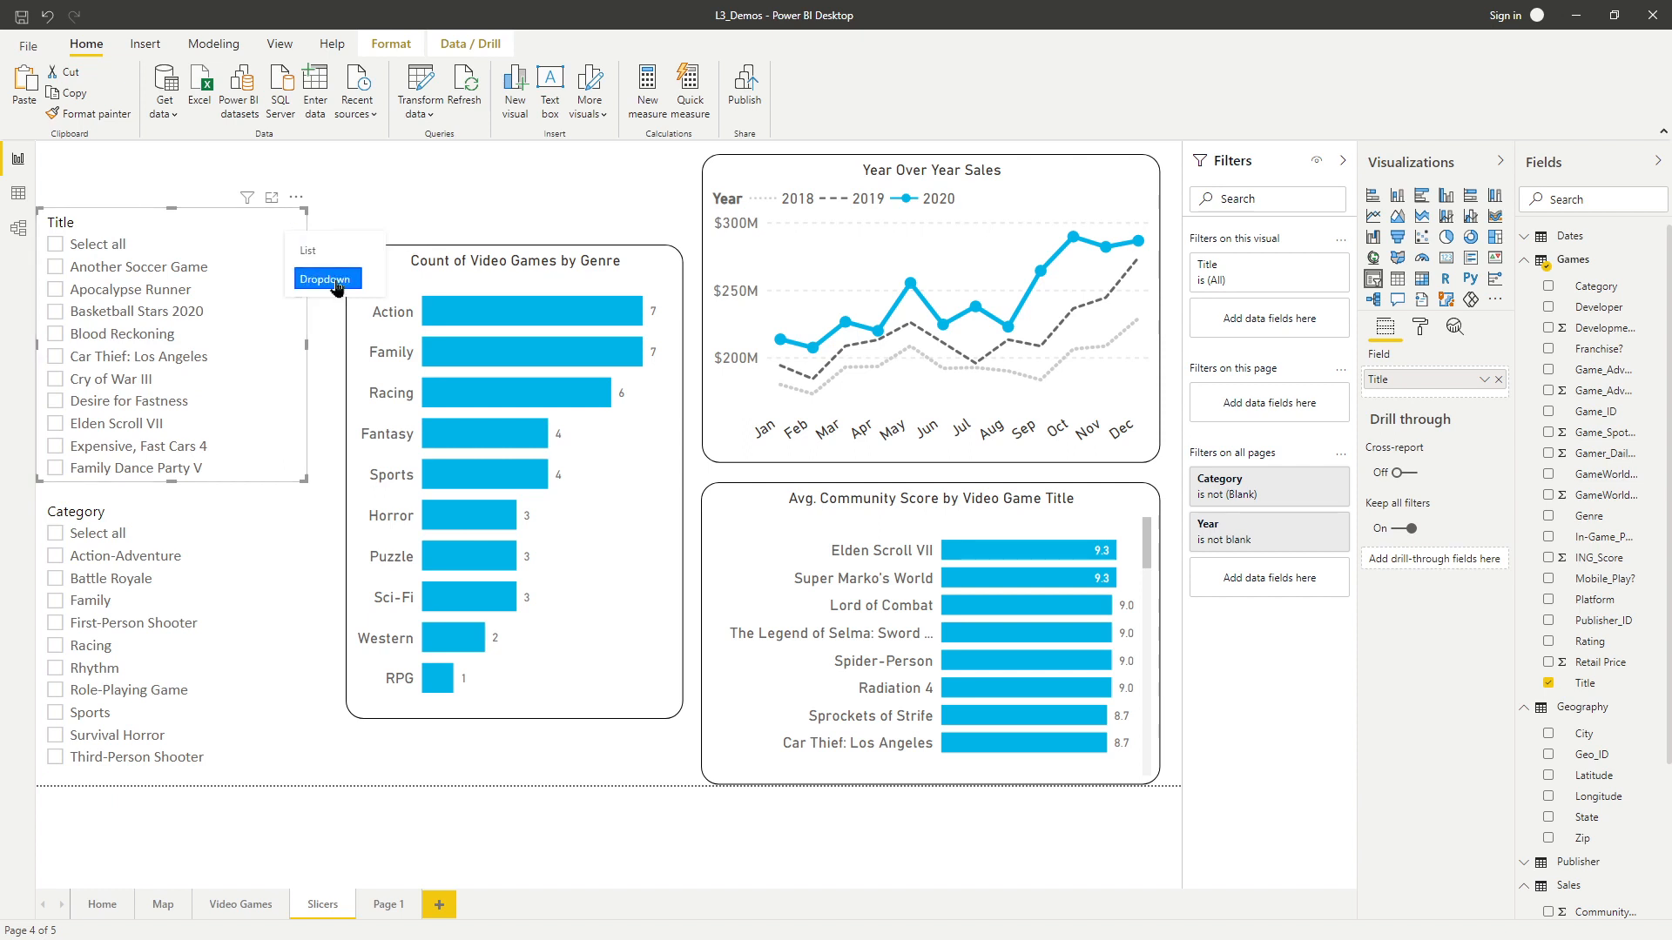
click(335, 280)
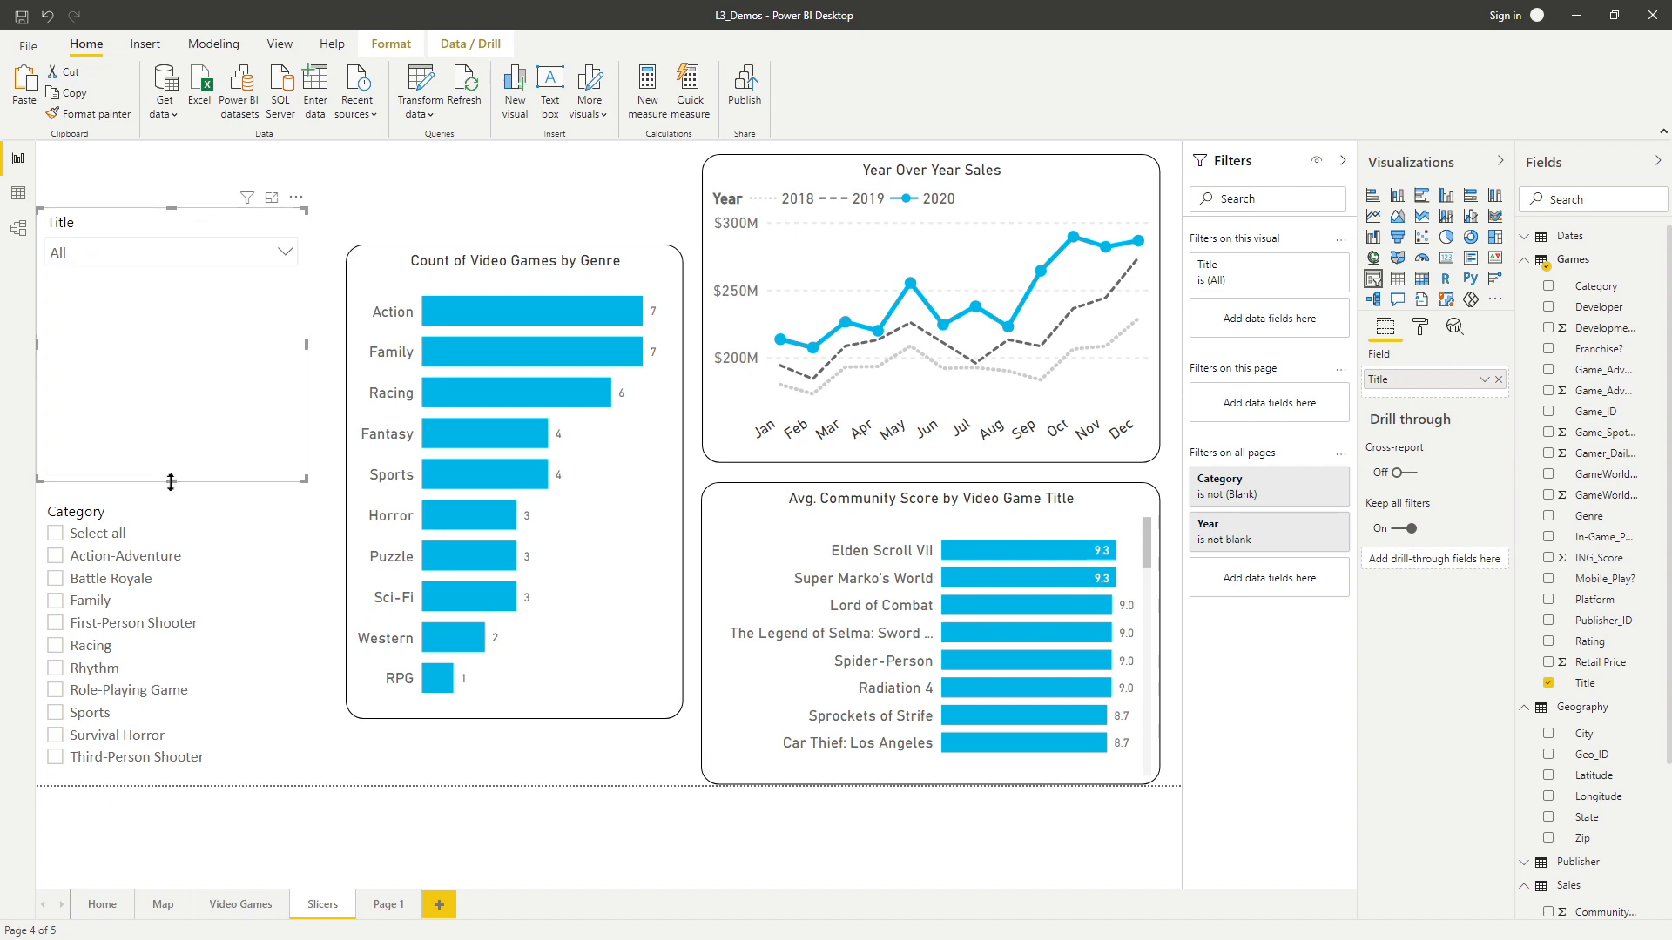
drag(168, 481, 216, 279)
drag(142, 225, 142, 419)
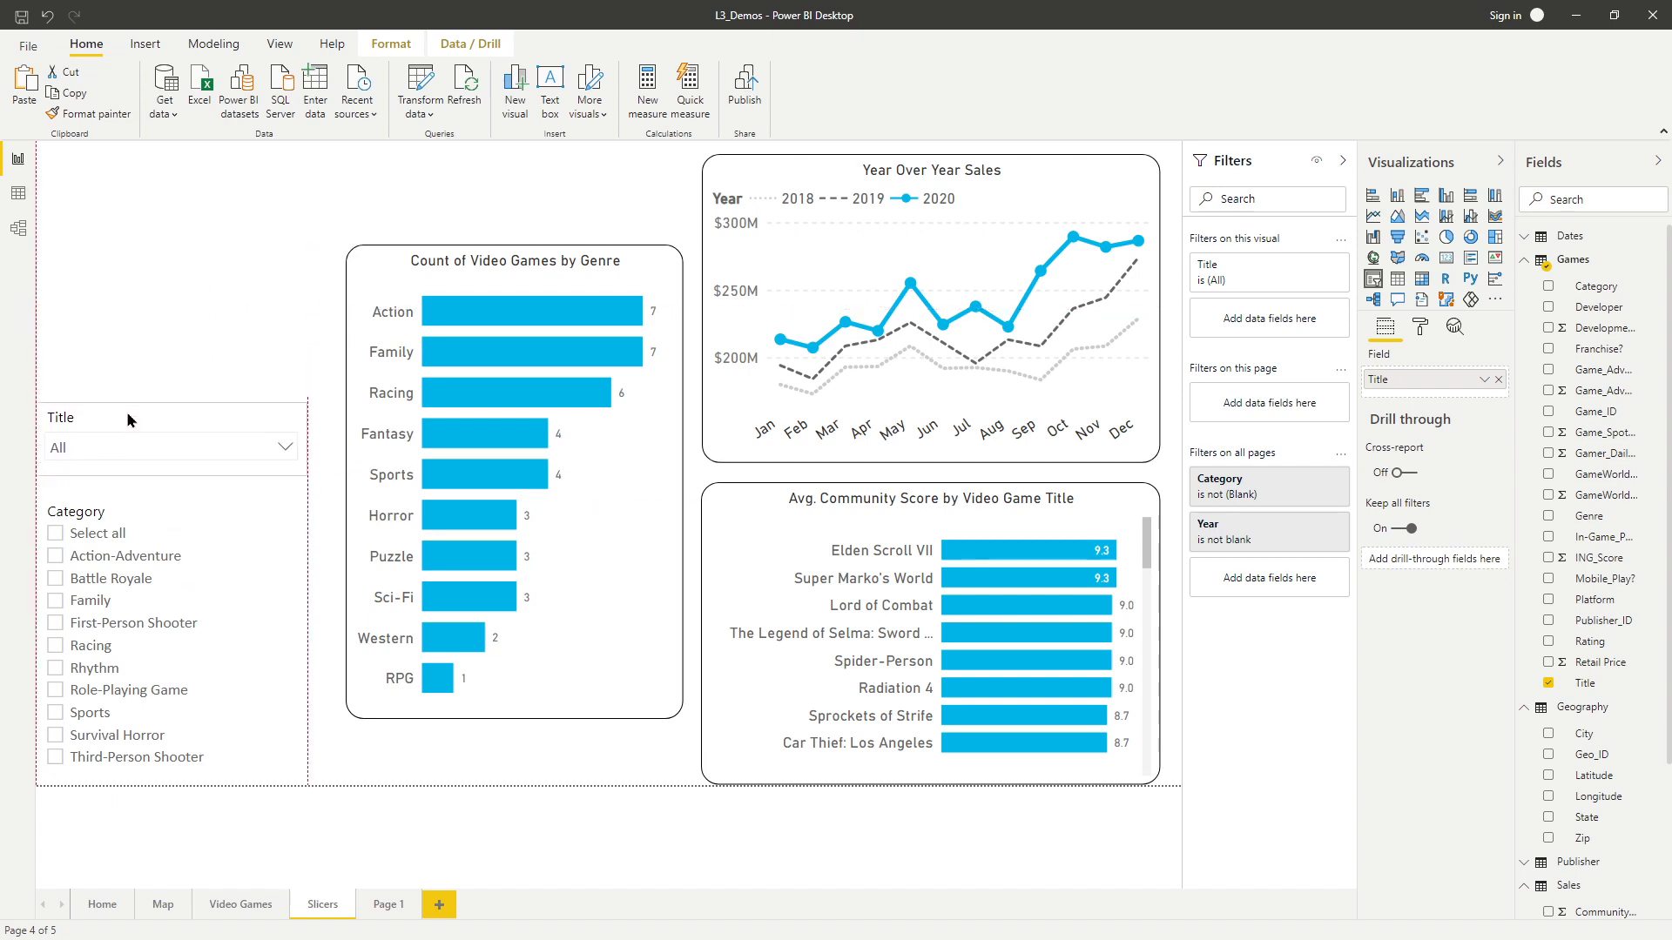
Open the Title dropdown and scroll through its list of titles.
click(285, 450)
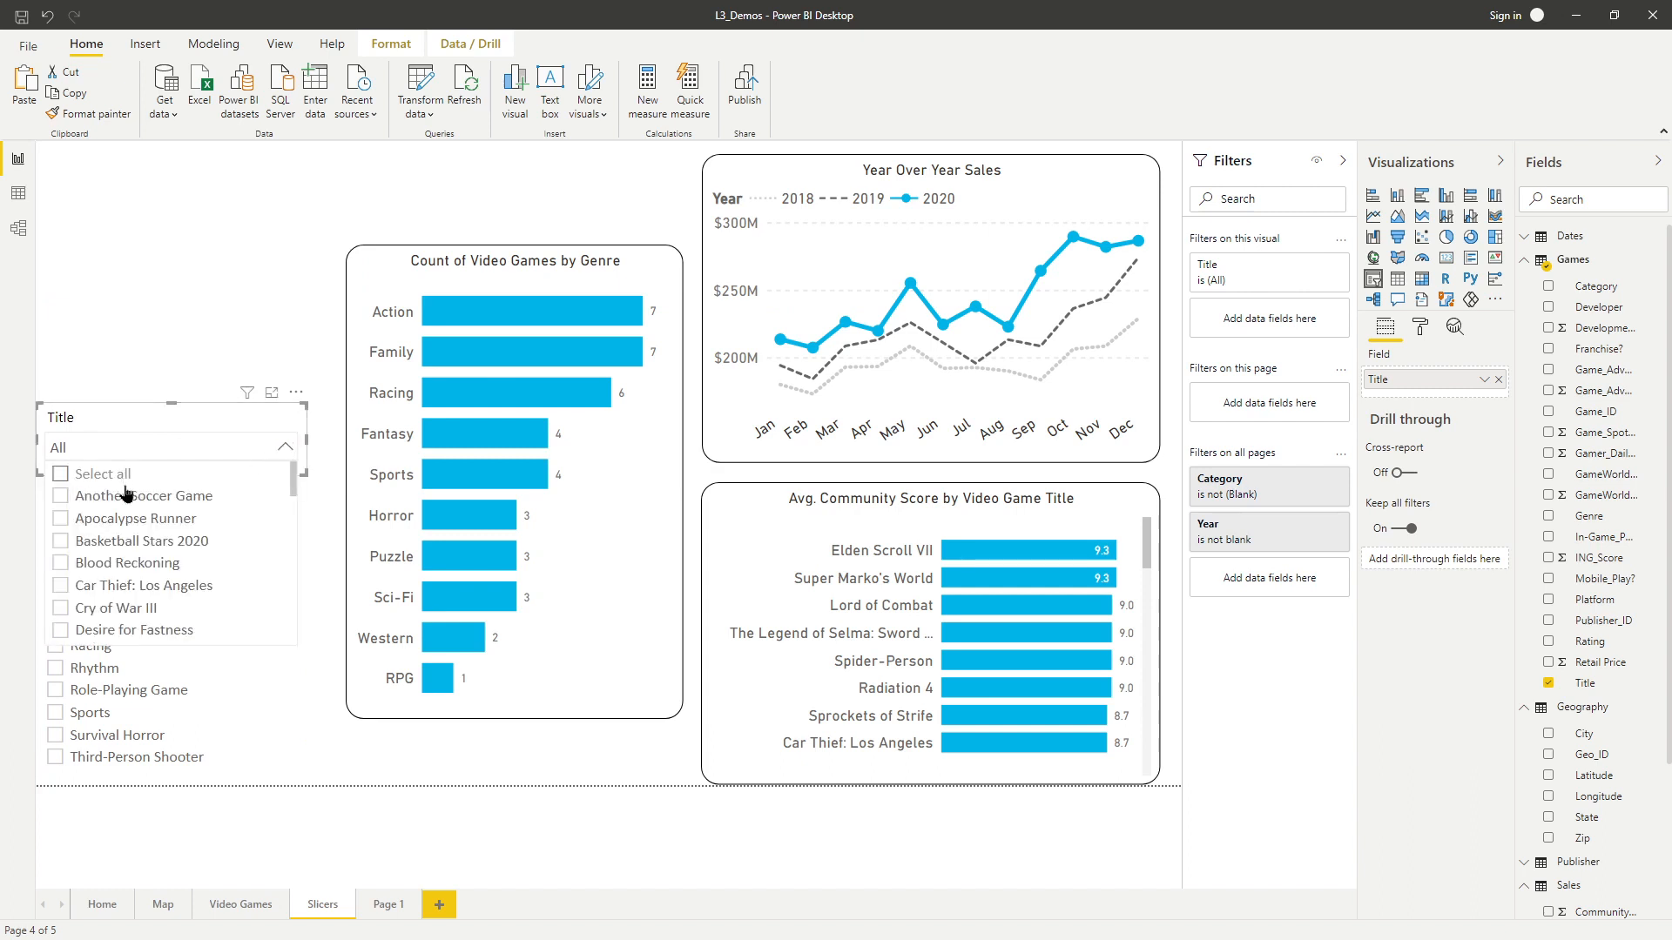
scroll(163, 505, down, 8)
scroll(163, 505, up, 8)
click(174, 411)
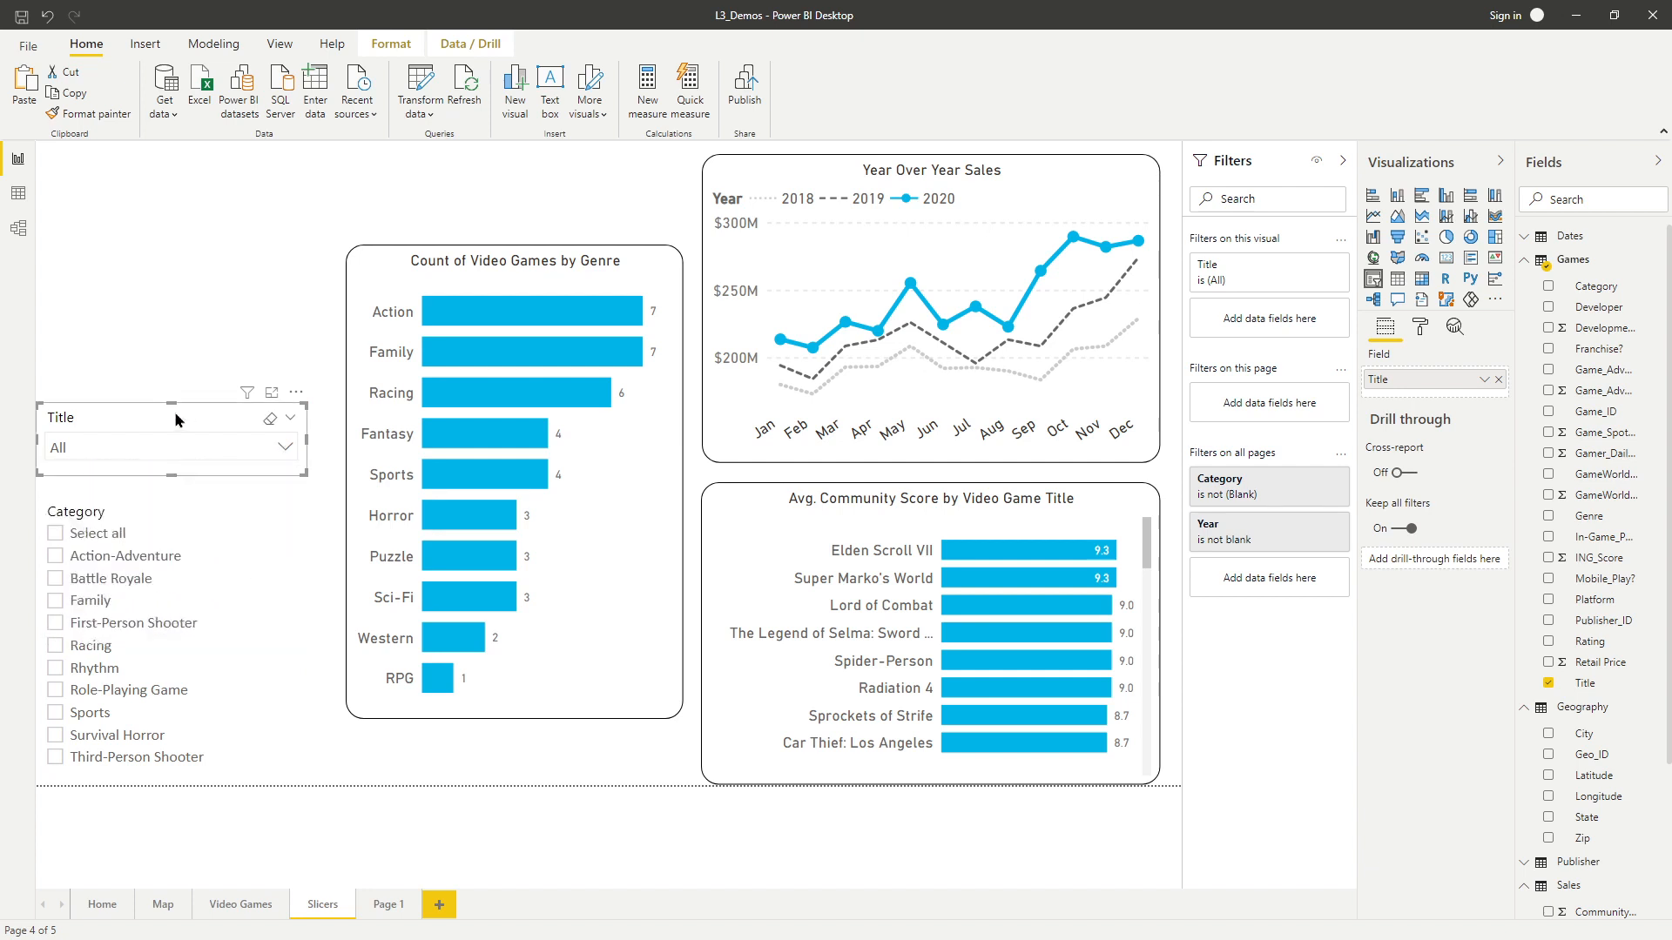
click(287, 449)
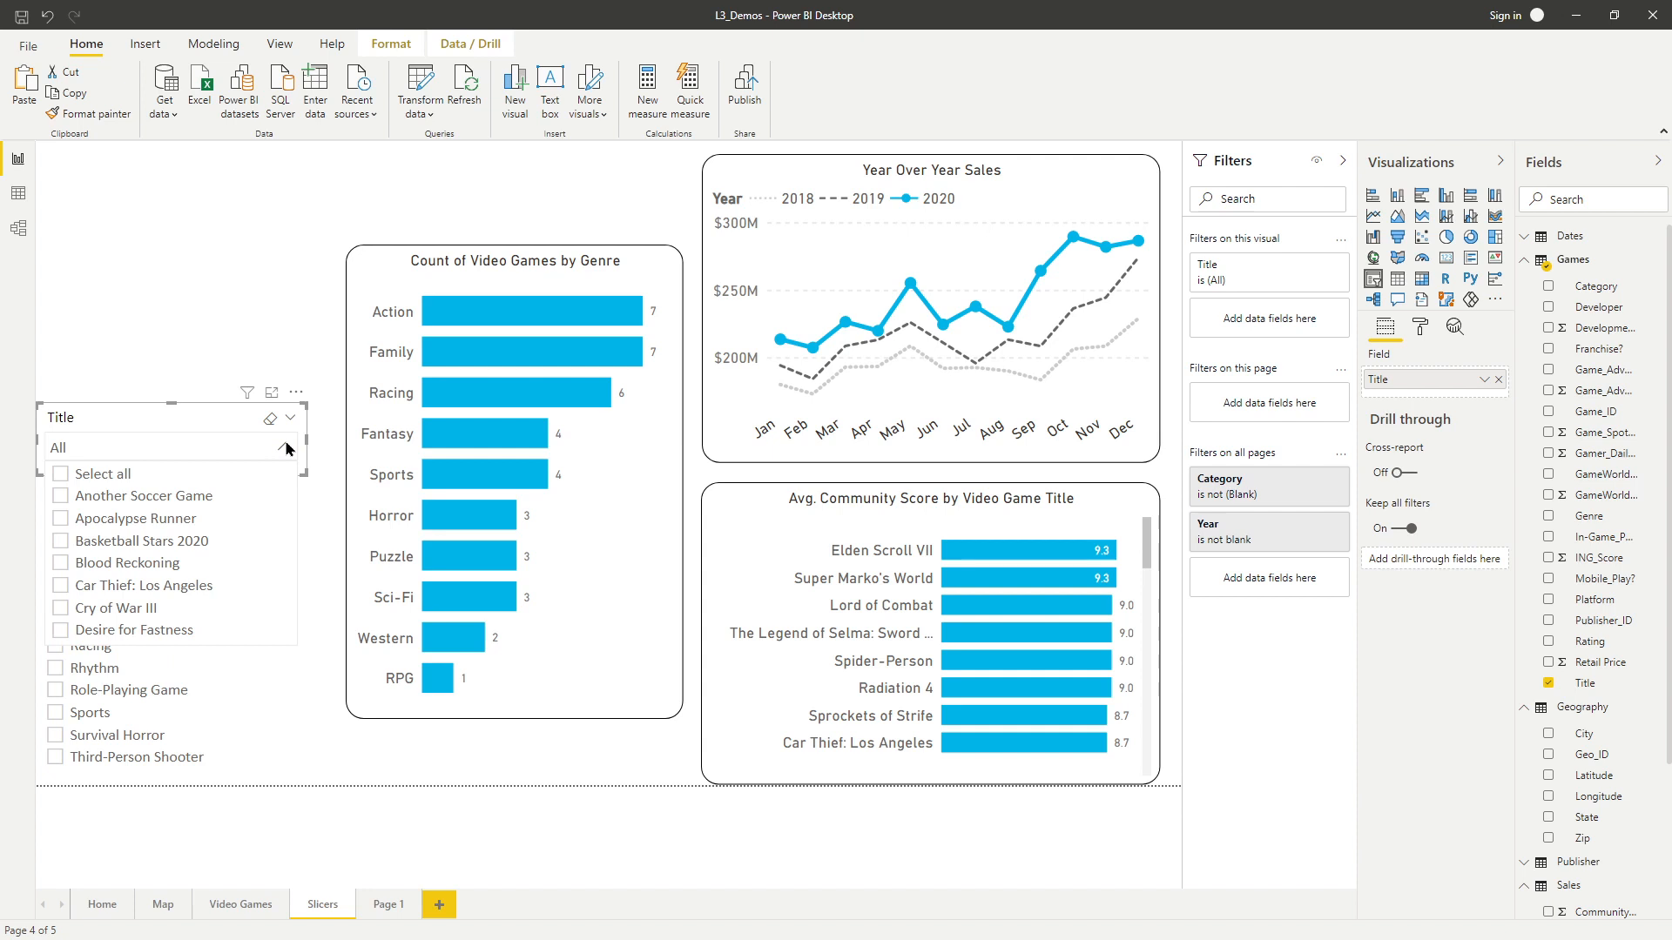
Turn on Search for the Title slicer and try typing "t" in its search box, then clear it.
click(296, 393)
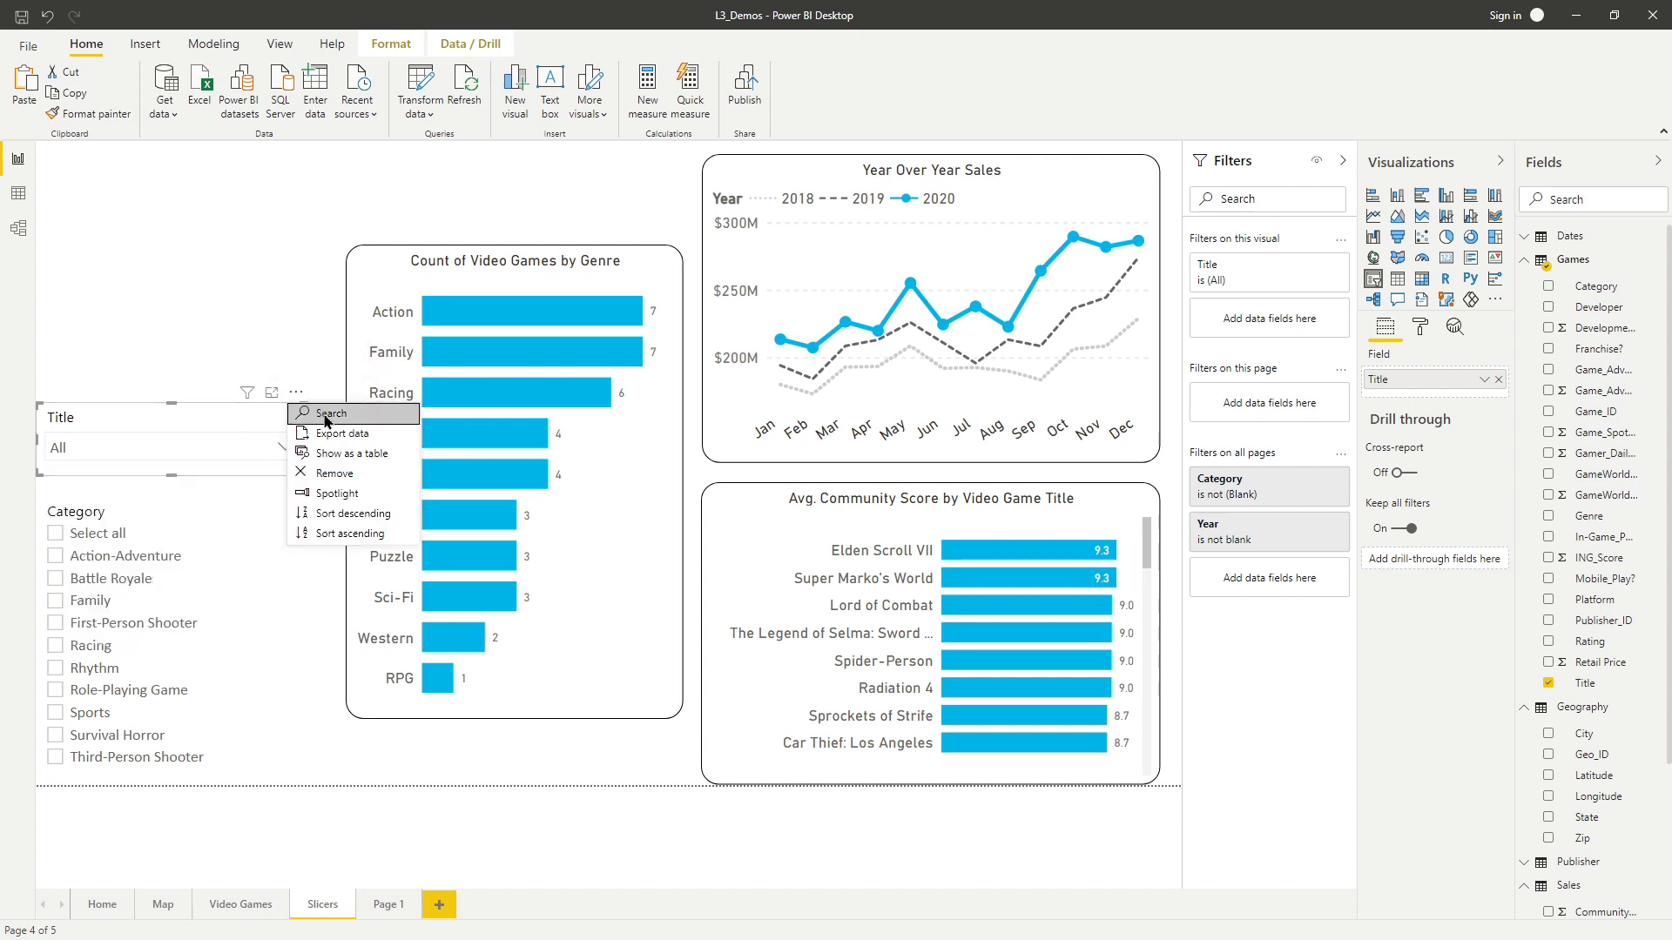
click(328, 413)
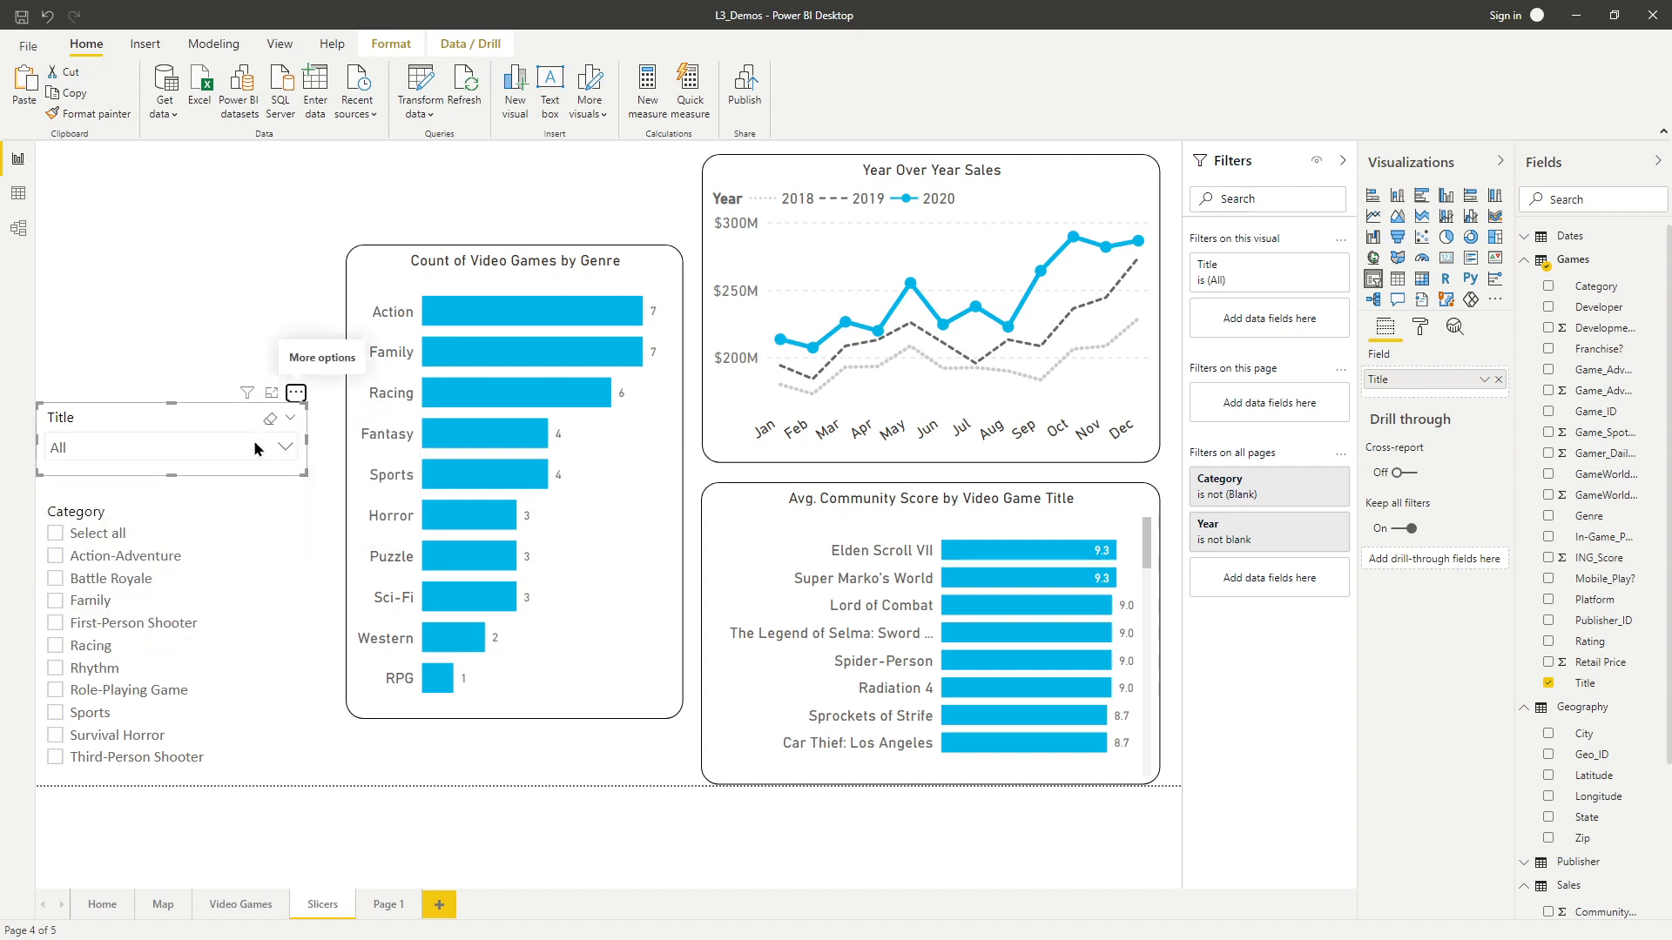
click(255, 448)
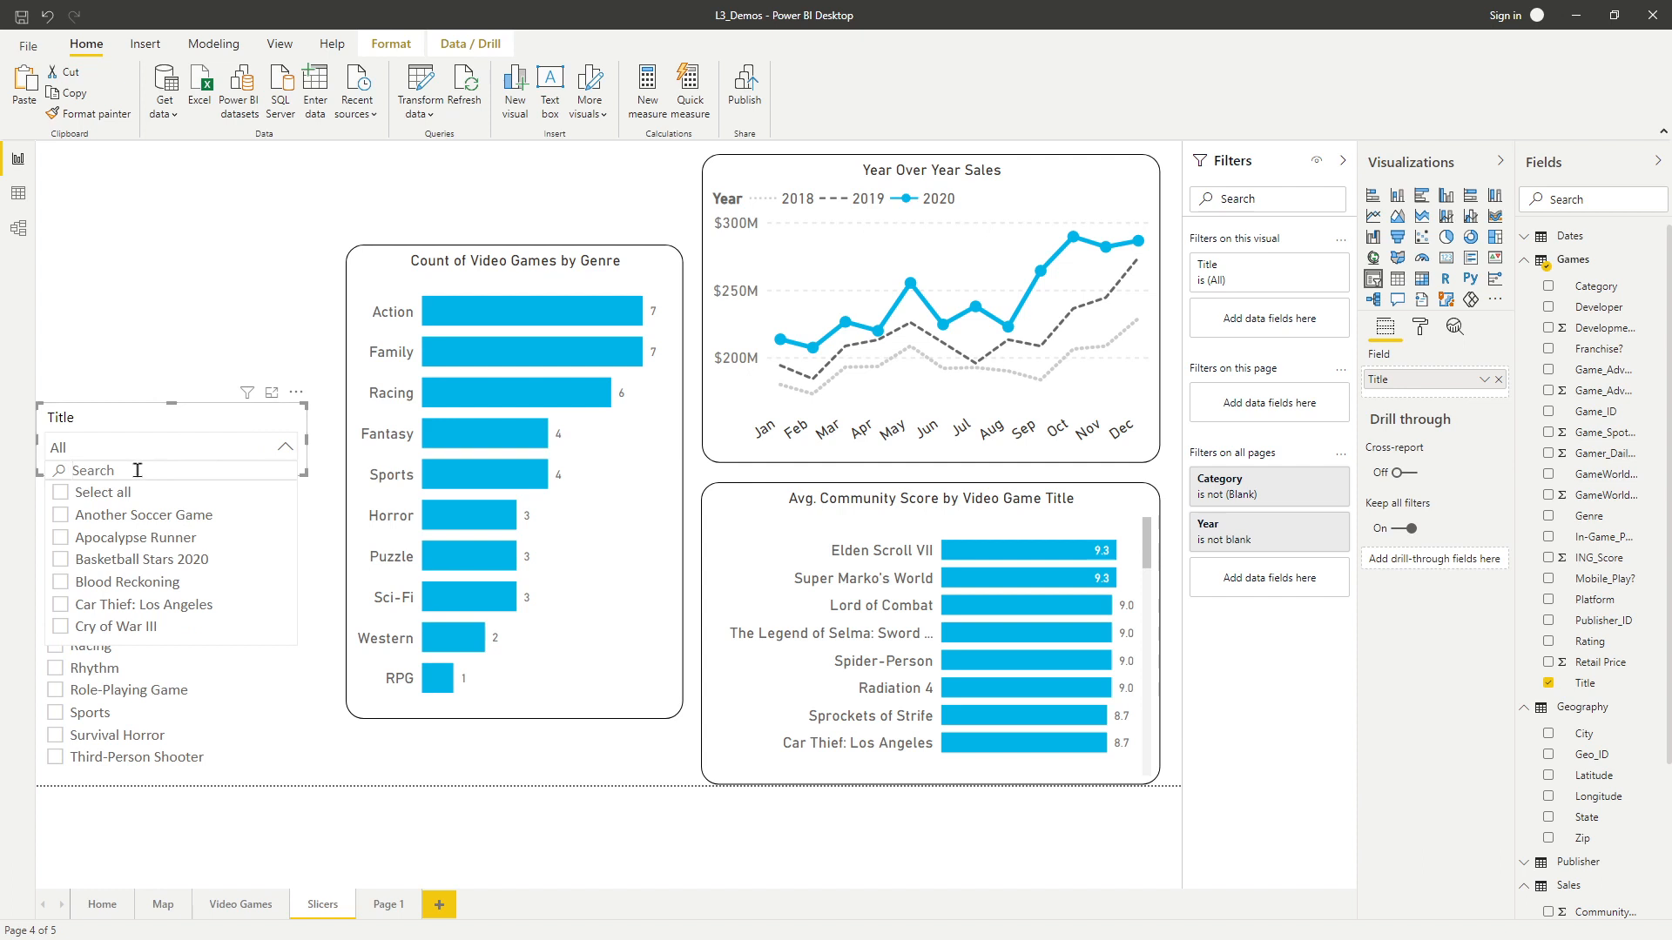
text(t)
key(BackSpace)
key(BackSpace)
key(BackSpace)
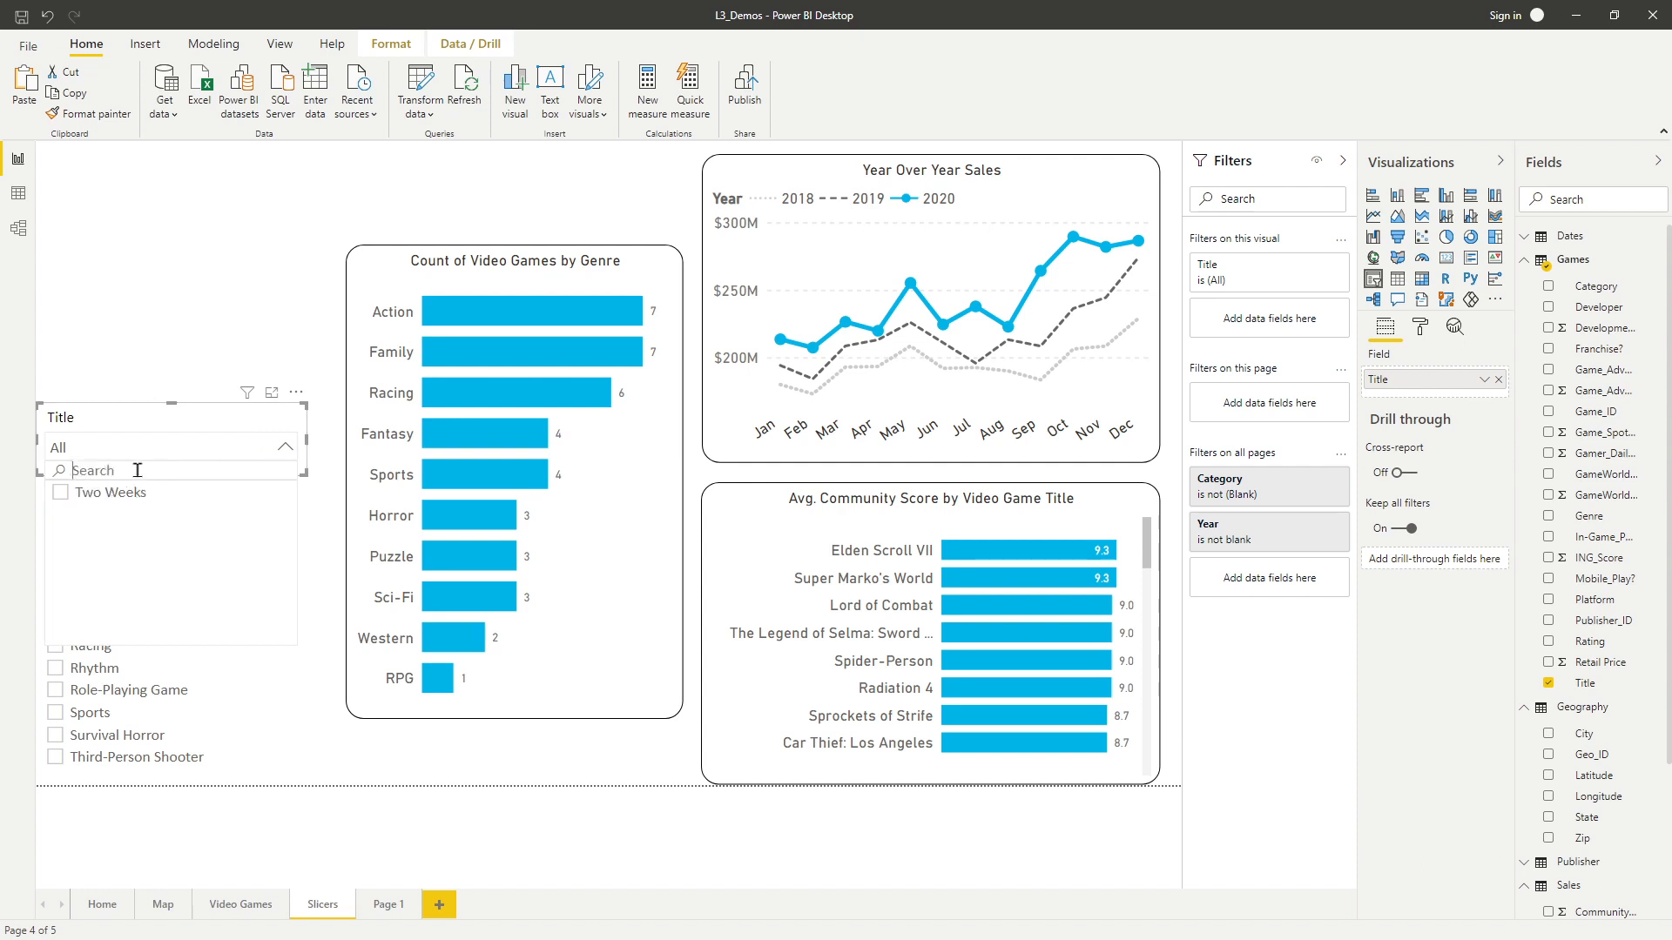
Paste a copy of the Title slicer and place it above the original.
click(146, 415)
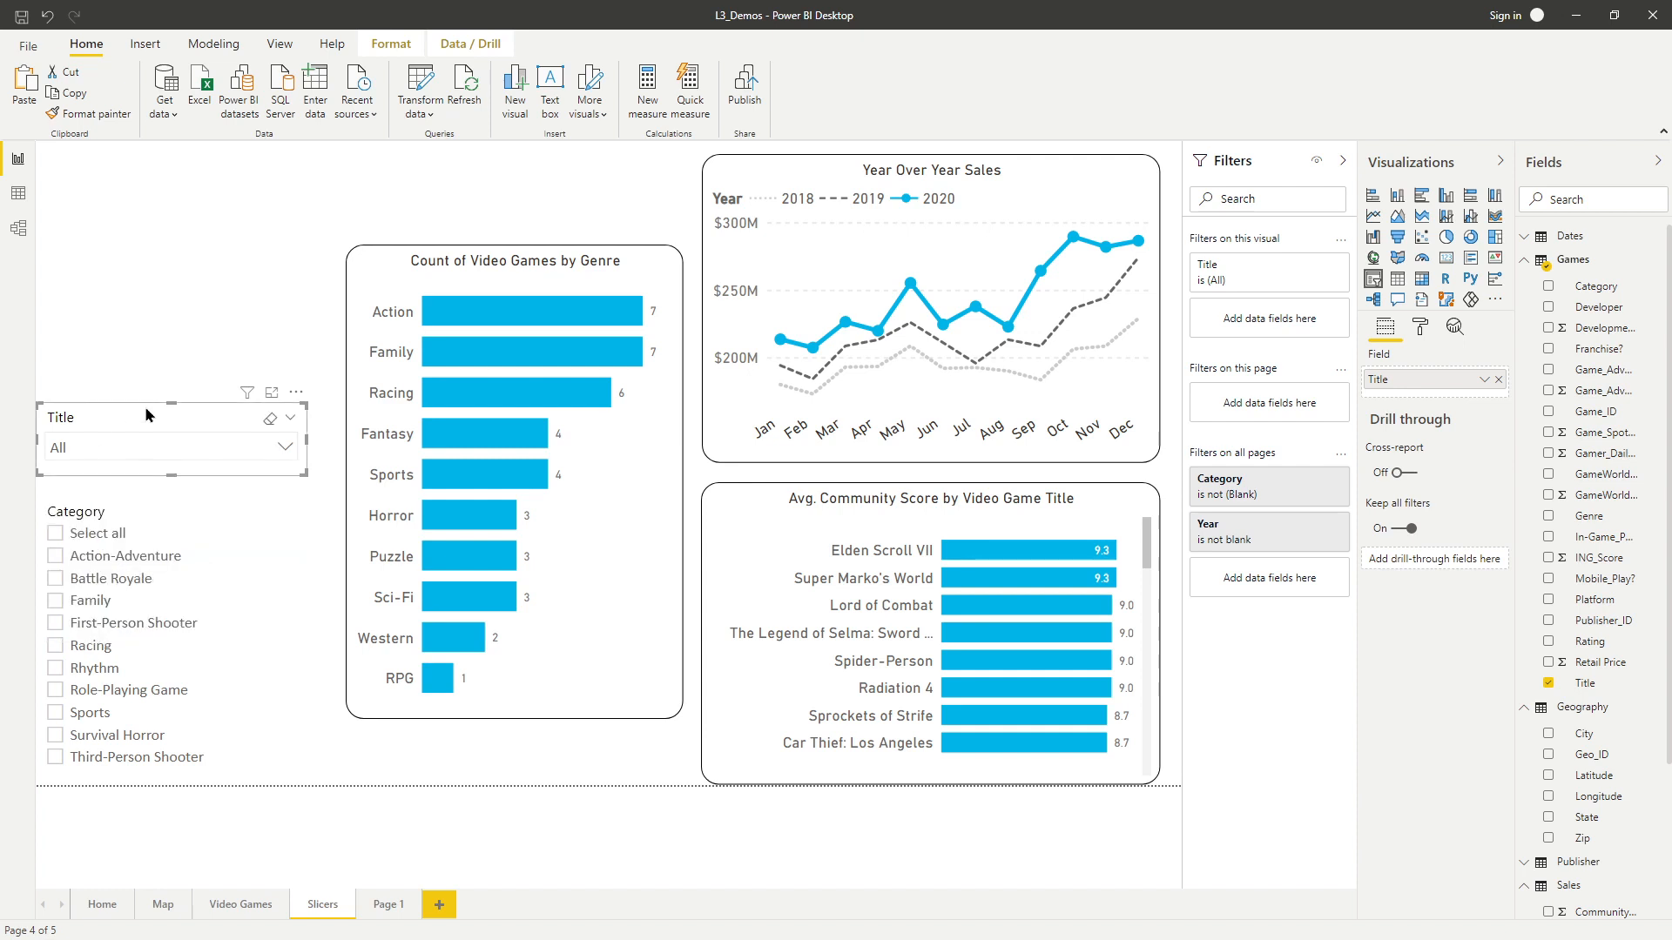
key(ctrl+v)
drag(153, 422, 91, 328)
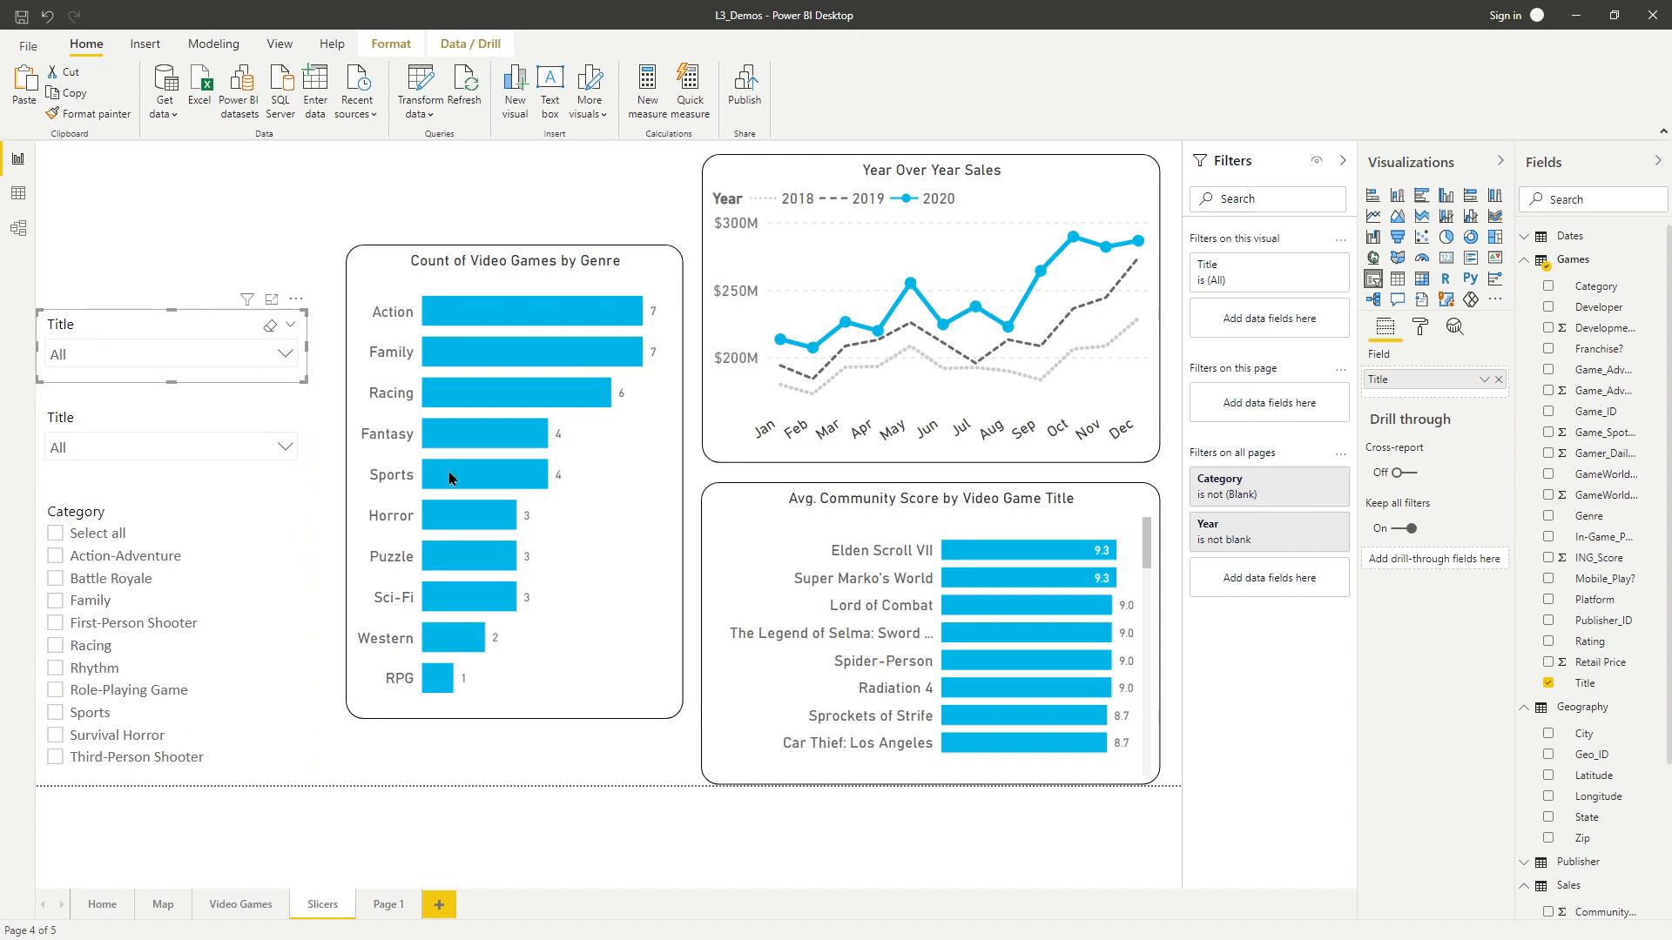
Replace the copied slicer's Title field with Date from the Dates table.
click(290, 324)
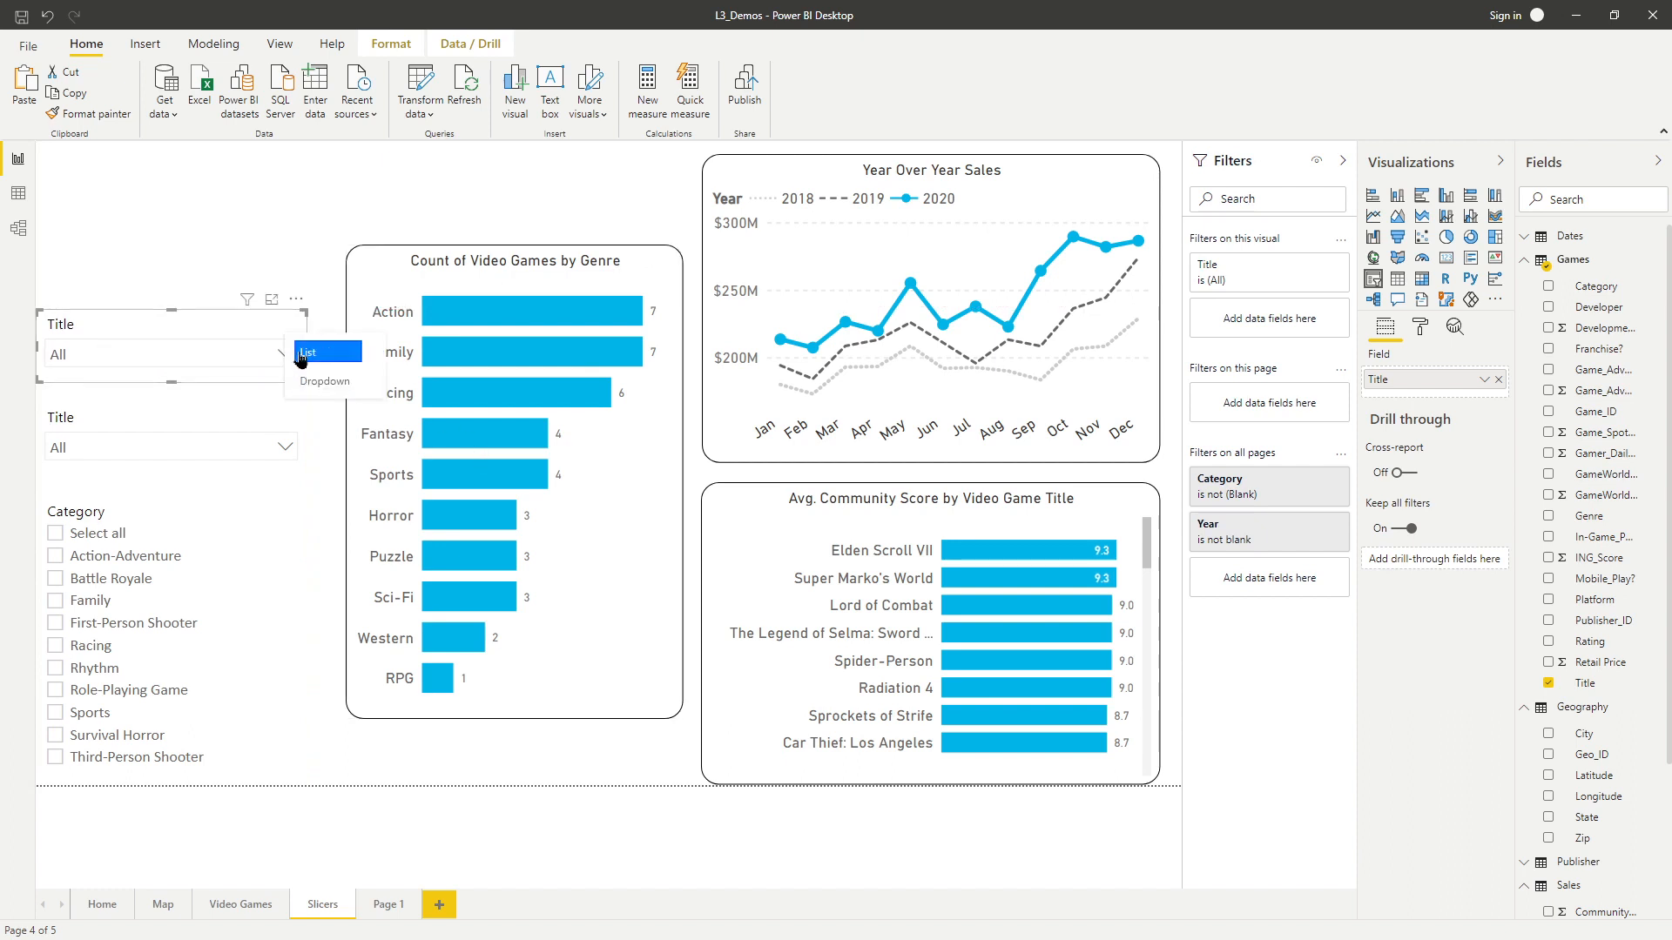
click(177, 324)
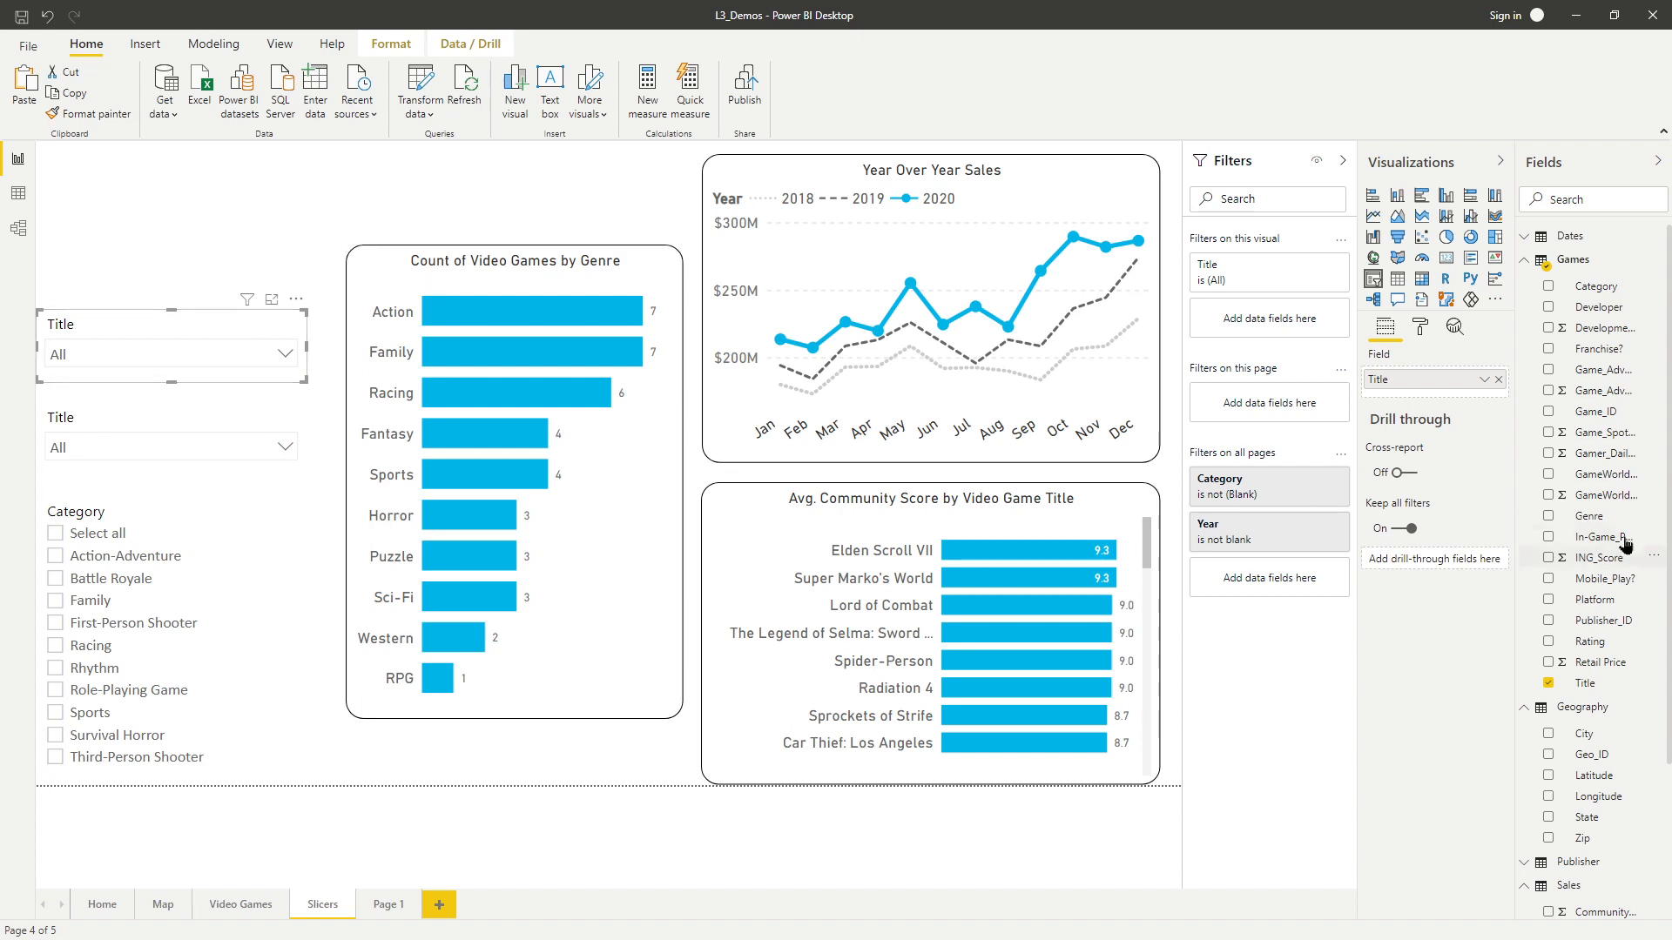
click(1528, 238)
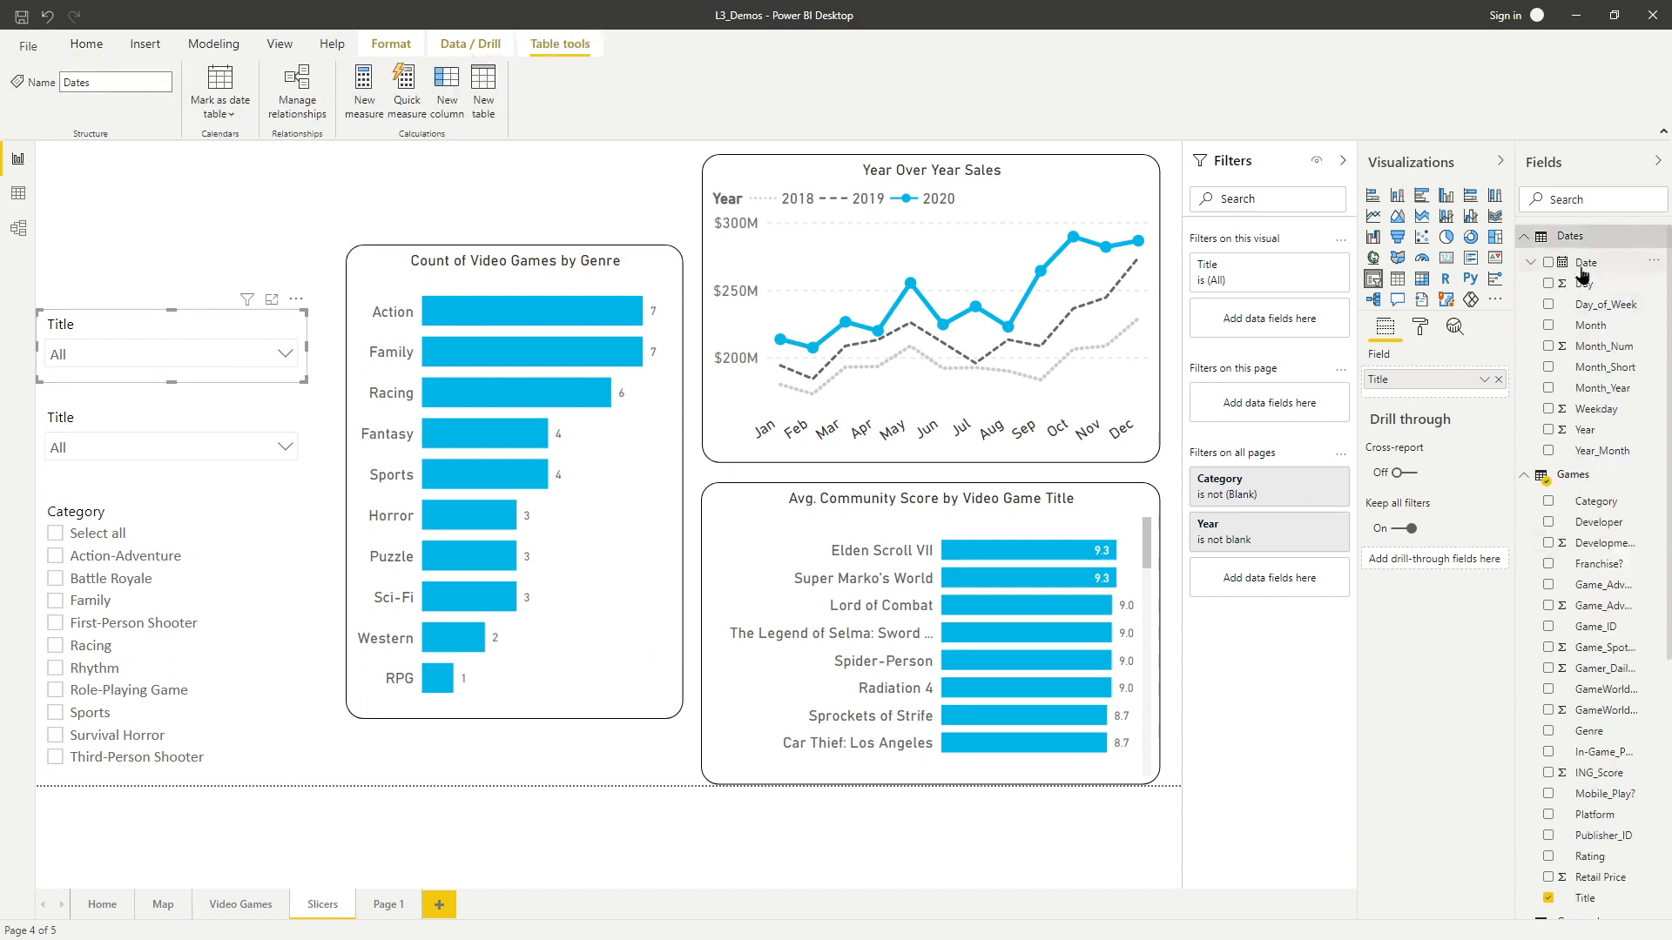
drag(1588, 266, 1474, 403)
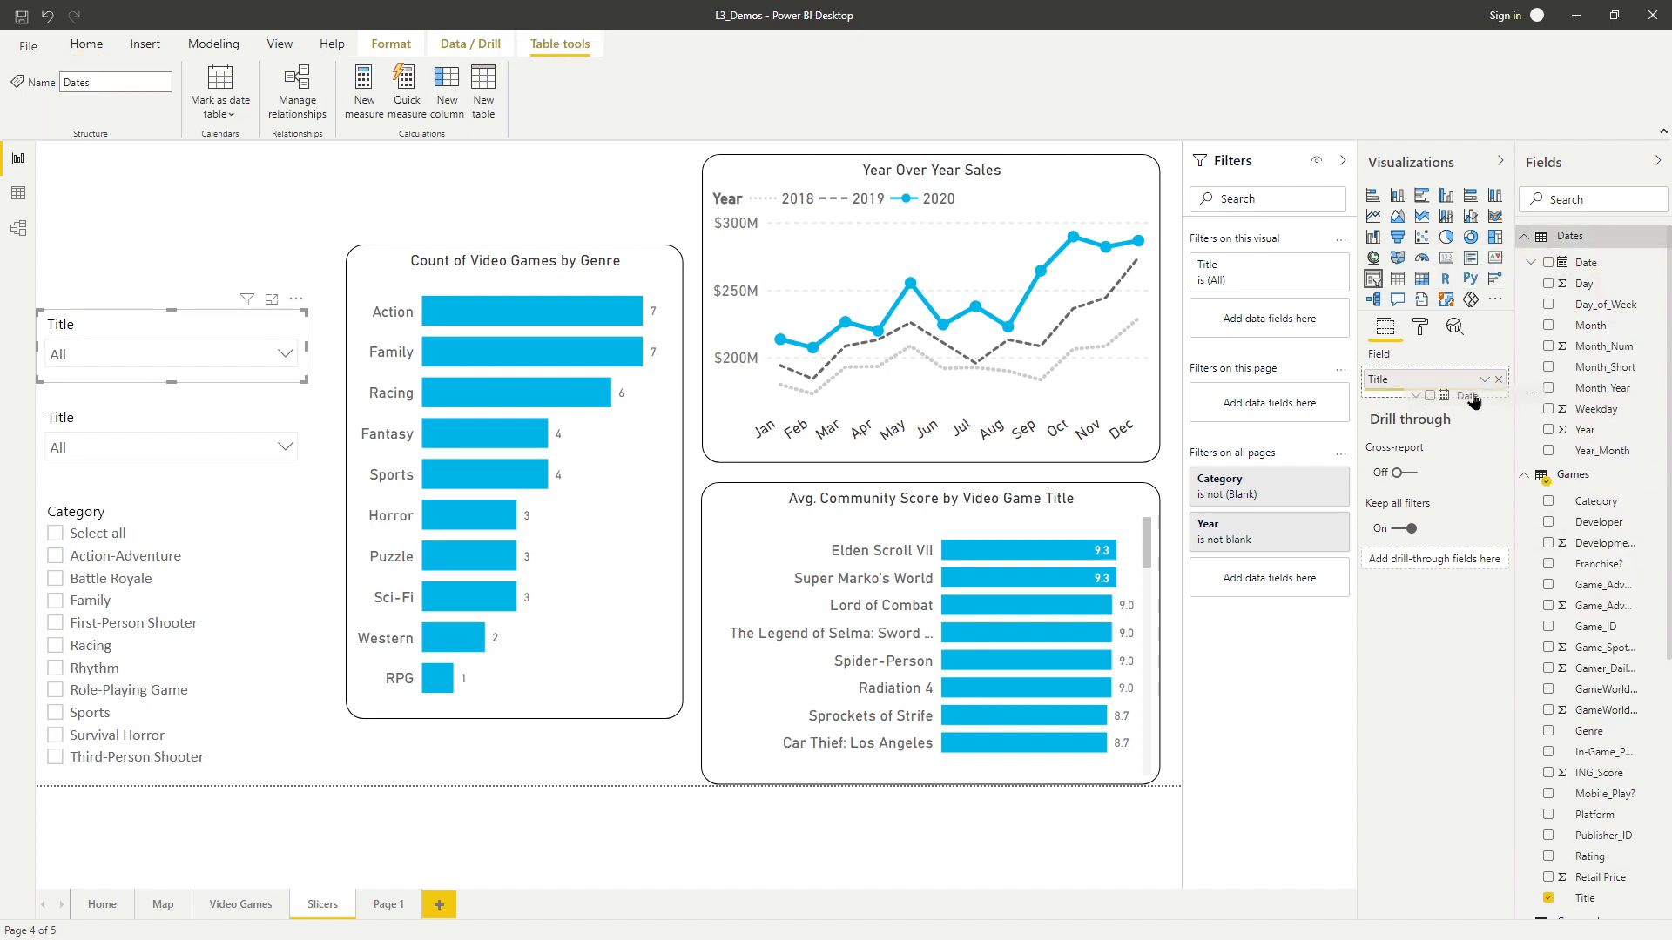
click(1499, 381)
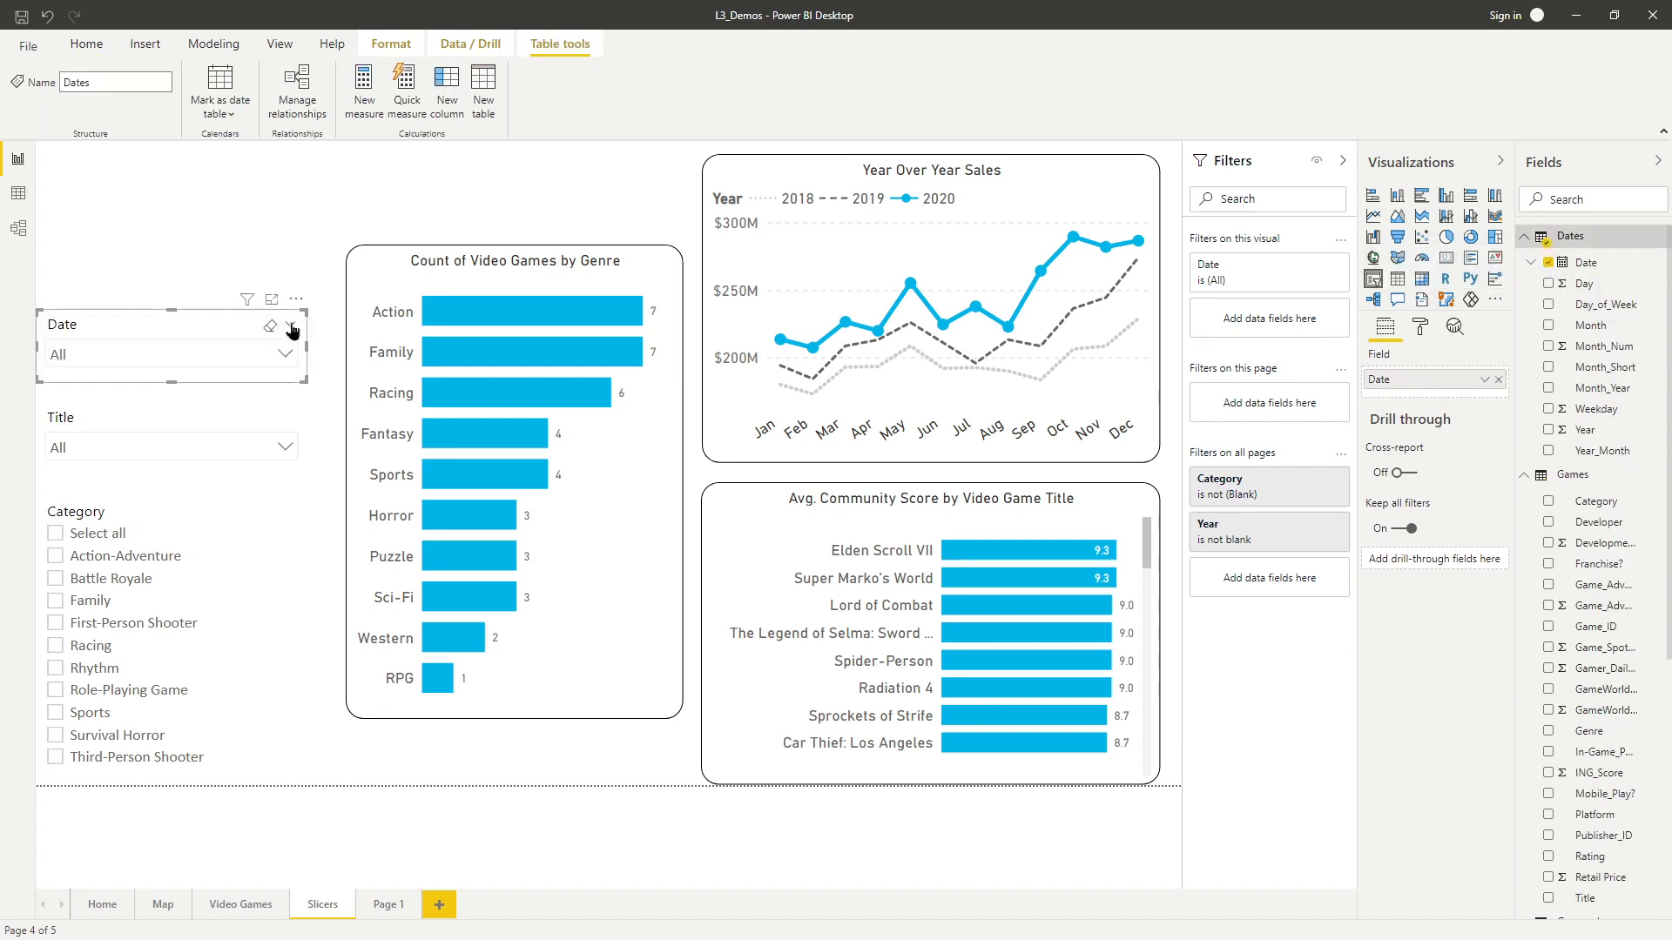
Set the Date slicer to the Between style so it shows a date range slider.
click(292, 328)
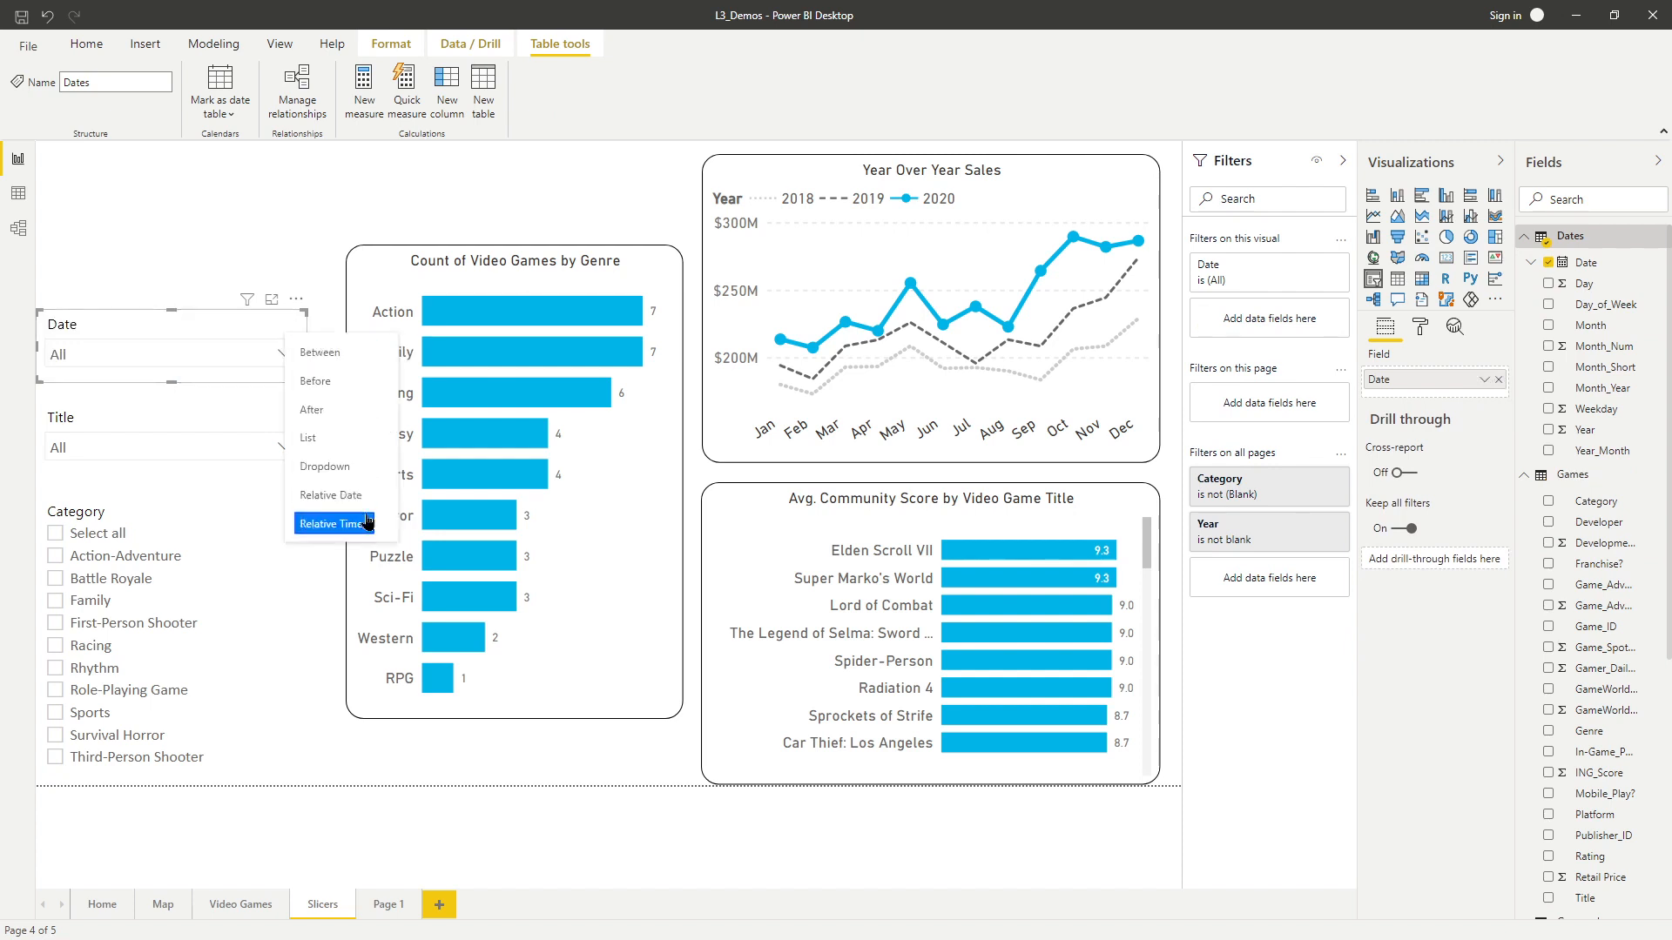
click(349, 361)
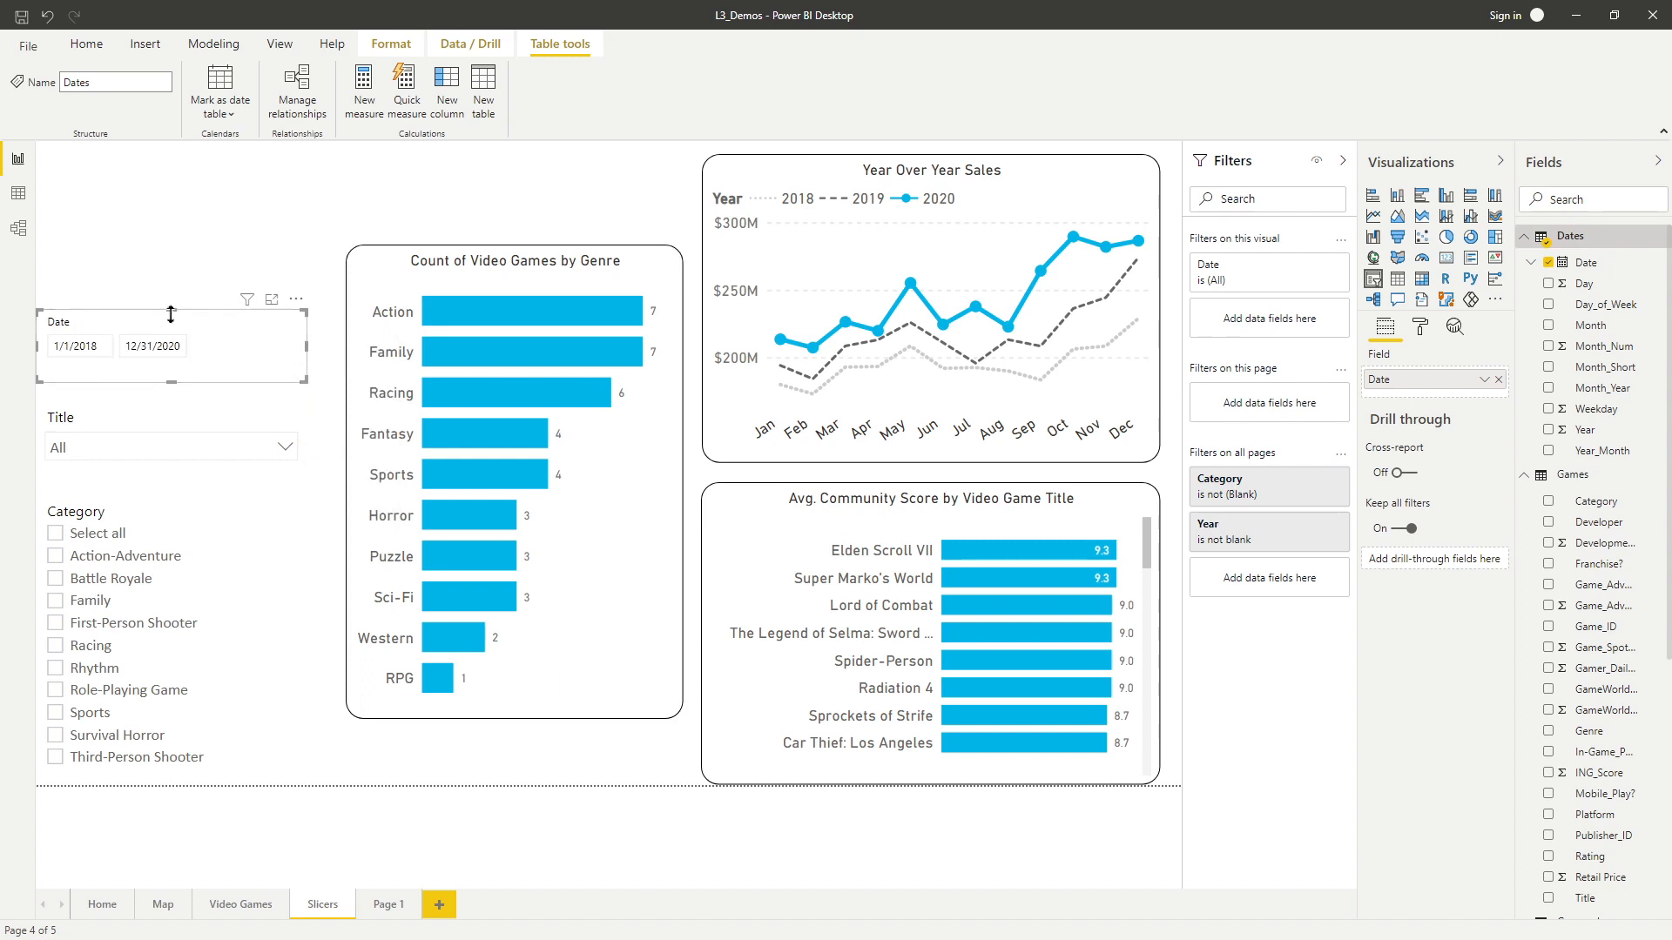
click(176, 285)
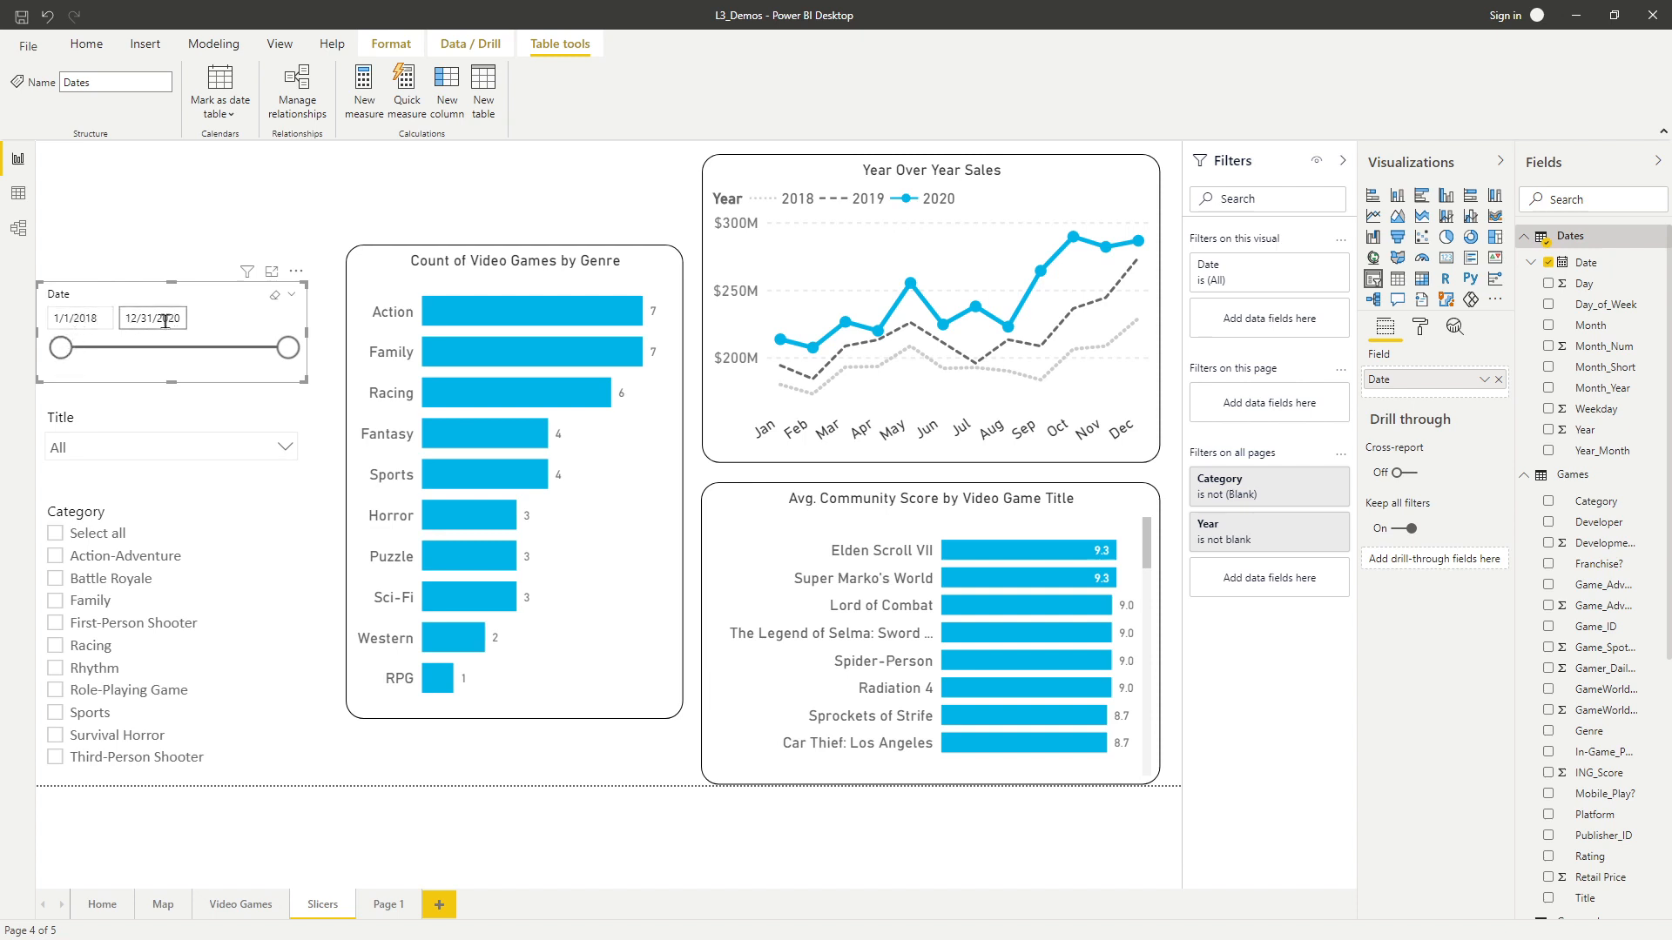
Try narrowing the Date slicer's range by dragging its start handle to about 7/29/2019.
drag(63, 349, 179, 352)
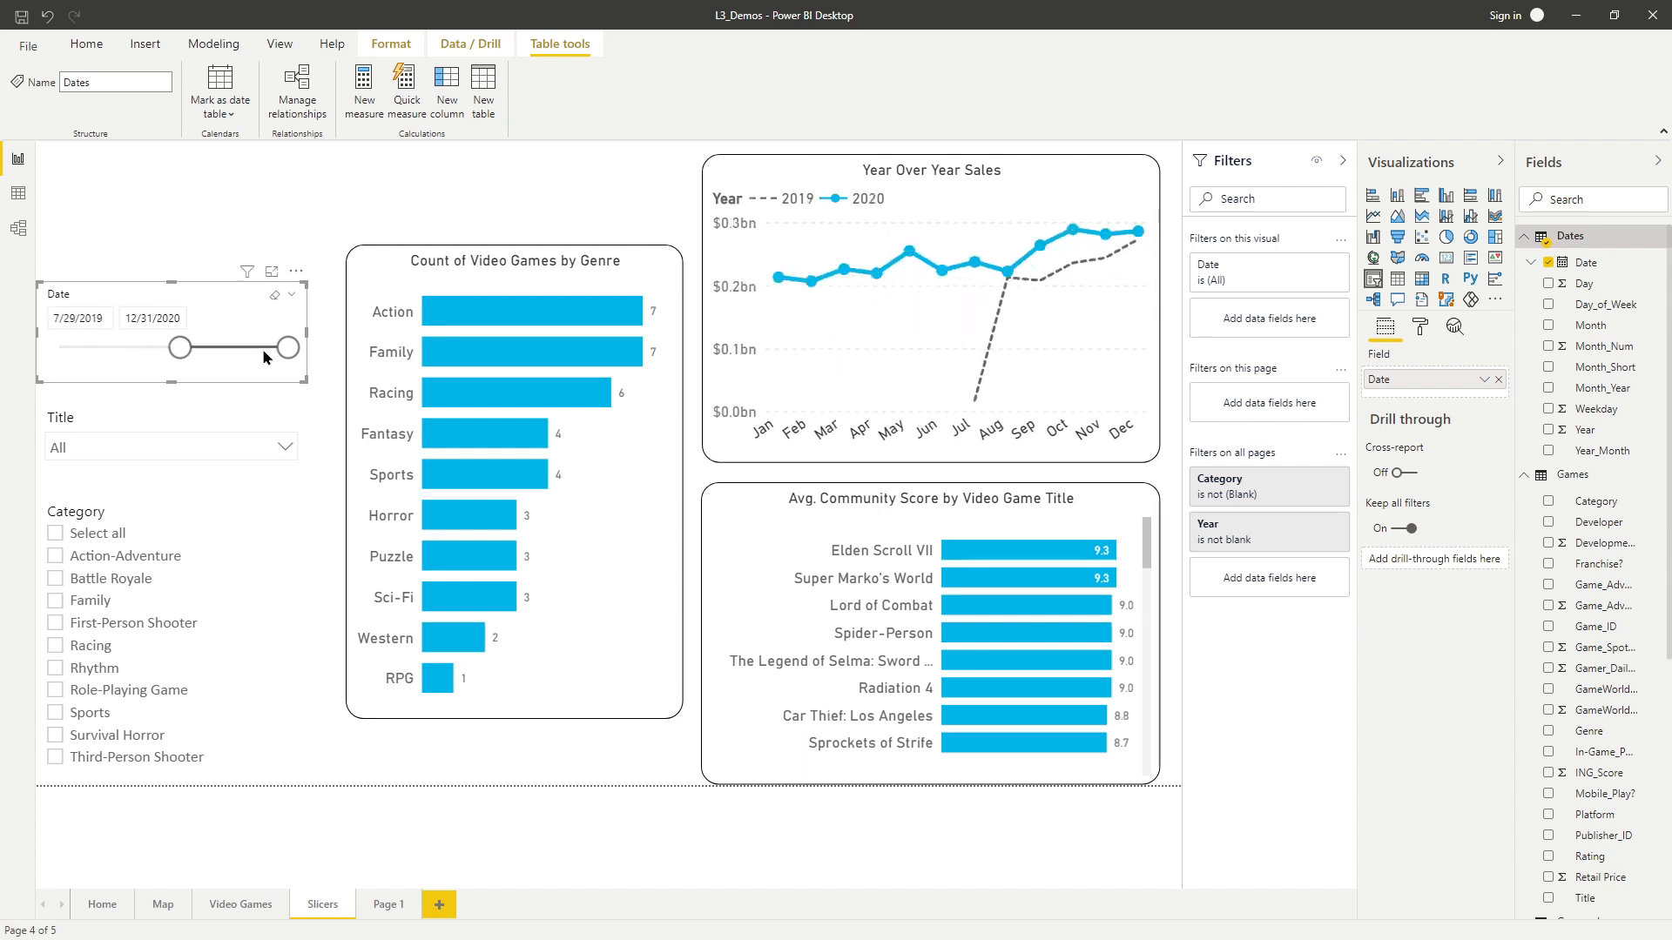
mouse_move(287, 349)
mouse_down()
mouse_move(60, 348)
mouse_move(299, 355)
mouse_up()
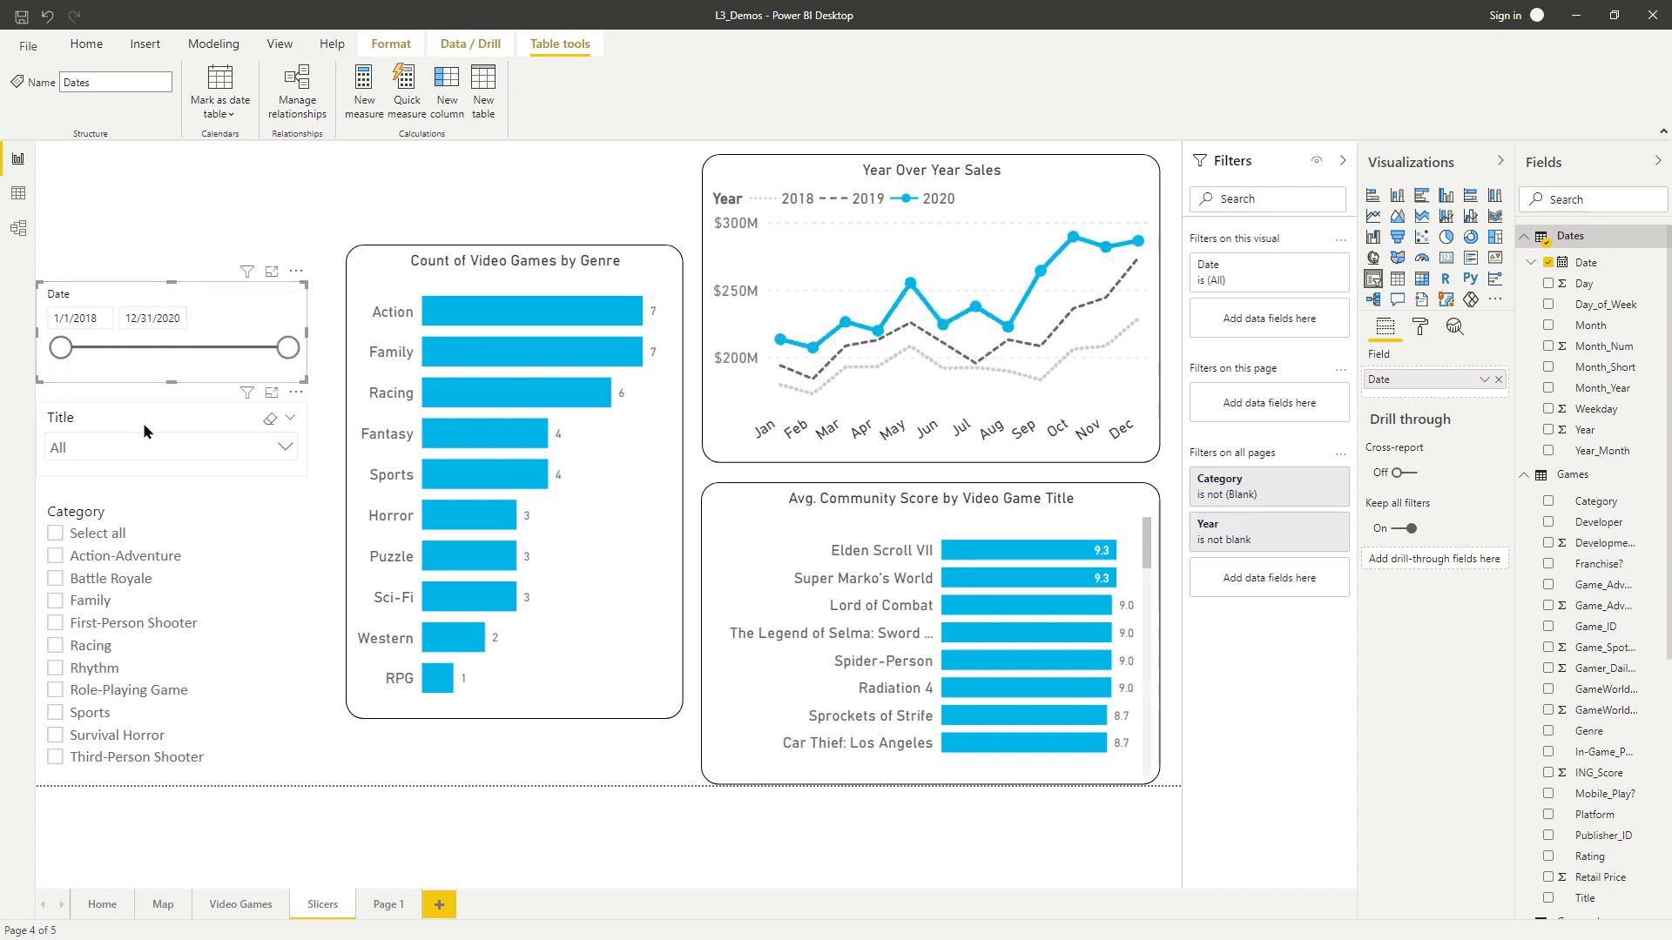
Place a copy of the Category slicer at the top of the slicer column above the Date slicer.
click(315, 253)
click(113, 508)
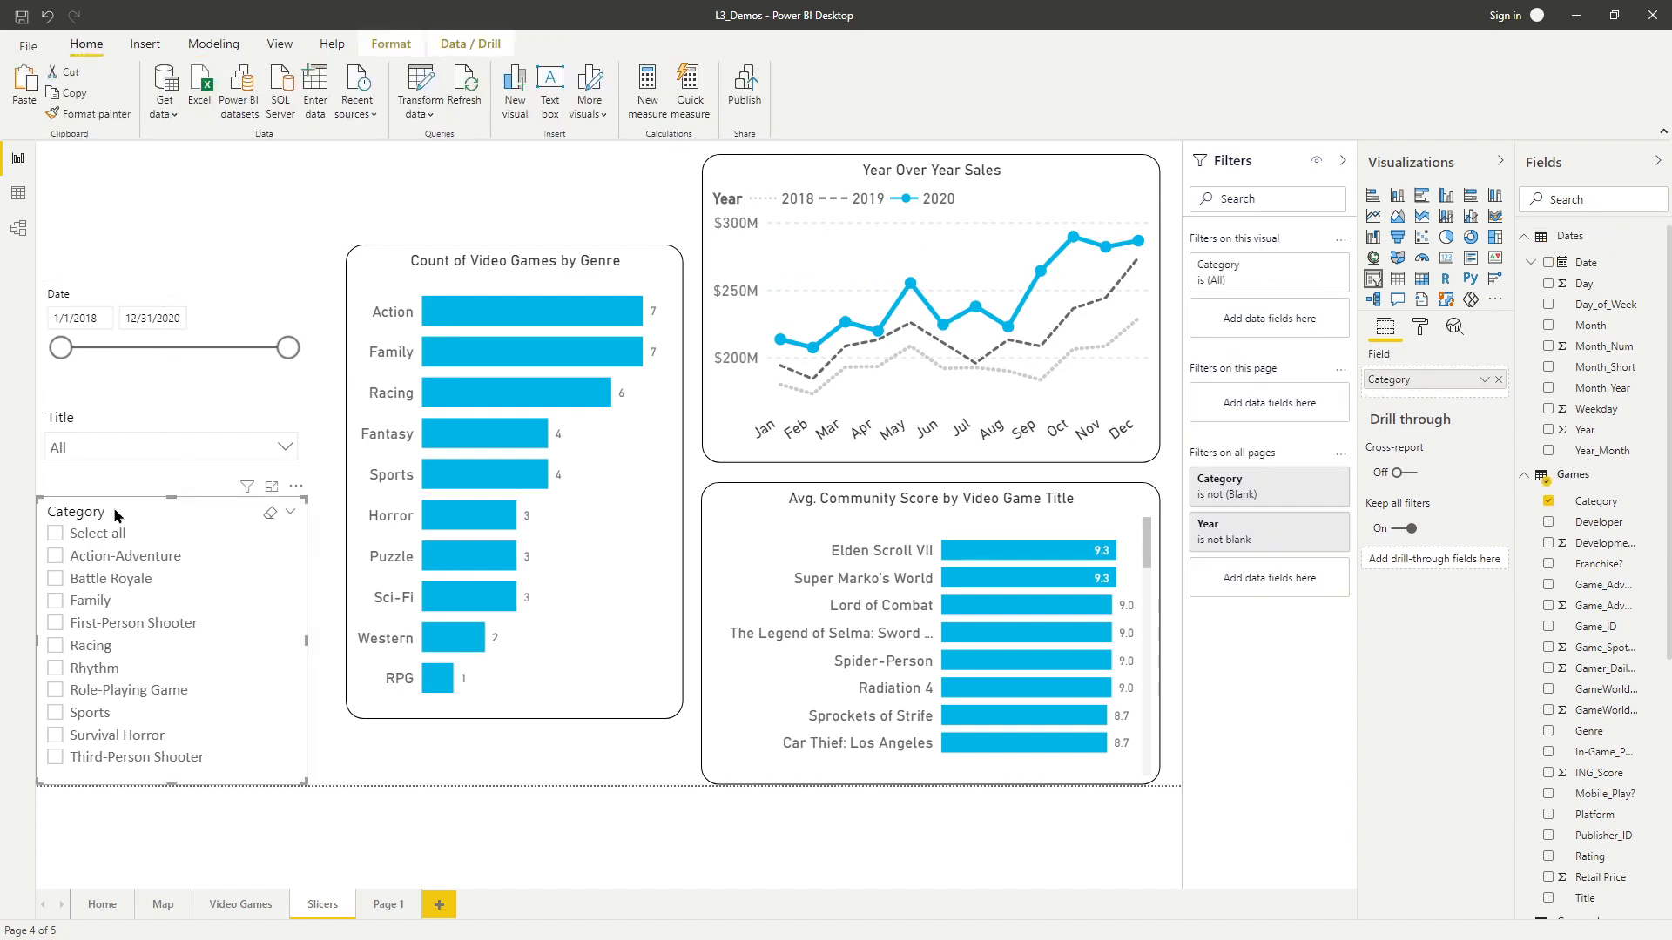
drag(115, 509, 115, 155)
drag(167, 424, 145, 331)
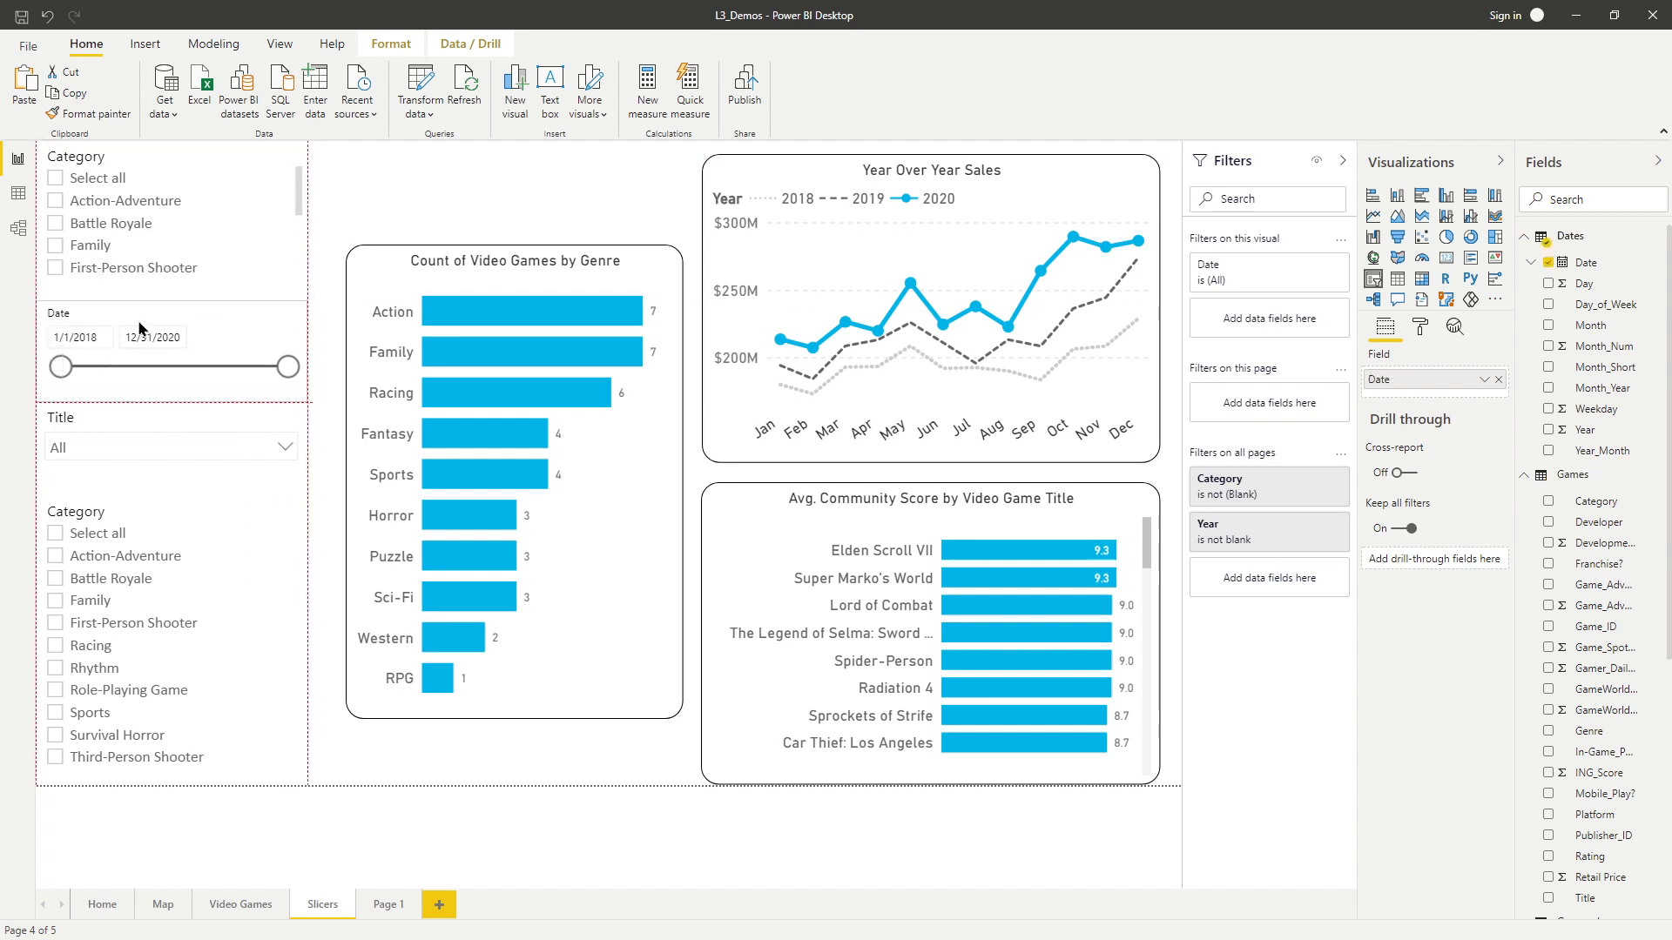
Replace the top slicer's field with Year and add Month_Short beneath it as a hierarchy.
click(162, 156)
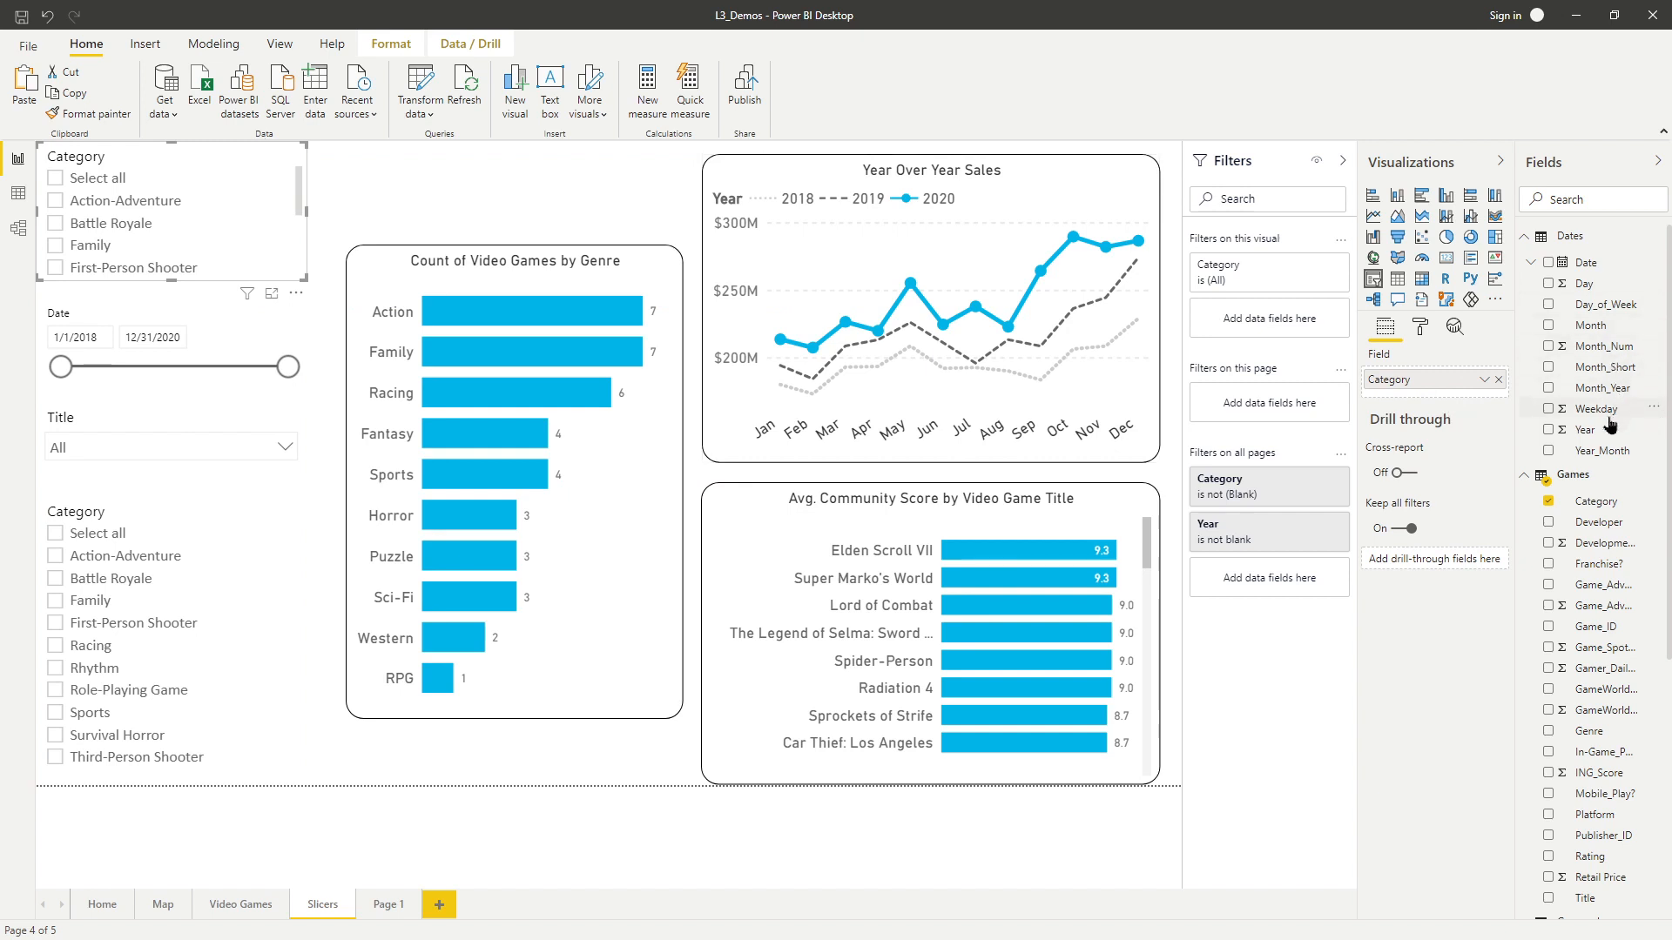
drag(1563, 429, 1463, 381)
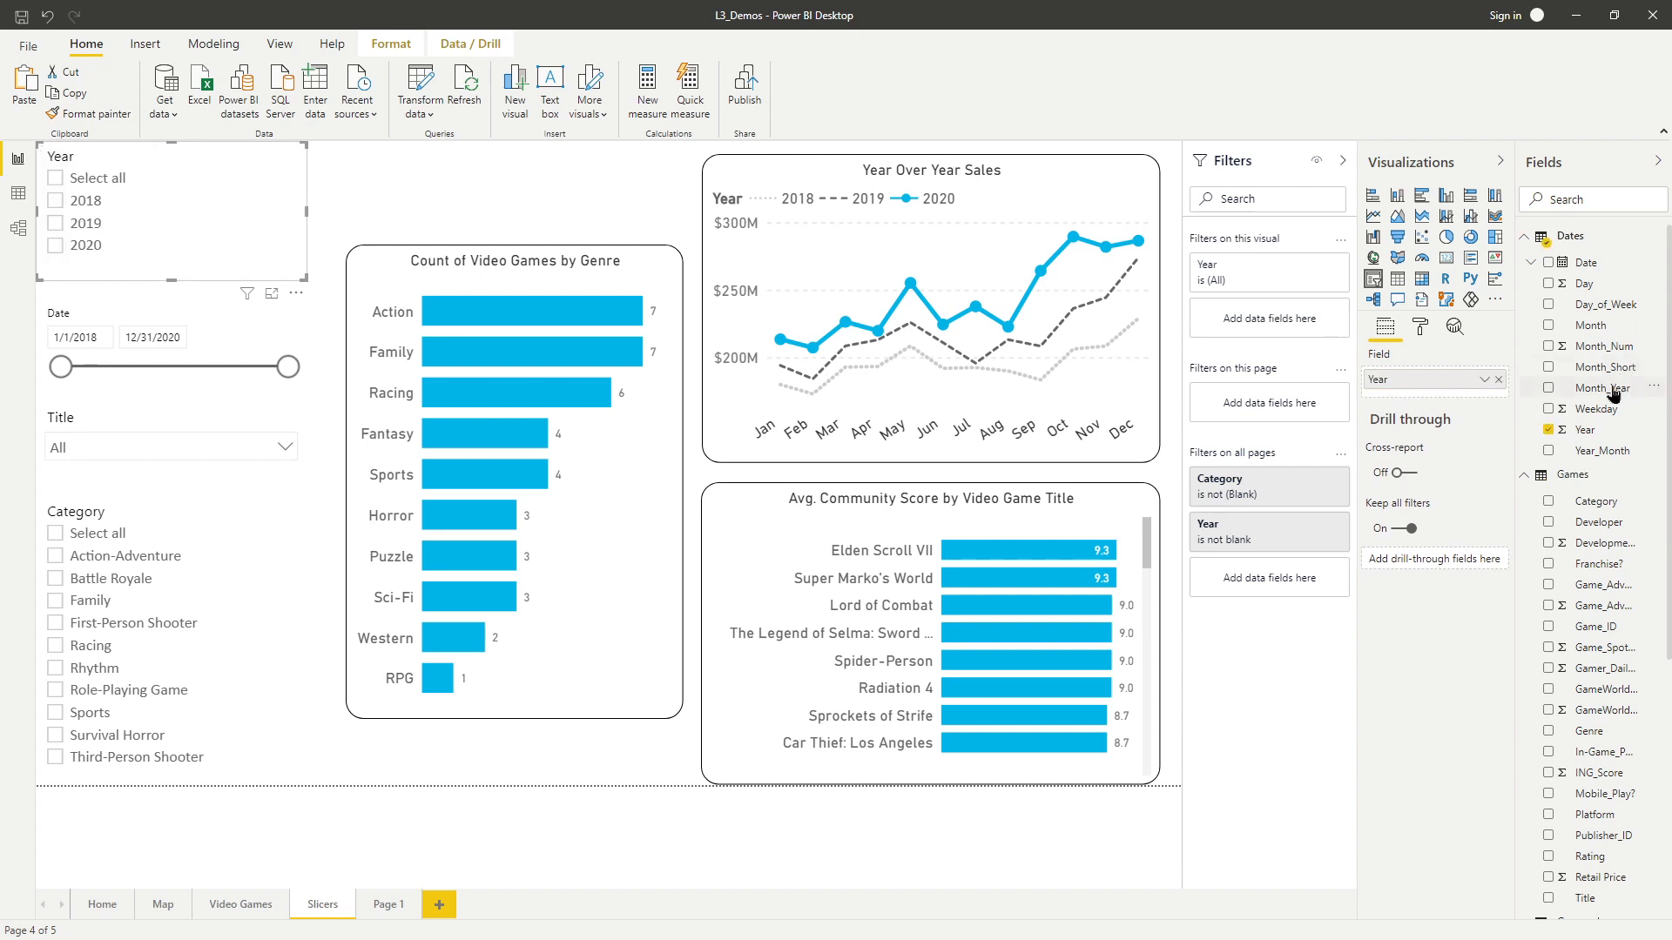
drag(1612, 373, 1482, 393)
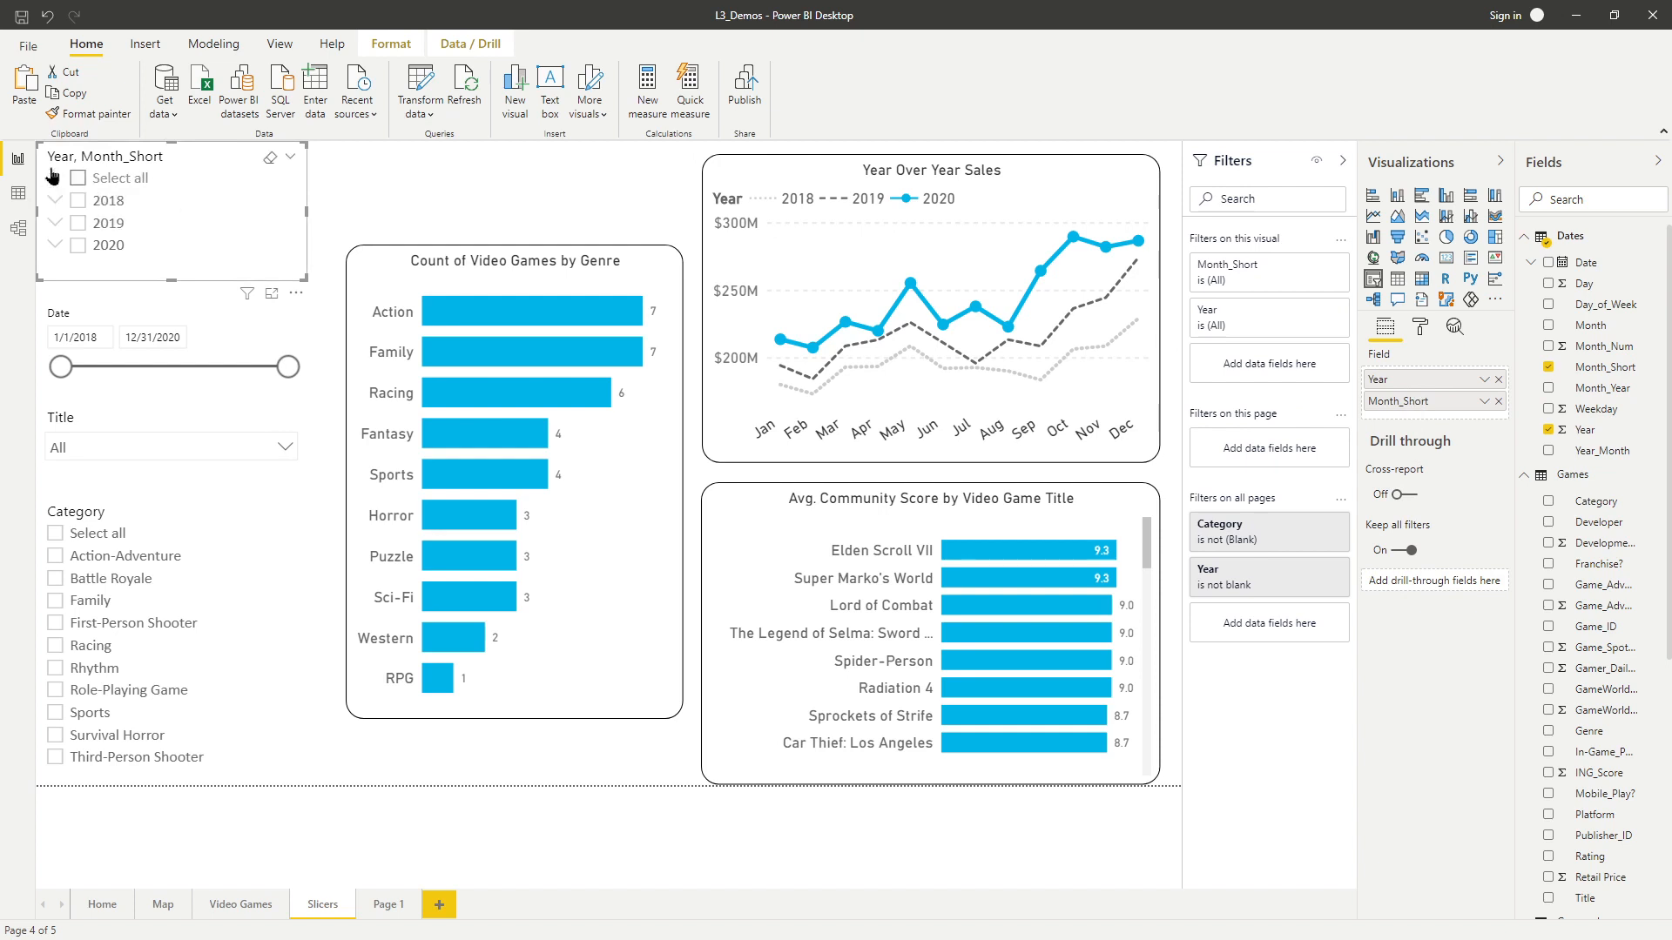
Expand the year nodes in the Year, Month_Short slicer and browse their months.
click(55, 247)
mouse_move(299, 190)
mouse_down()
mouse_move(297, 247)
mouse_move(299, 179)
mouse_up()
click(58, 247)
click(56, 228)
mouse_move(301, 188)
mouse_down()
mouse_move(302, 233)
mouse_move(304, 179)
mouse_up()
scroll(215, 196, down, 3)
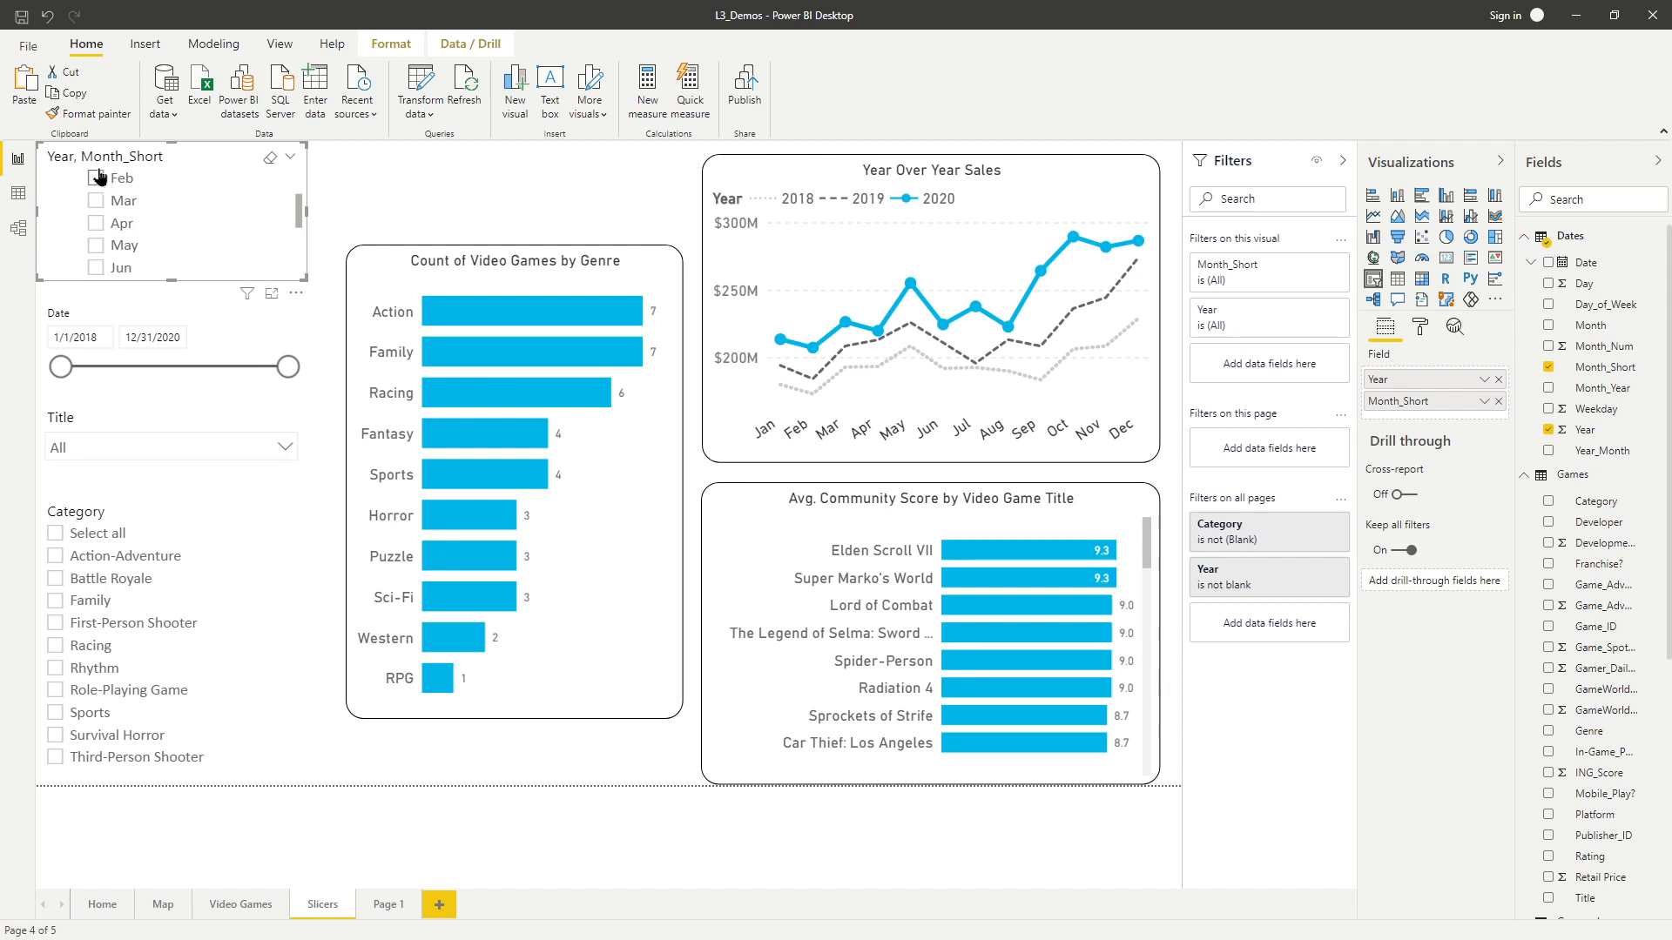
scroll(200, 209, up, 1)
Select Jan, Feb and Mar under 2019 in the Year, Month_Short slicer.
click(96, 178)
click(96, 200)
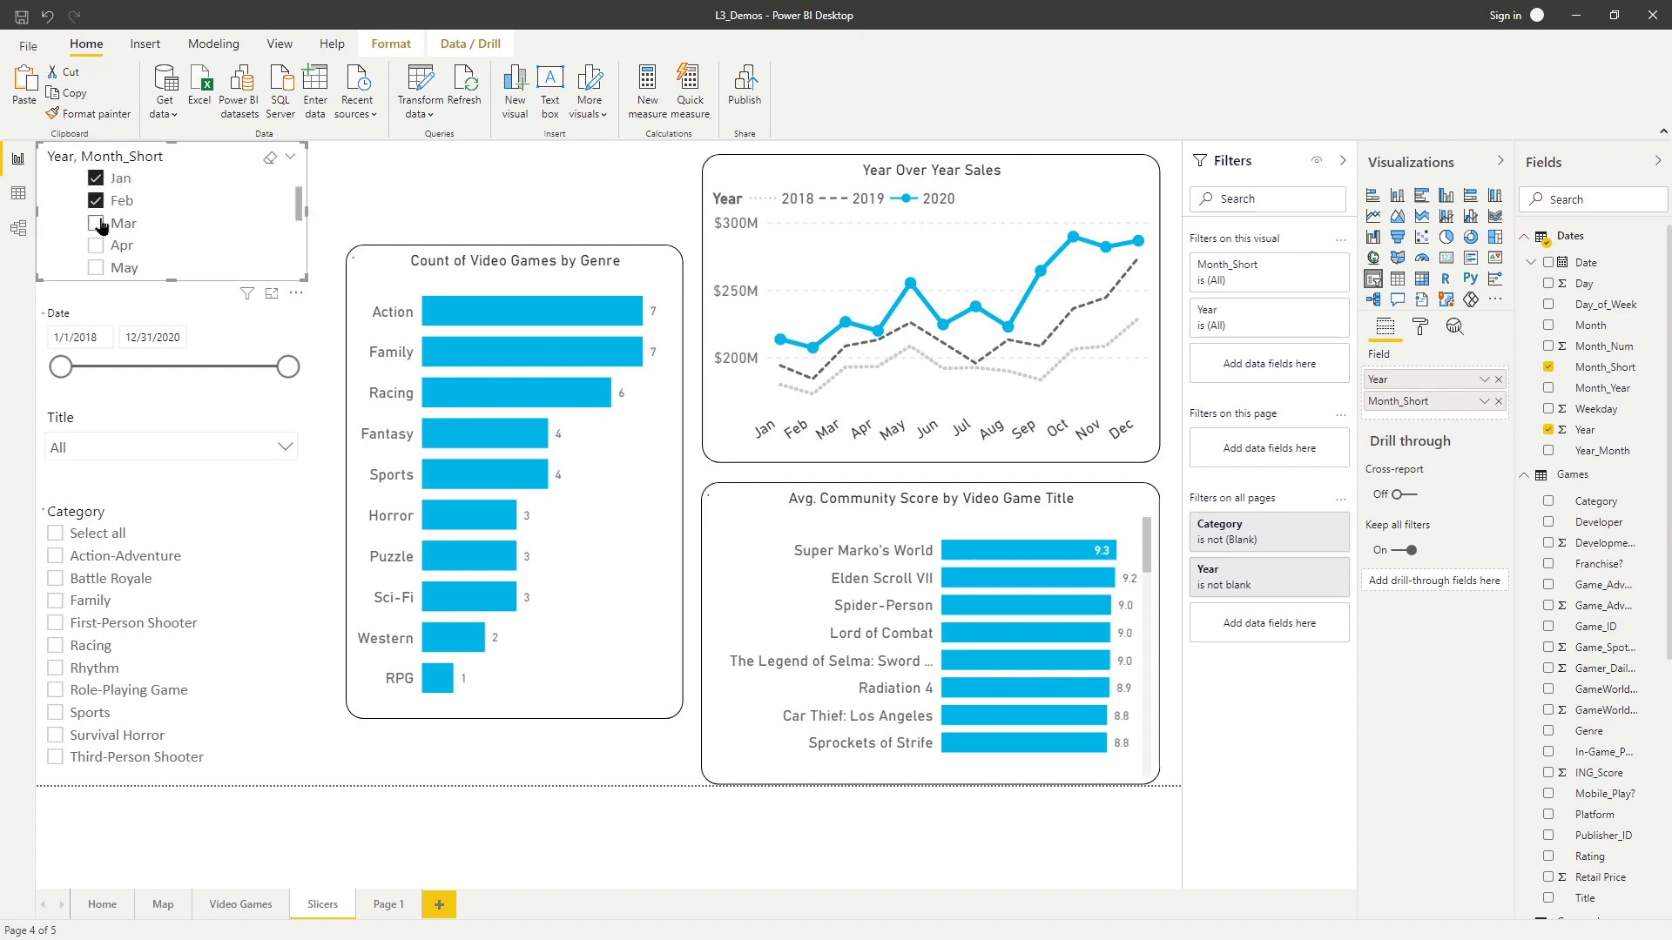
click(96, 223)
Expand 2020 in the Year, Month_Short slicer and also select Apr, May and Jun.
drag(299, 209, 299, 261)
scroll(224, 233, down, 1)
click(56, 268)
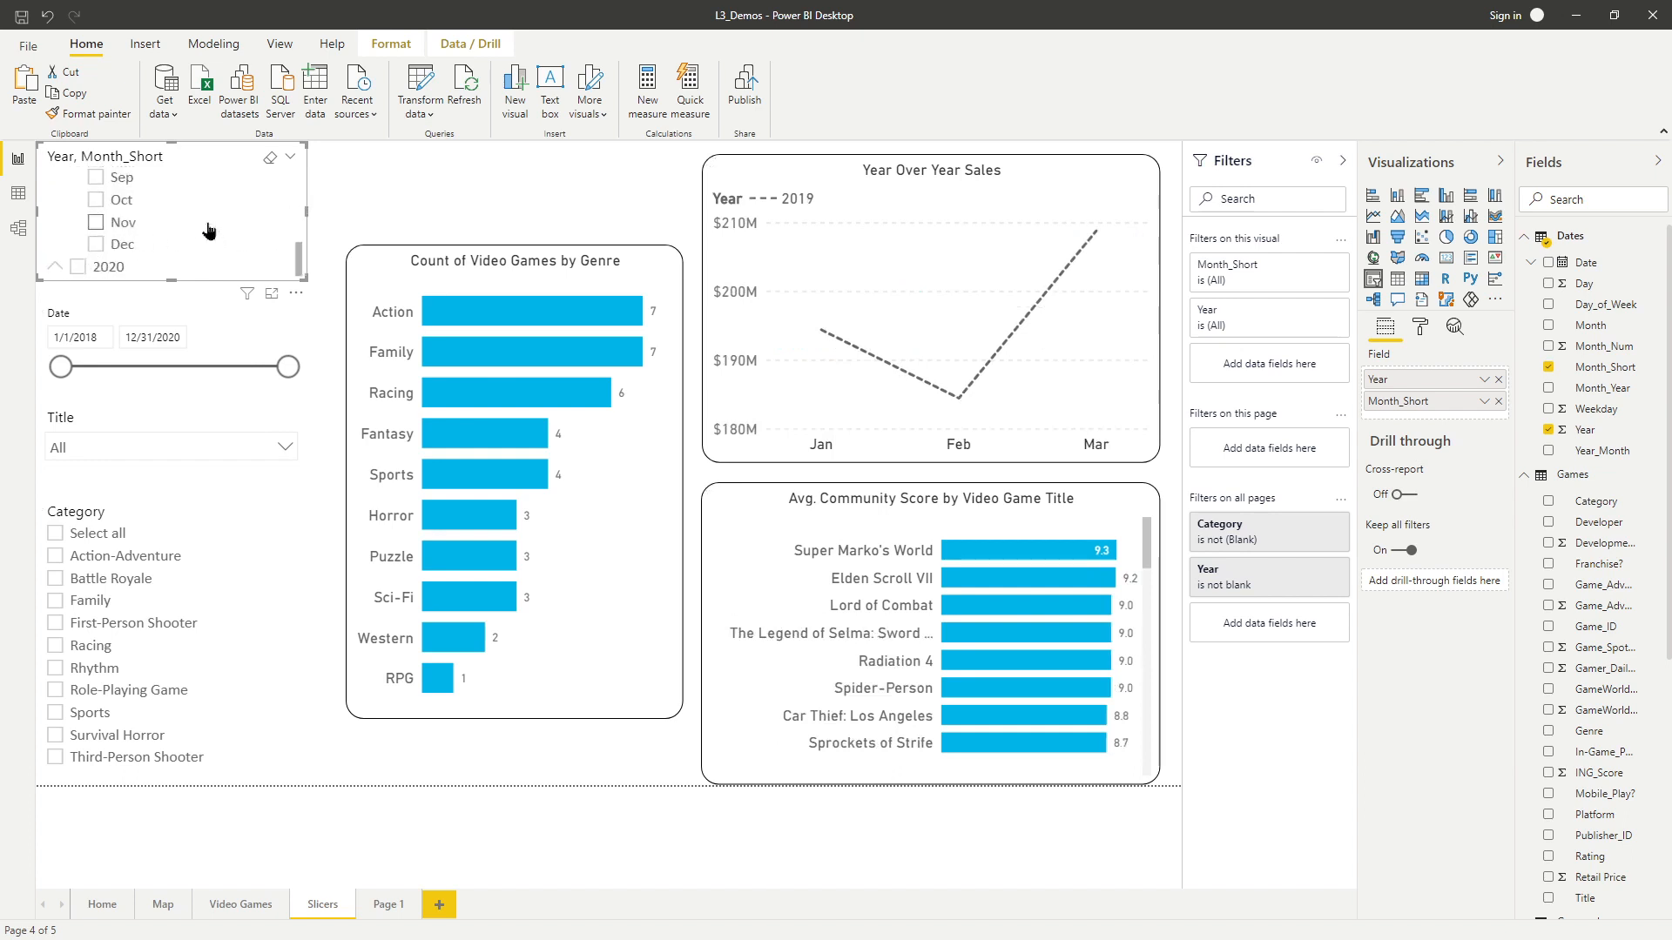
scroll(173, 231, down, 4)
scroll(165, 231, up, 4)
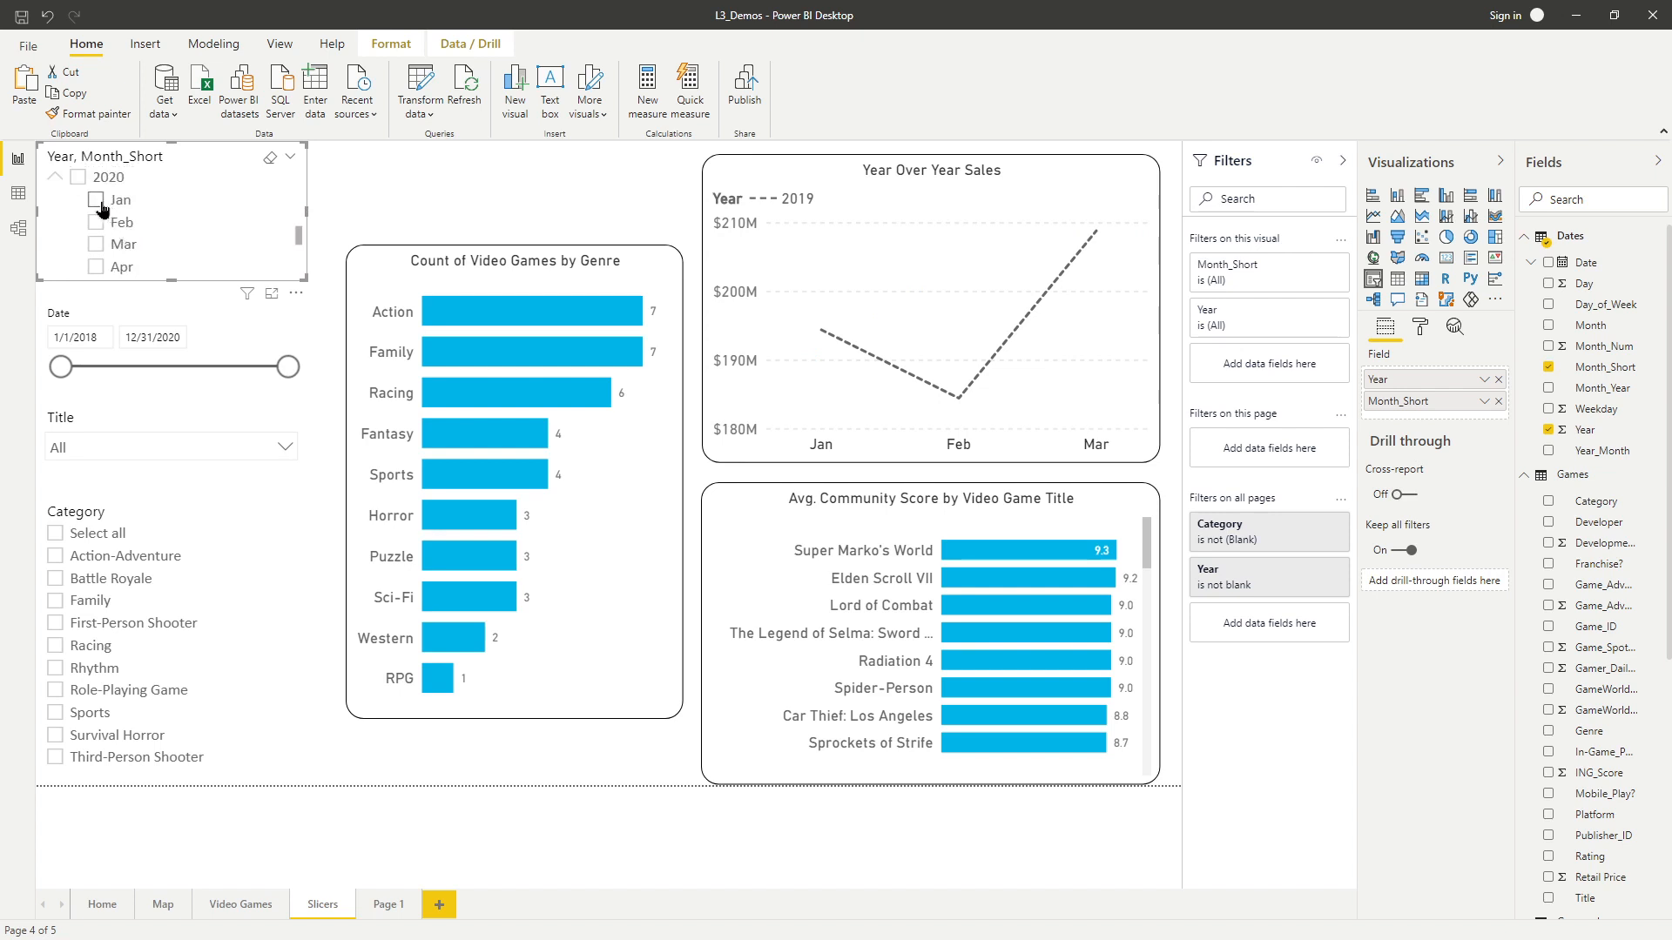
scroll(138, 241, down, 3)
click(95, 178)
click(96, 200)
click(96, 222)
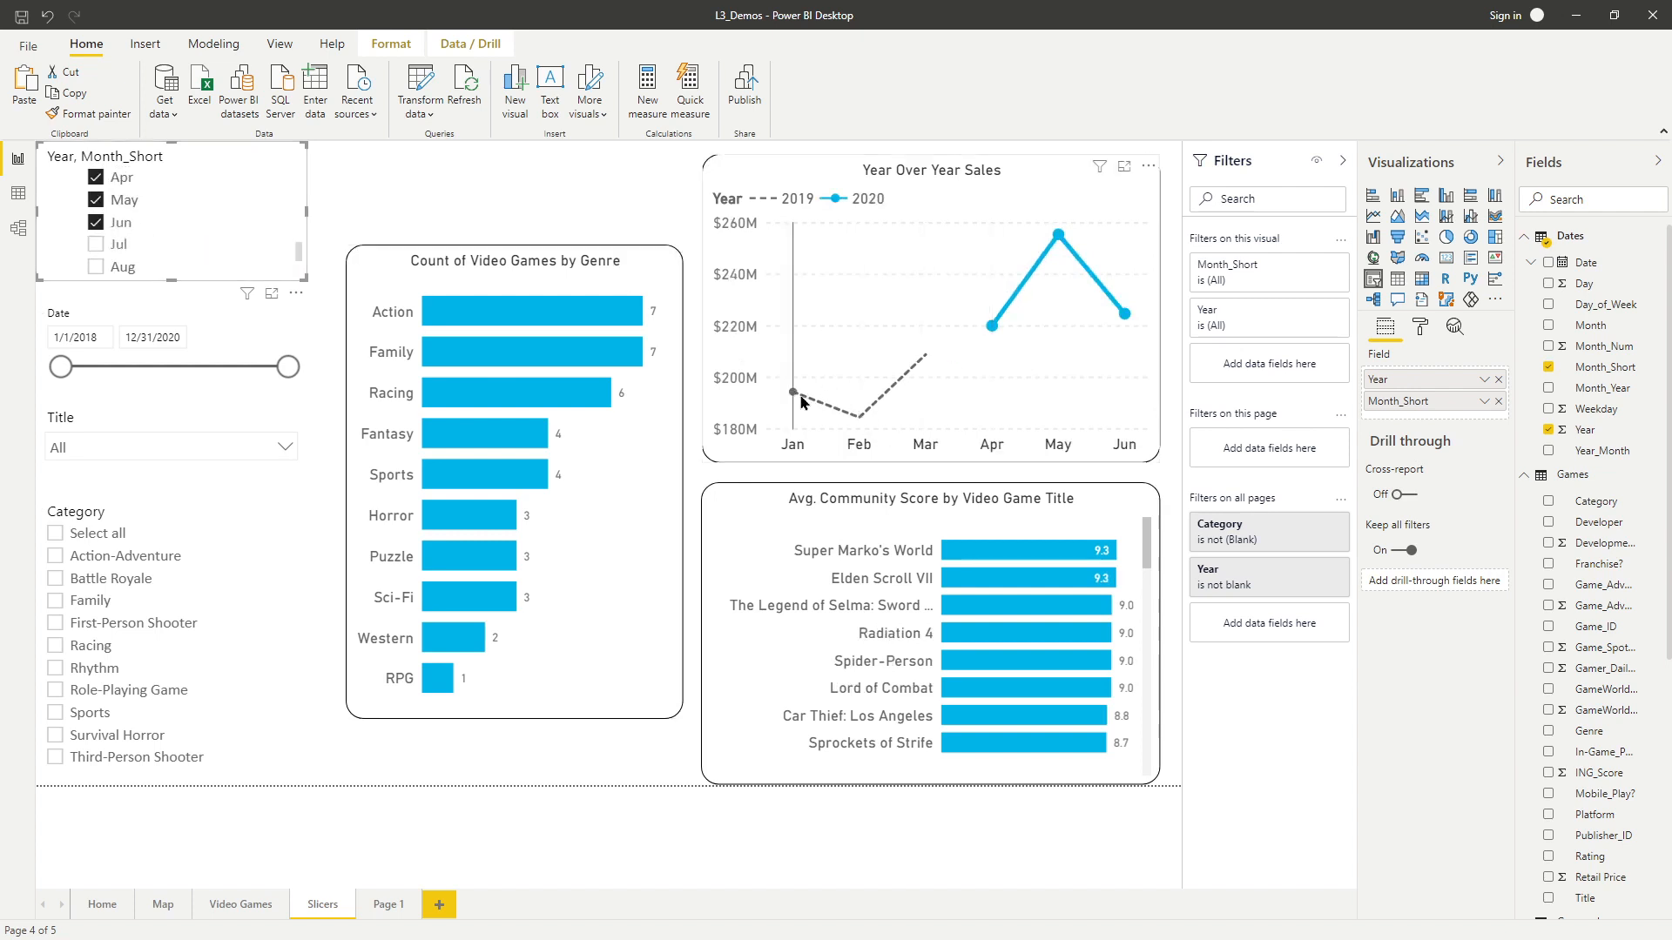
mouse_move(868, 405)
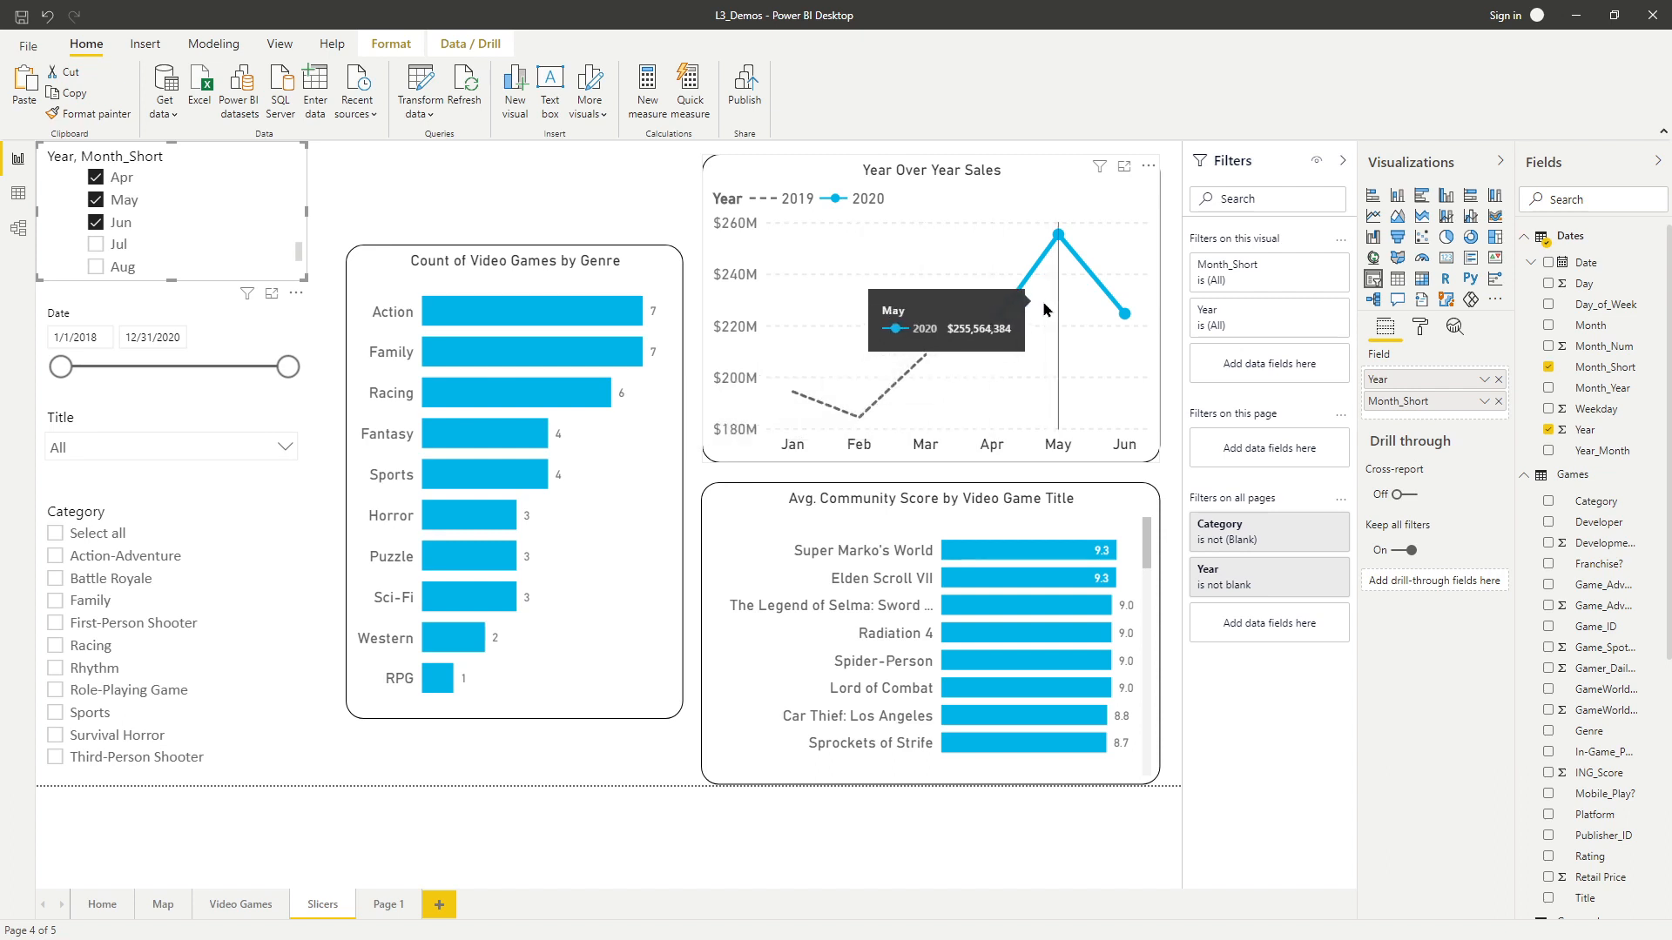
scroll(279, 223, up, 6)
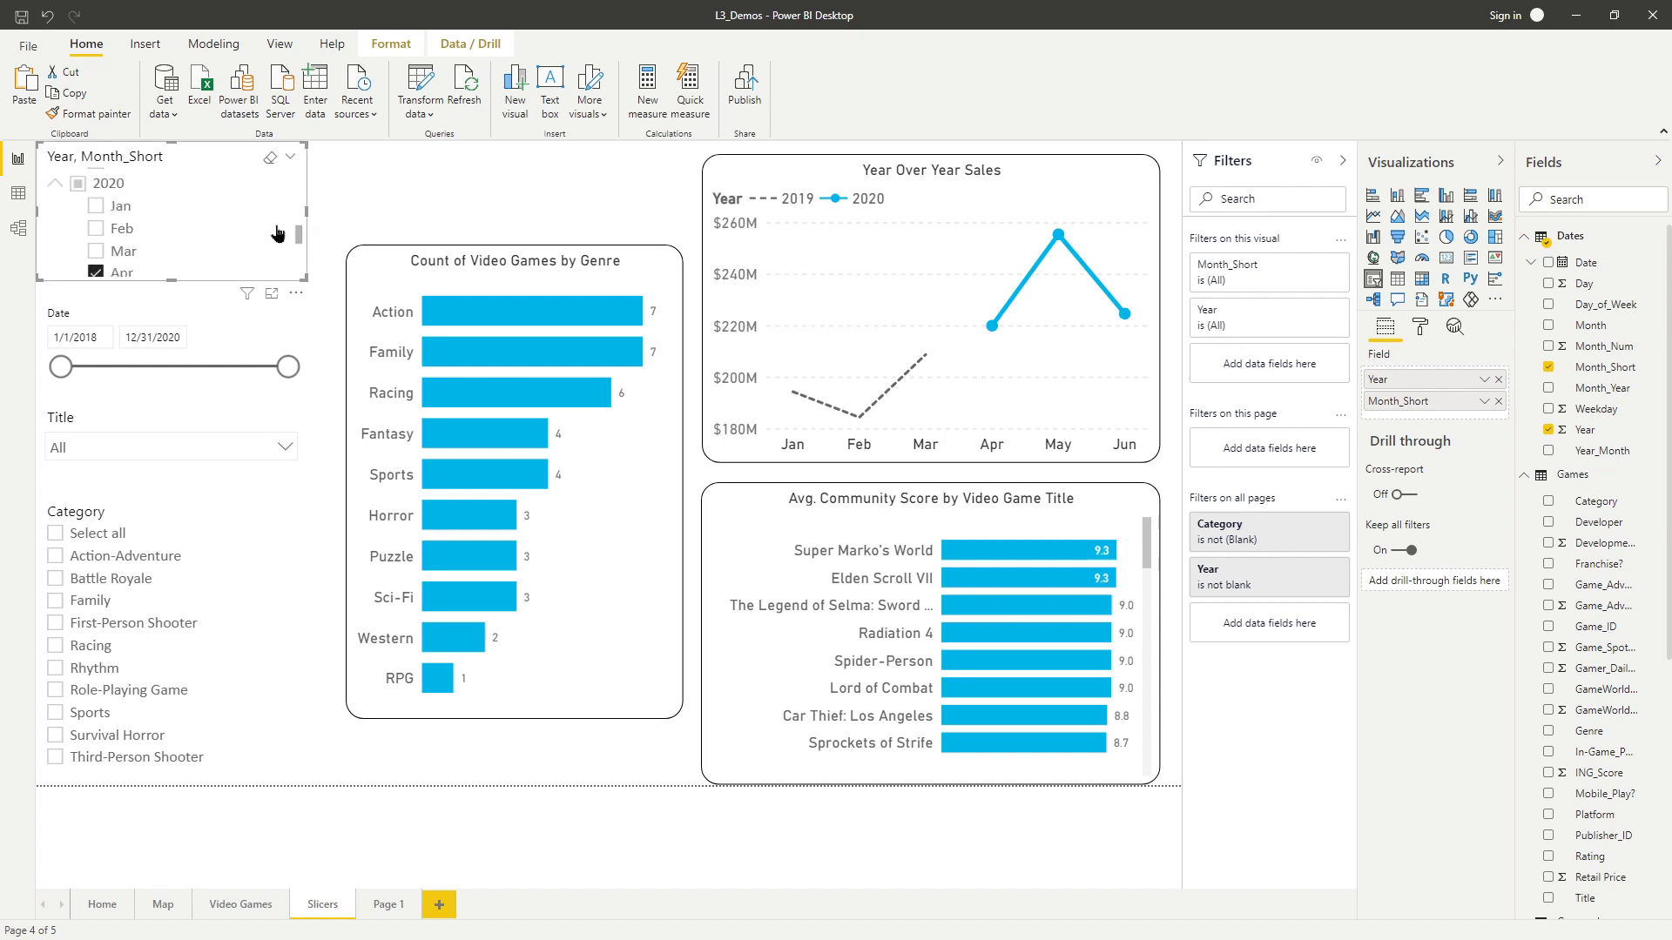